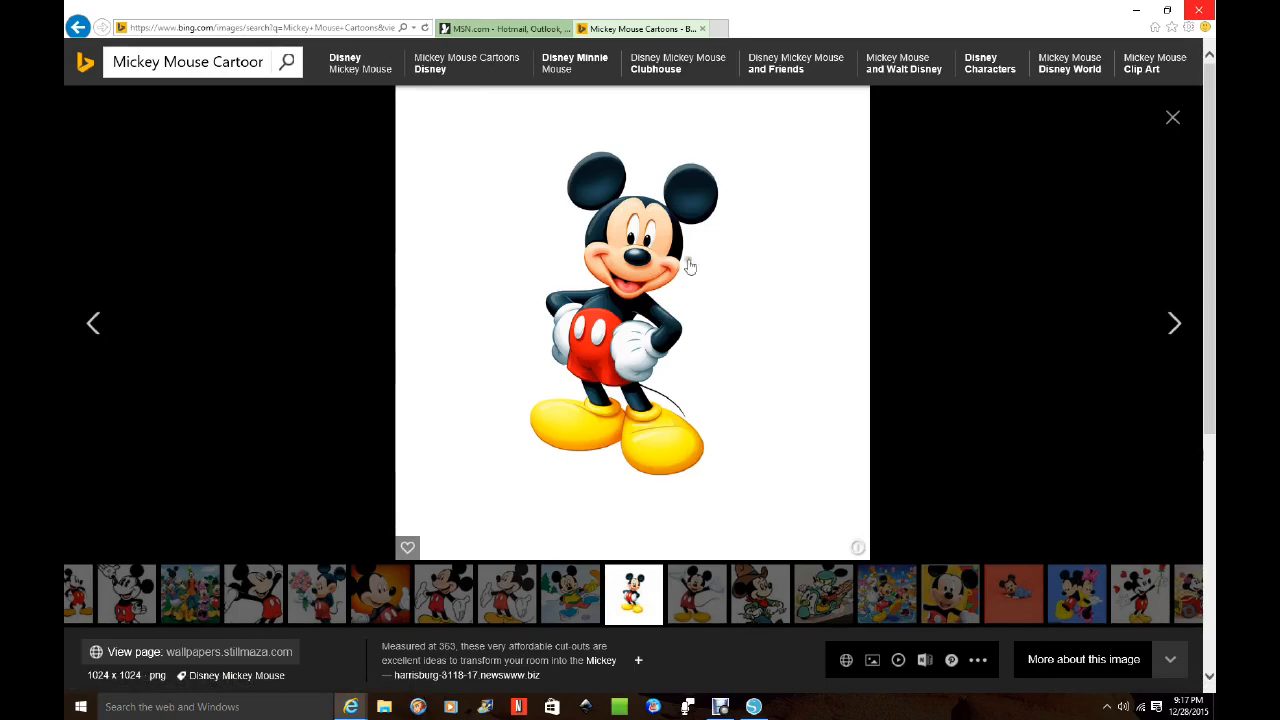
Copy the Mickey Mouse picture from the image search, switch to Silhouette Studio and paste it onto the page
{"action": "right_click", "coordinate": [654, 272]}
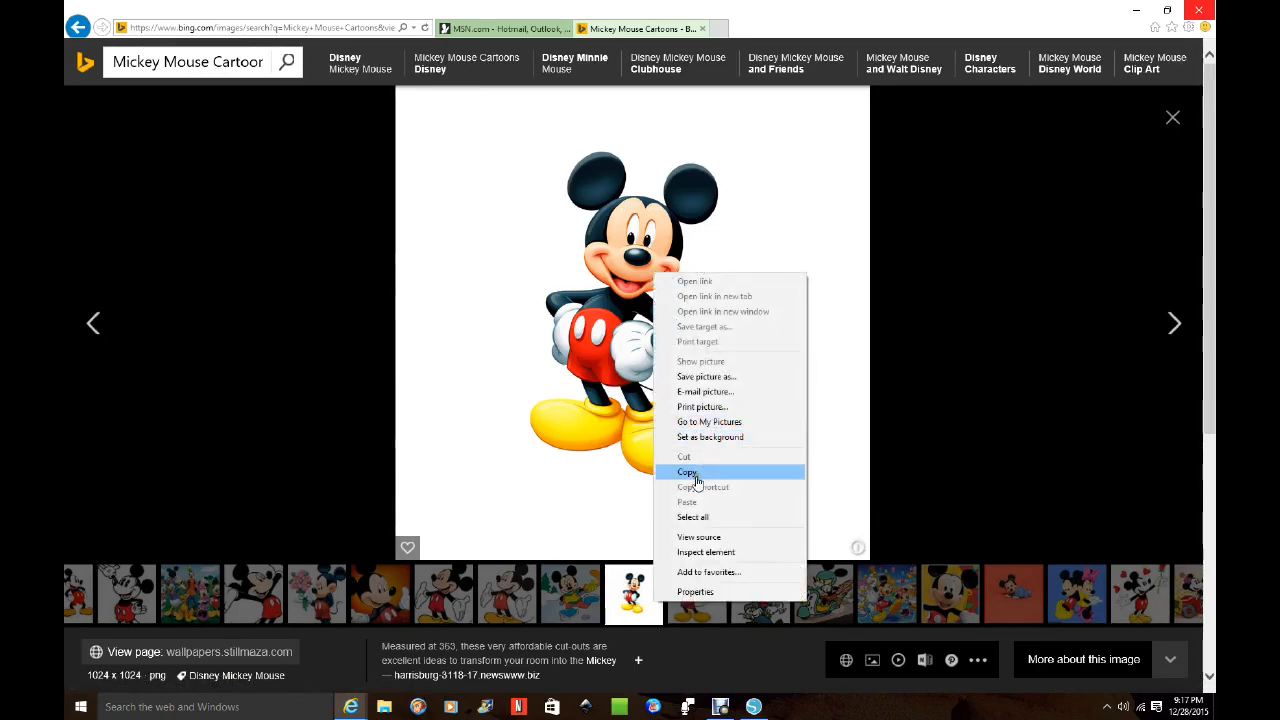
{"action": "left_click", "coordinate": [694, 472]}
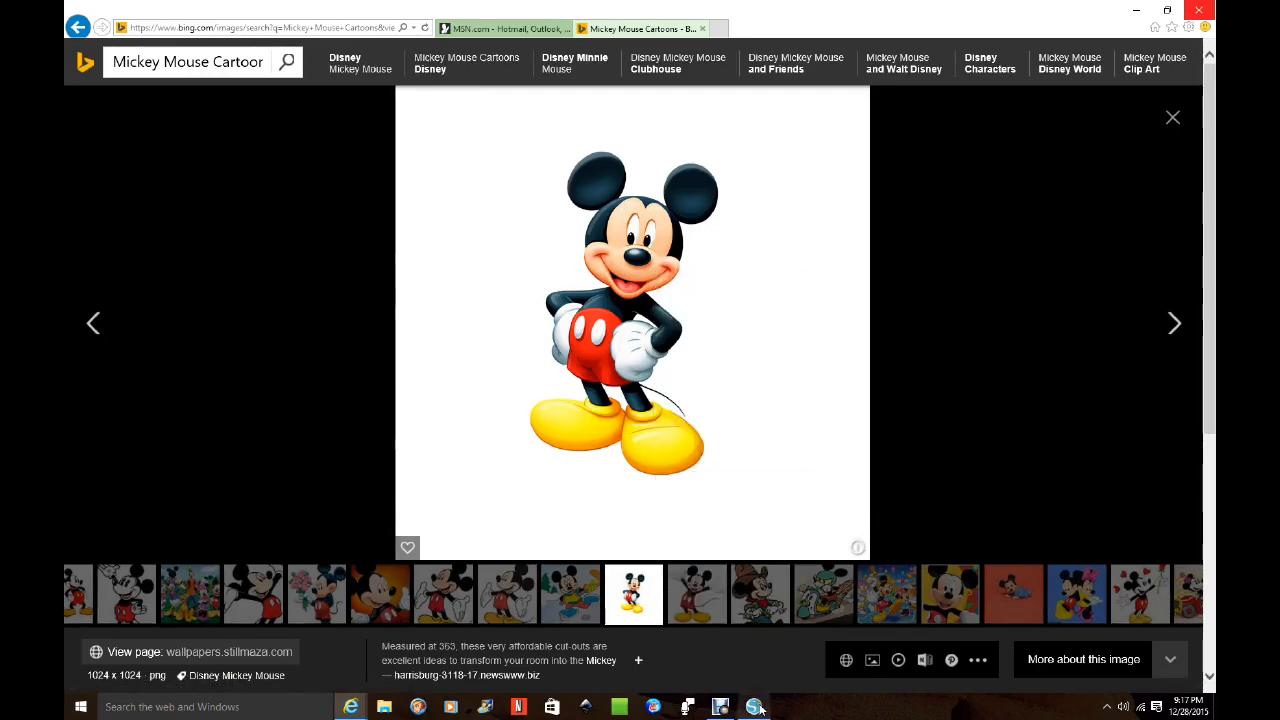
{"action": "left_click", "coordinate": [757, 707]}
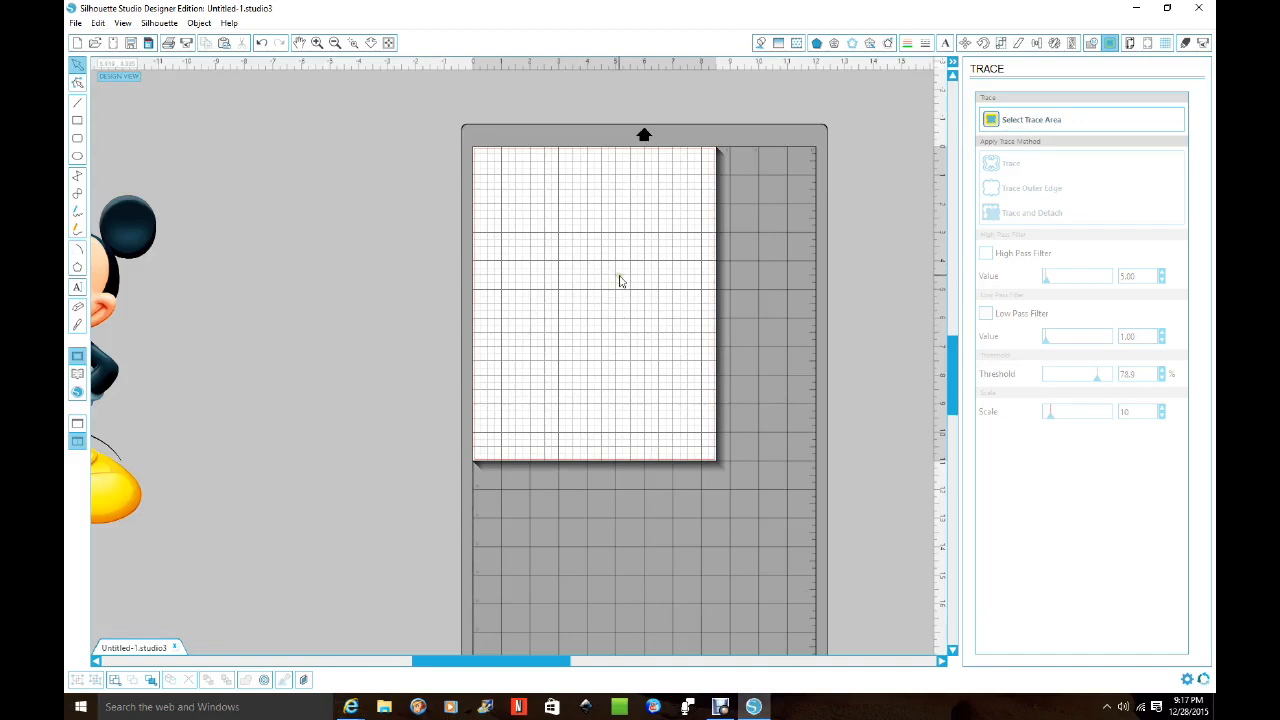
{"action": "right_click", "coordinate": [578, 277]}
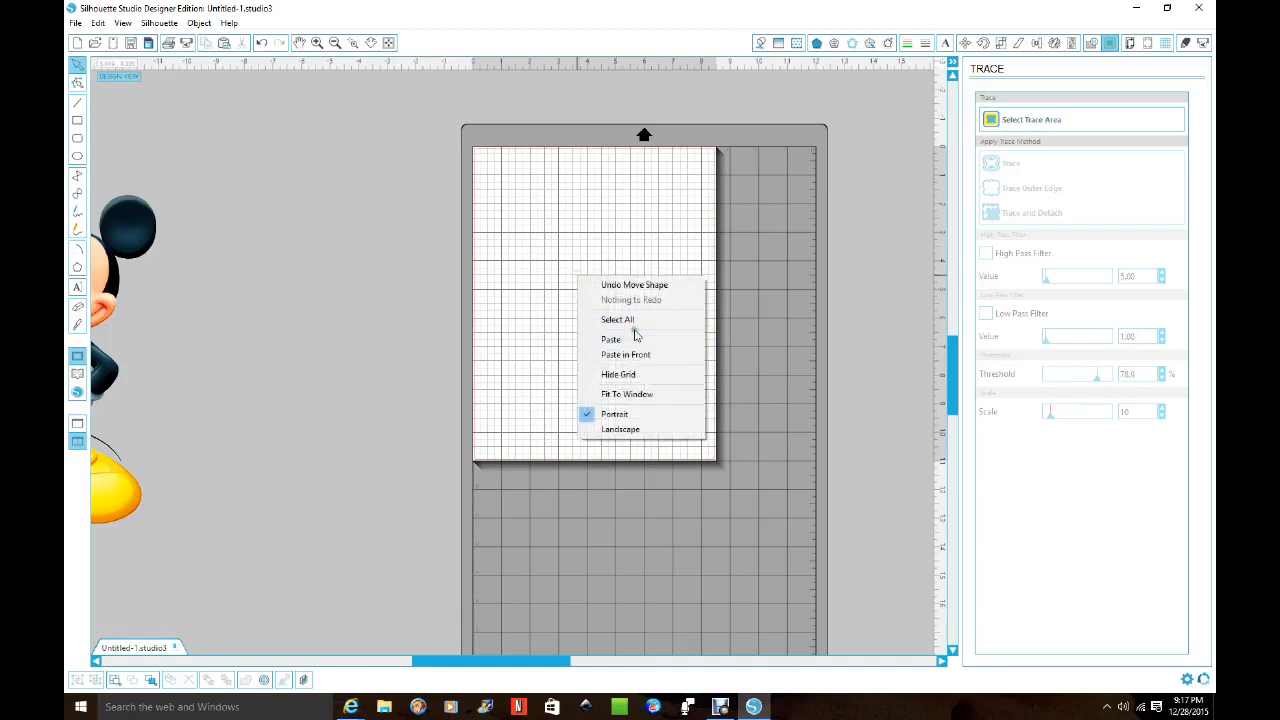
{"action": "left_click", "coordinate": [631, 340]}
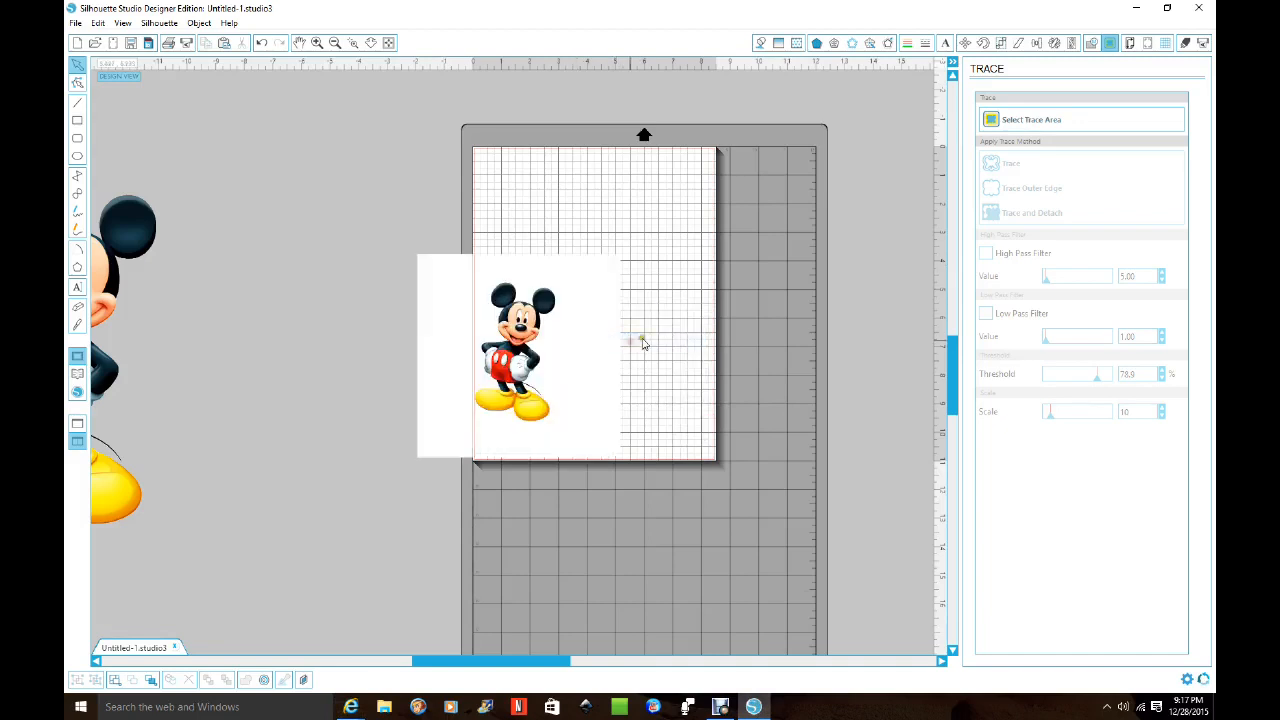
Enlarge the pasted Mickey picture to about 17.16 in wide and move it off the page, beside the cutting mat
{"action": "left_click", "coordinate": [578, 375]}
{"action": "left_click_drag", "start_coordinate": [624, 249], "coordinate": [845, 139]}
{"action": "left_click_drag", "start_coordinate": [663, 277], "coordinate": [663, 380]}
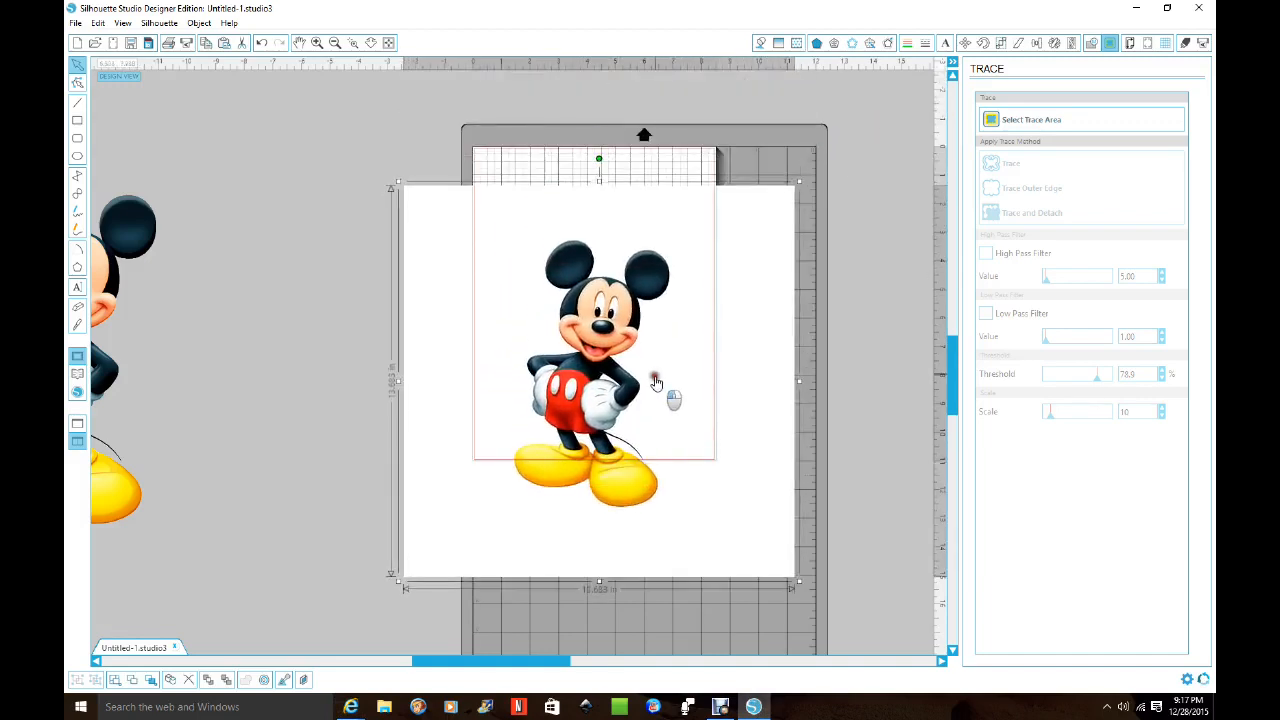
{"action": "left_click_drag", "start_coordinate": [797, 190], "coordinate": [918, 104]}
{"action": "left_click_drag", "start_coordinate": [712, 238], "coordinate": [664, 266]}
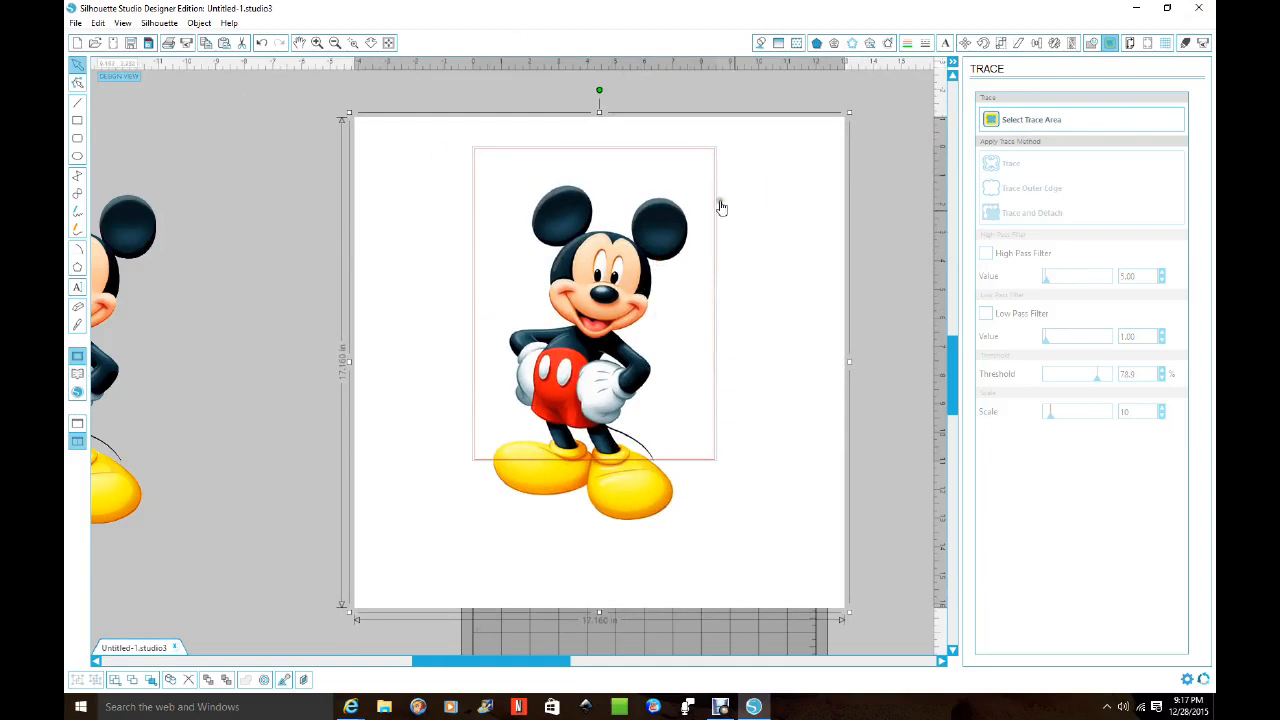
{"action": "left_click_drag", "start_coordinate": [598, 304], "coordinate": [1077, 266]}
{"action": "left_click_drag", "start_coordinate": [523, 661], "coordinate": [677, 660]}
{"action": "left_click_drag", "start_coordinate": [739, 188], "coordinate": [694, 233]}
Trace and detach the Mickey figure with the High Pass Filter off and threshold at 93.4%, and delete the leftover white background
{"action": "left_click", "coordinate": [1028, 122]}
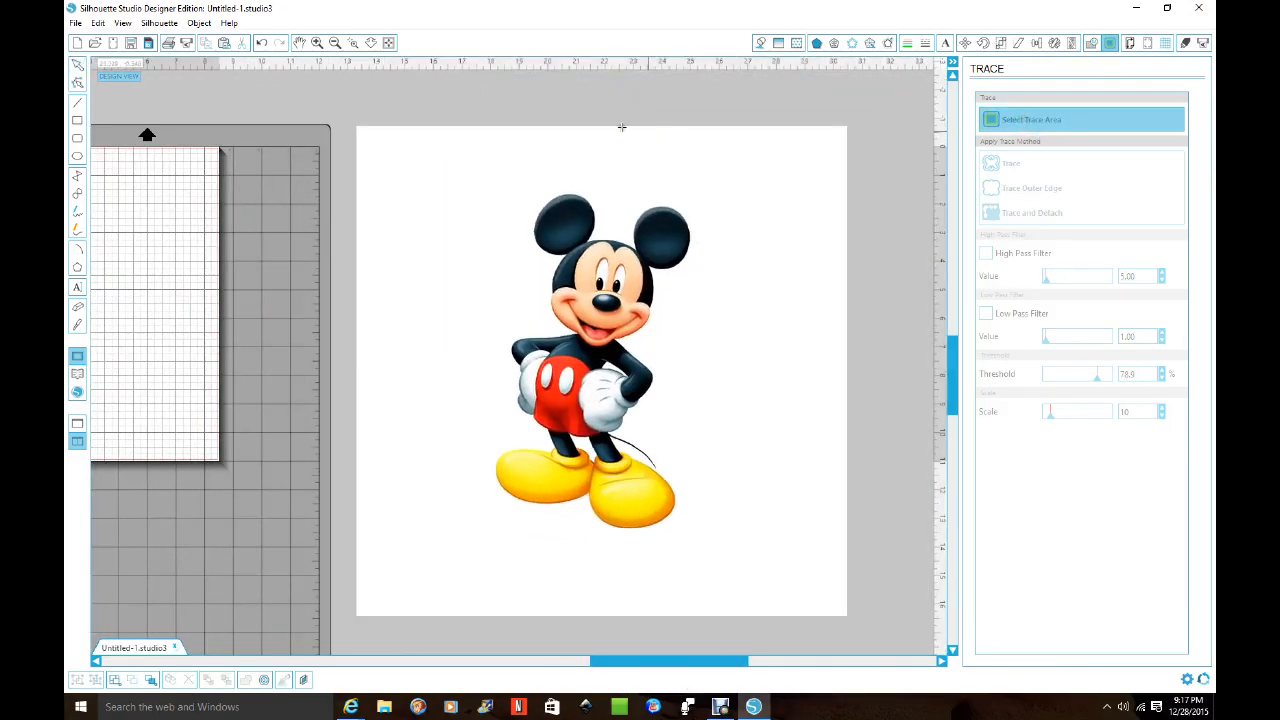
{"action": "mouse_move", "coordinate": [390, 131]}
{"action": "left_mouse_down"}
{"action": "mouse_move", "coordinate": [818, 348]}
{"action": "mouse_move", "coordinate": [817, 591]}
{"action": "left_mouse_up"}
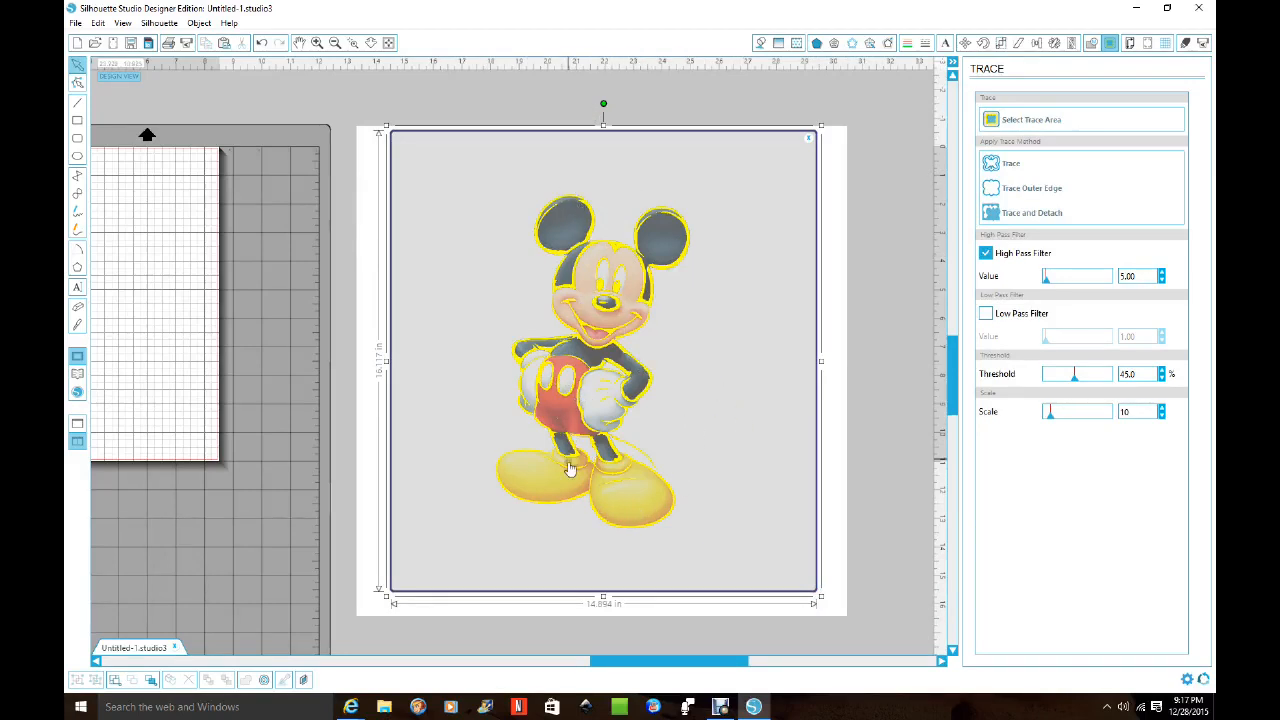
{"action": "left_click", "coordinate": [986, 254]}
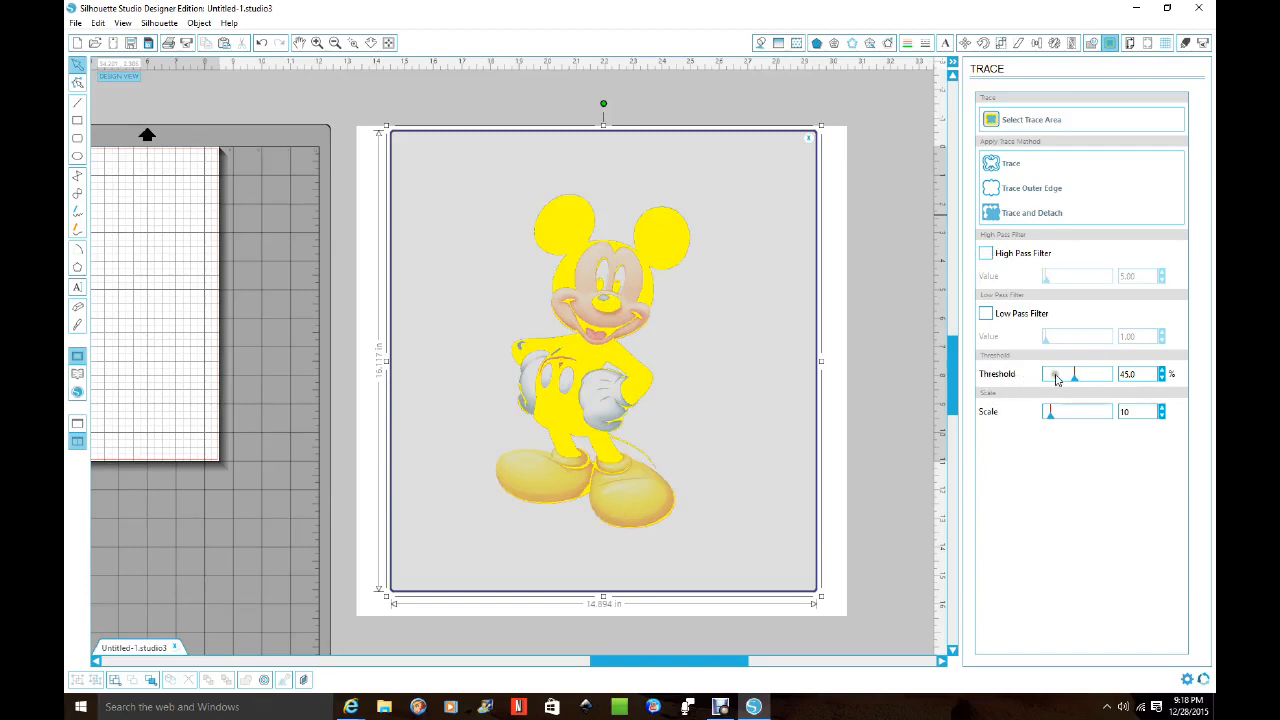
{"action": "left_click_drag", "start_coordinate": [1075, 383], "coordinate": [1108, 380]}
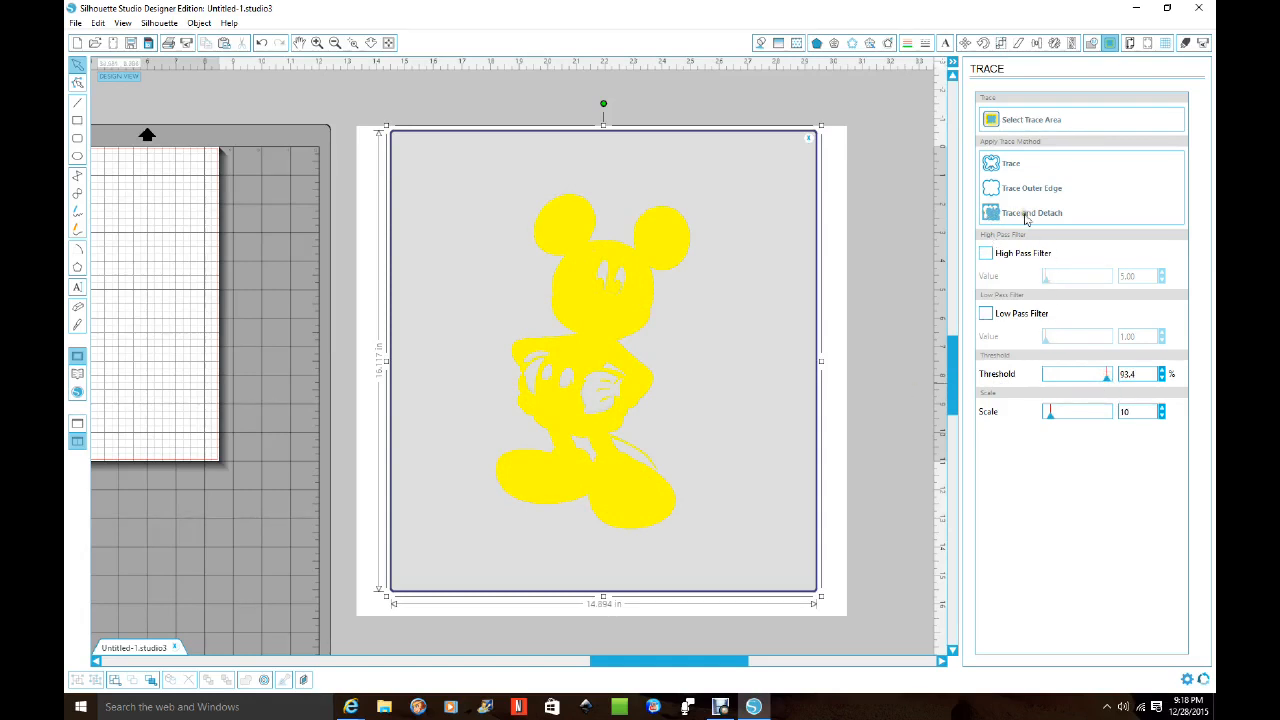
{"action": "left_click", "coordinate": [992, 215]}
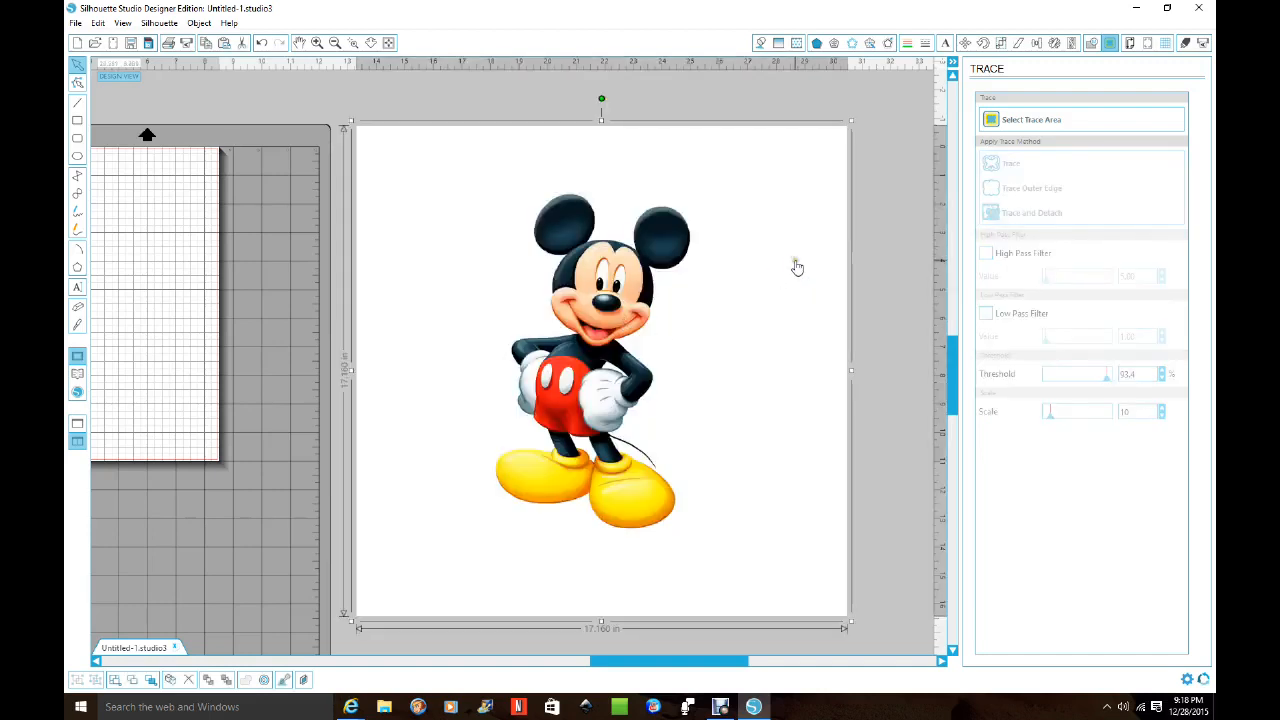
{"action": "key", "text": "Delete"}
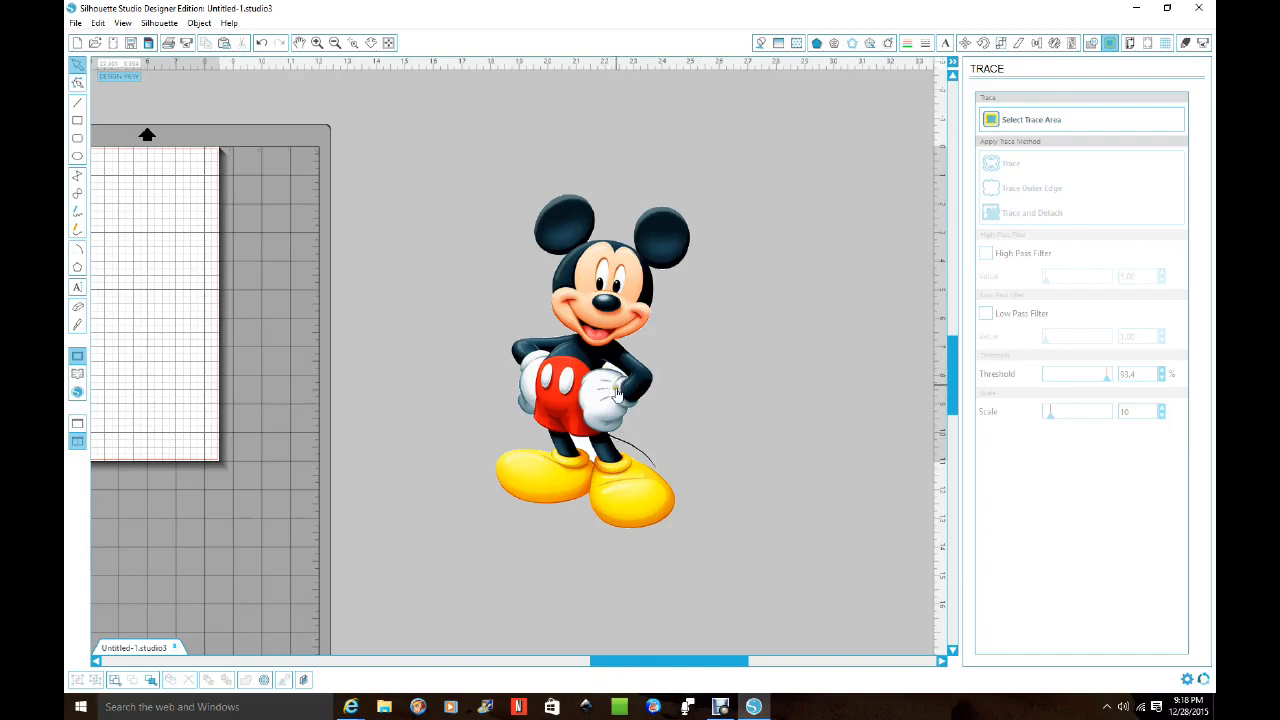
Duplicate the detached Mickey figure and place the copy beside the original
{"action": "left_click", "coordinate": [595, 302]}
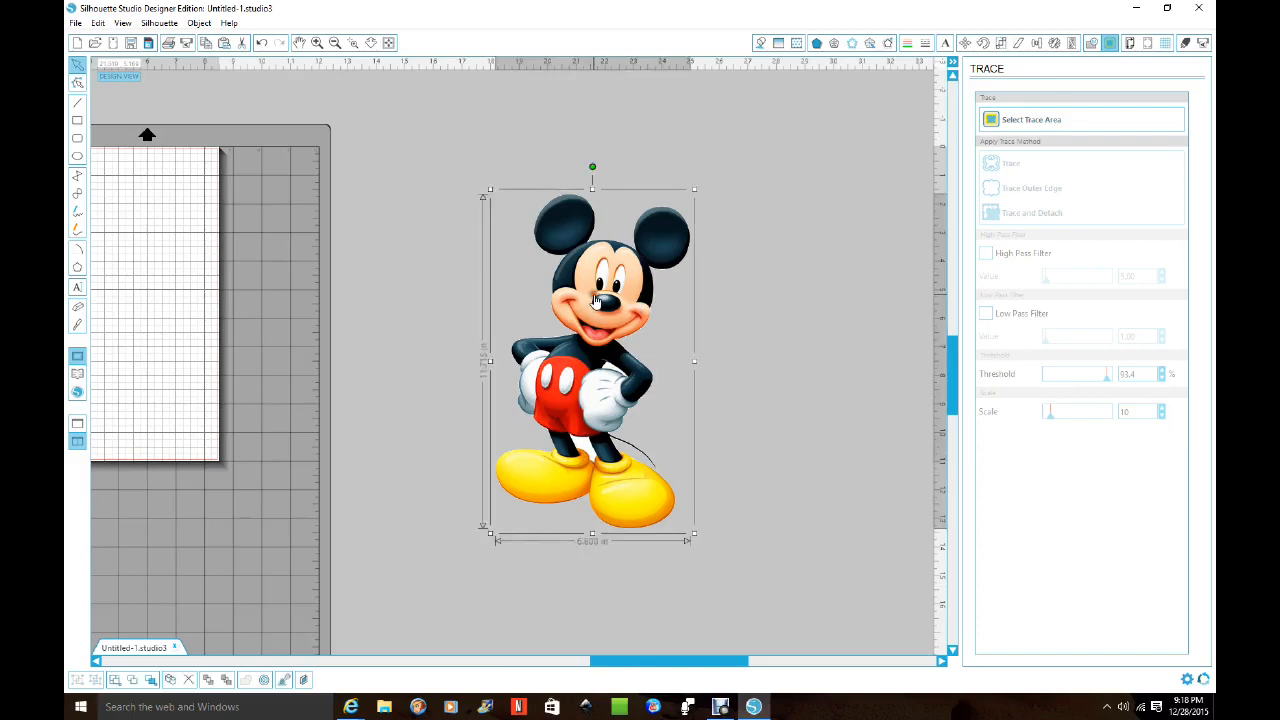
{"action": "left_click", "coordinate": [205, 43]}
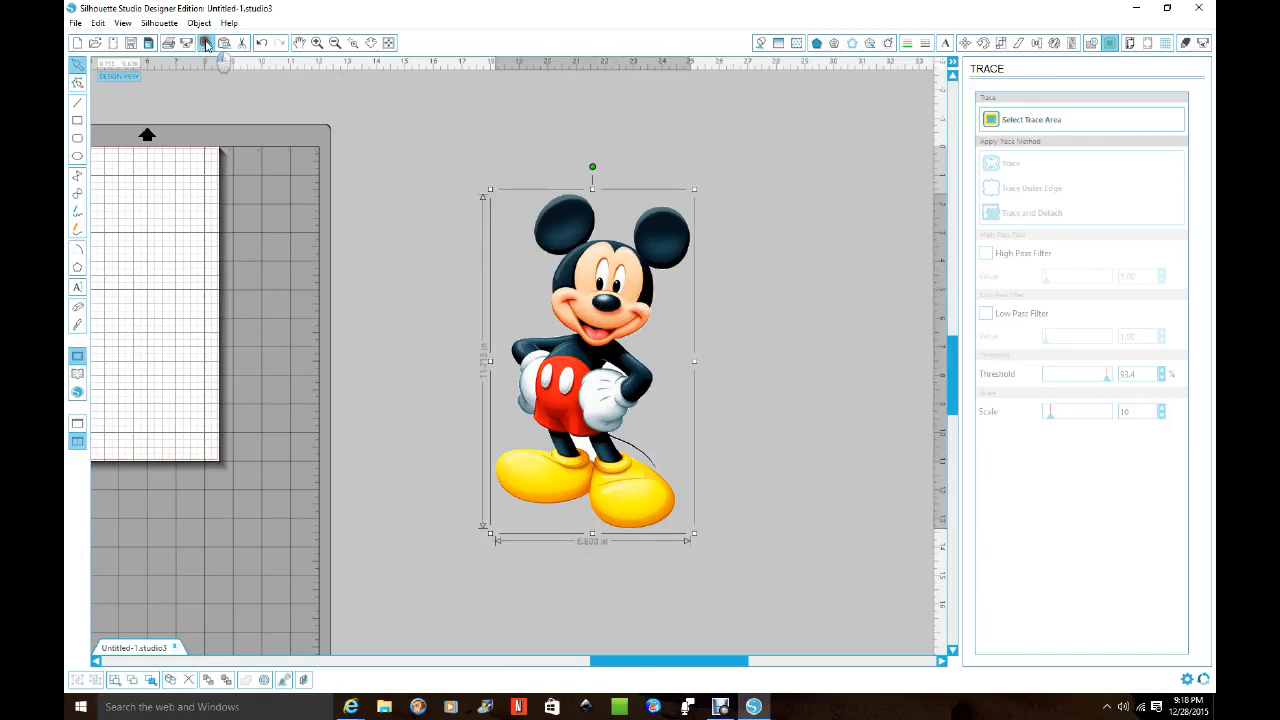
{"action": "left_click", "coordinate": [224, 43]}
{"action": "left_click_drag", "start_coordinate": [623, 325], "coordinate": [738, 305]}
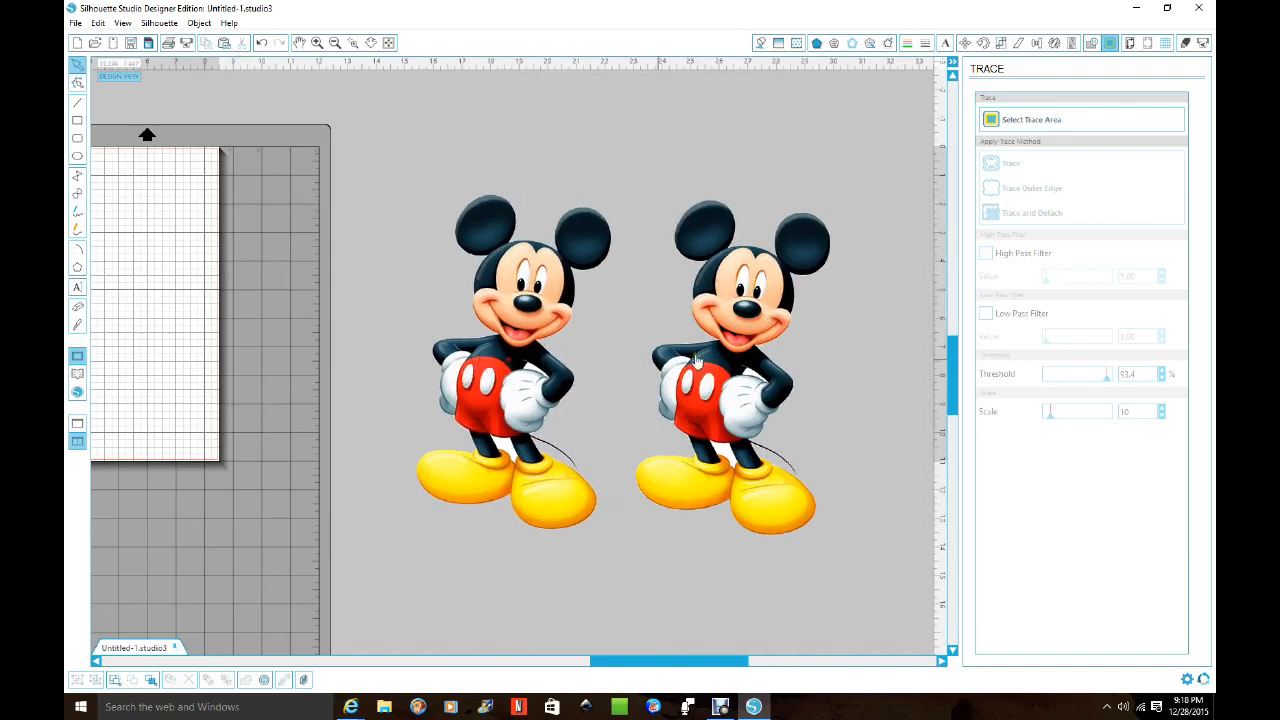
Define a trace area around the duplicate Mickey only, and move the original farther away from it
{"action": "left_click", "coordinate": [745, 328]}
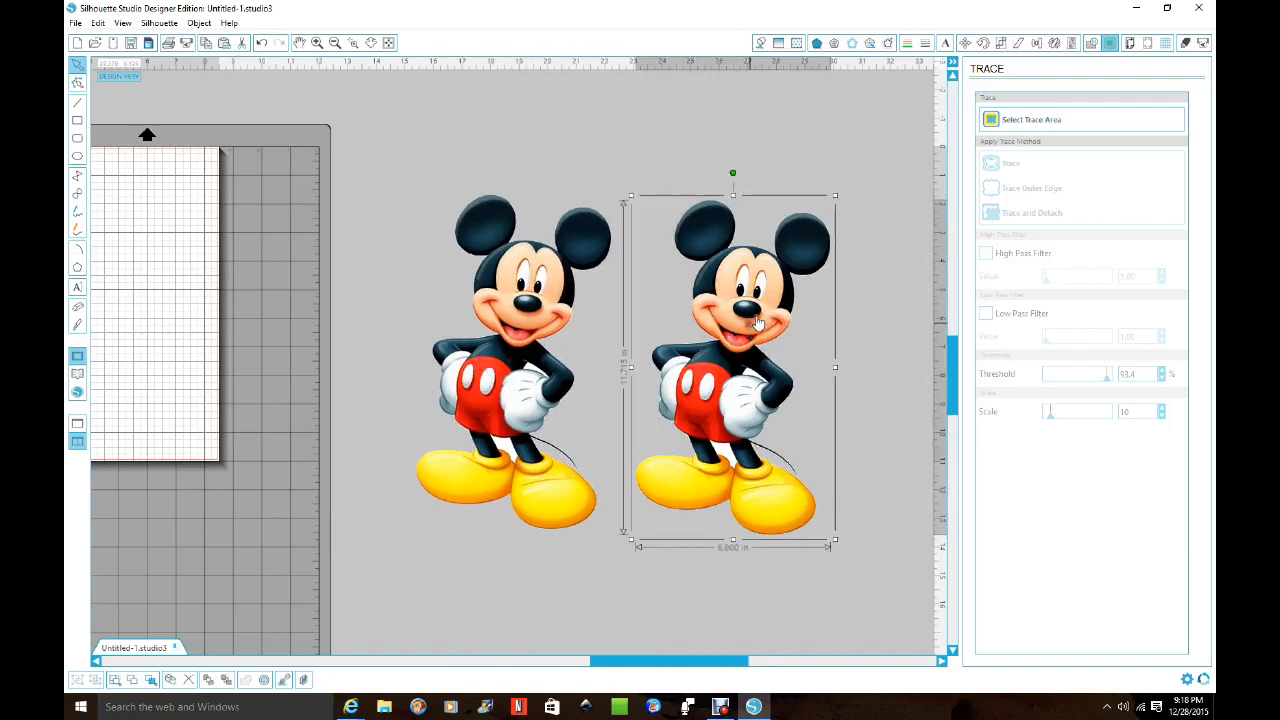
{"action": "left_click", "coordinate": [1043, 121]}
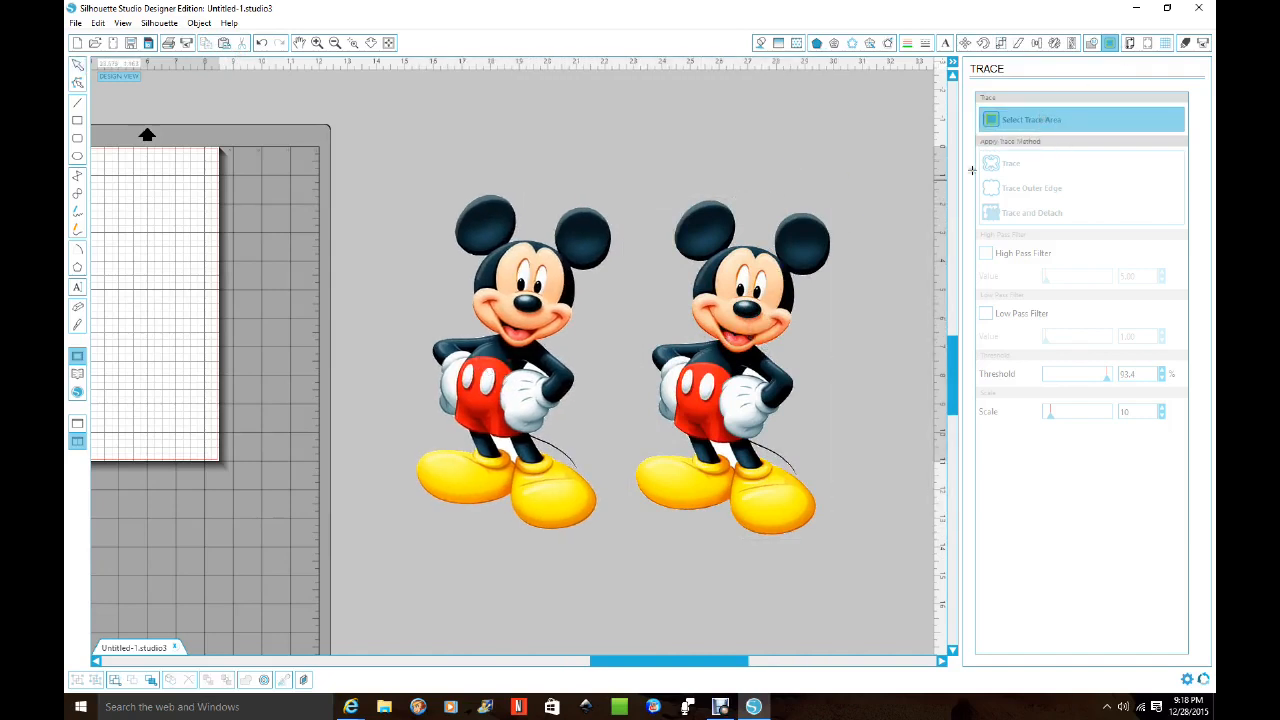
{"action": "left_click", "coordinate": [657, 163]}
{"action": "mouse_move", "coordinate": [657, 163]}
{"action": "left_mouse_down"}
{"action": "mouse_move", "coordinate": [866, 236]}
{"action": "mouse_move", "coordinate": [903, 540]}
{"action": "mouse_move", "coordinate": [883, 568]}
{"action": "mouse_move", "coordinate": [871, 557]}
{"action": "left_mouse_up"}
{"action": "left_click_drag", "start_coordinate": [653, 360], "coordinate": [606, 360]}
{"action": "left_click_drag", "start_coordinate": [540, 322], "coordinate": [455, 322]}
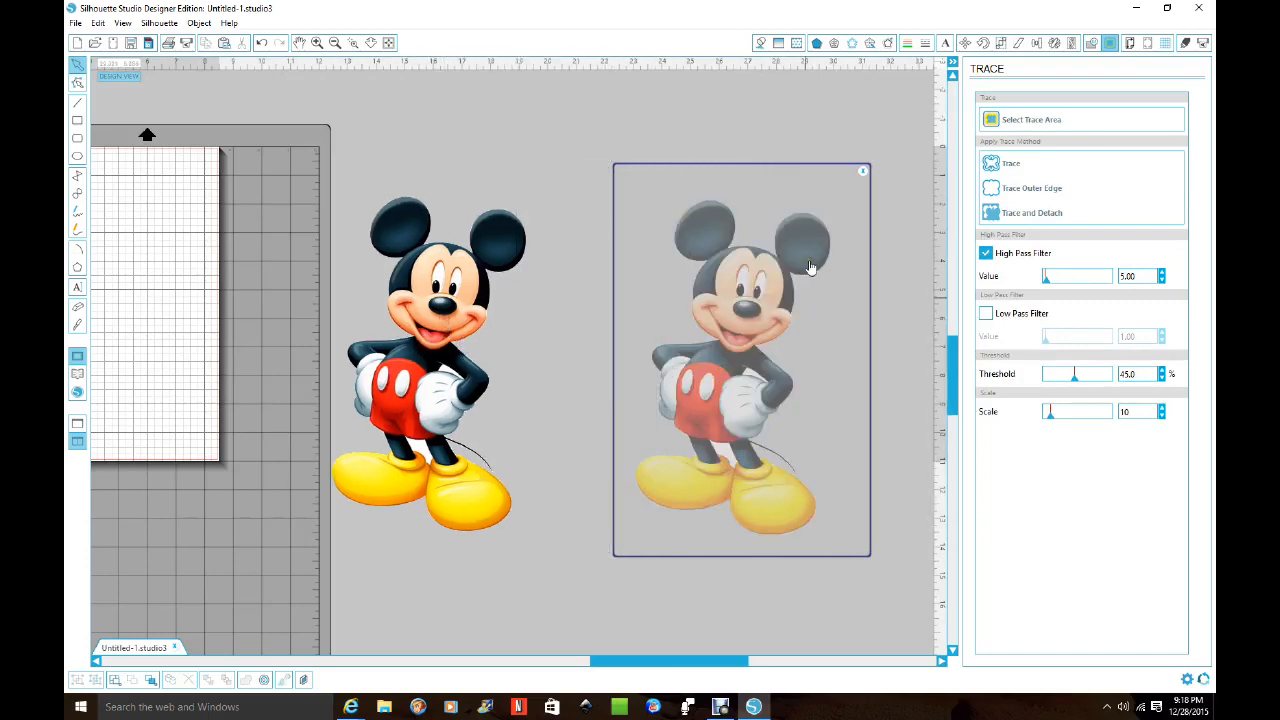
Trace the duplicate Mickey with the High Pass Filter off and the threshold at 88.2%
{"action": "left_click", "coordinate": [986, 255]}
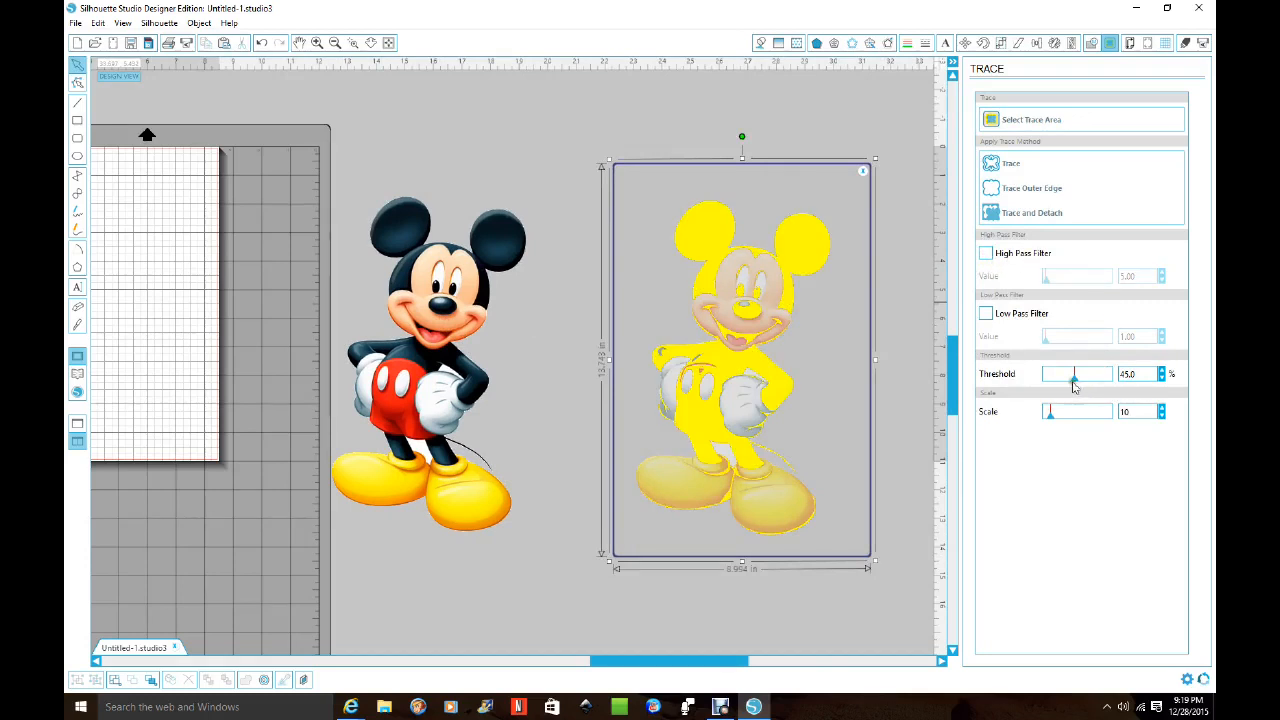
{"action": "left_click_drag", "start_coordinate": [1073, 381], "coordinate": [1097, 386]}
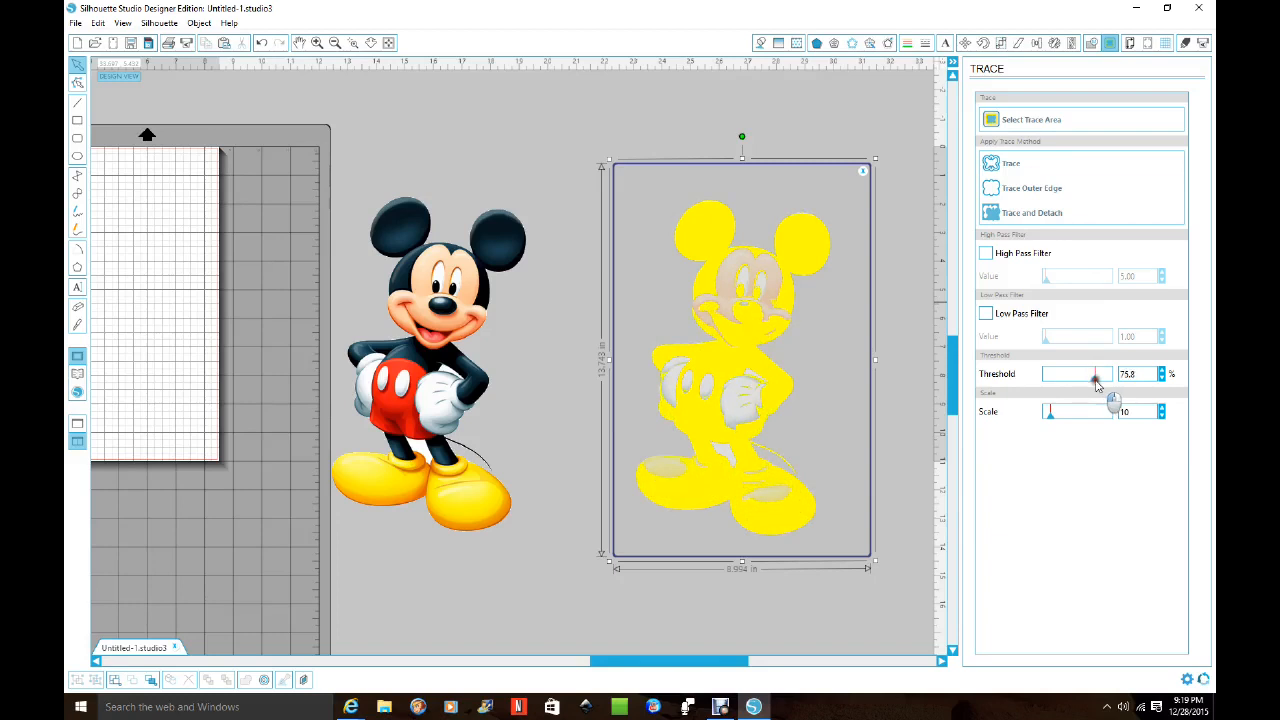
{"action": "left_click_drag", "start_coordinate": [1097, 386], "coordinate": [1106, 386]}
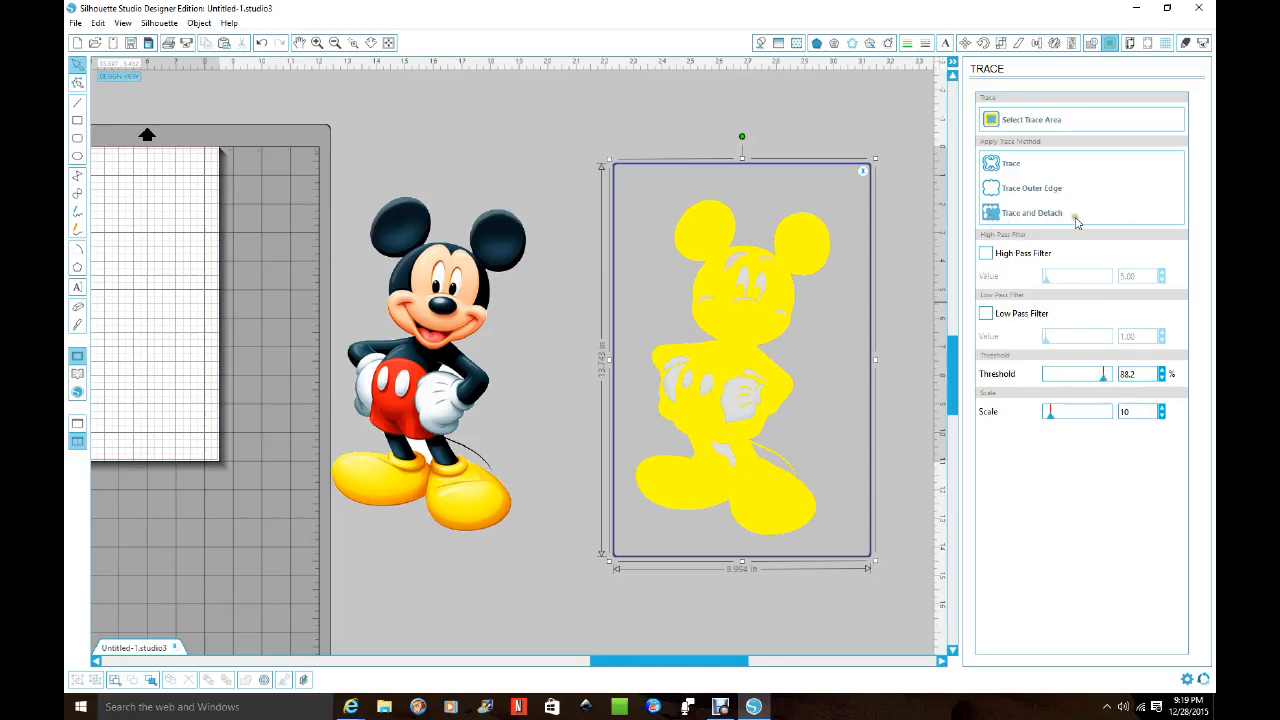
{"action": "left_click", "coordinate": [1011, 166]}
Move the duplicate picture off its trace lines and delete it, keeping only the outline
{"action": "left_click_drag", "start_coordinate": [757, 335], "coordinate": [943, 220]}
{"action": "left_click", "coordinate": [892, 300]}
{"action": "key", "text": "Delete"}
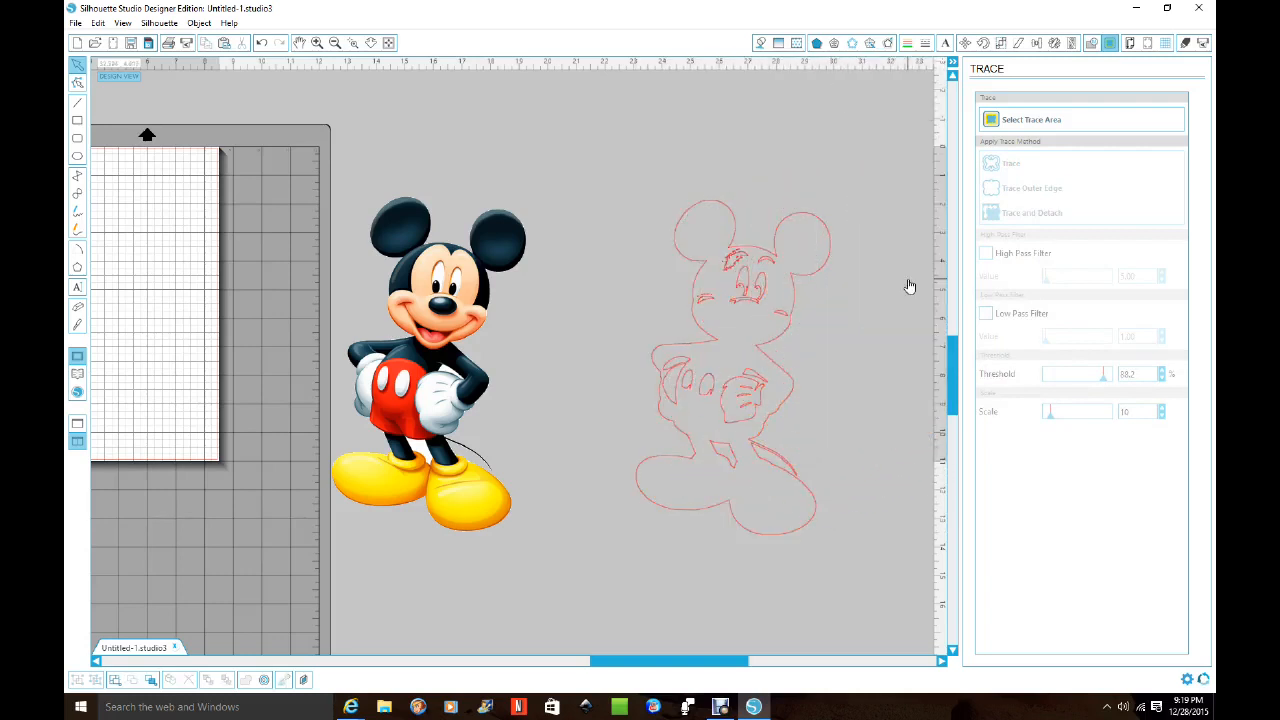
Release the compound path of the traced outline and delete its outer body contour and the tail piece
{"action": "left_click", "coordinate": [810, 274]}
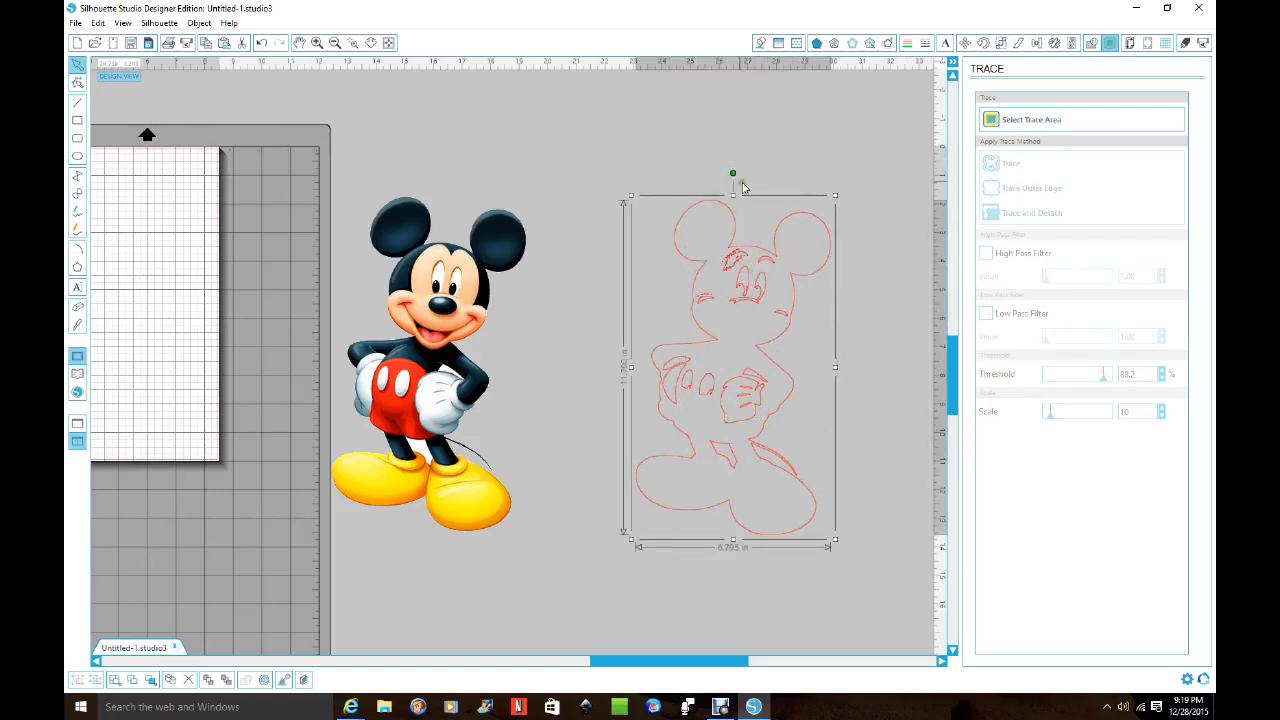
{"action": "mouse_move", "coordinate": [609, 162]}
{"action": "left_mouse_down"}
{"action": "mouse_move", "coordinate": [870, 445]}
{"action": "mouse_move", "coordinate": [870, 587]}
{"action": "mouse_move", "coordinate": [860, 545]}
{"action": "mouse_move", "coordinate": [866, 566]}
{"action": "left_mouse_up"}
{"action": "left_click", "coordinate": [200, 23]}
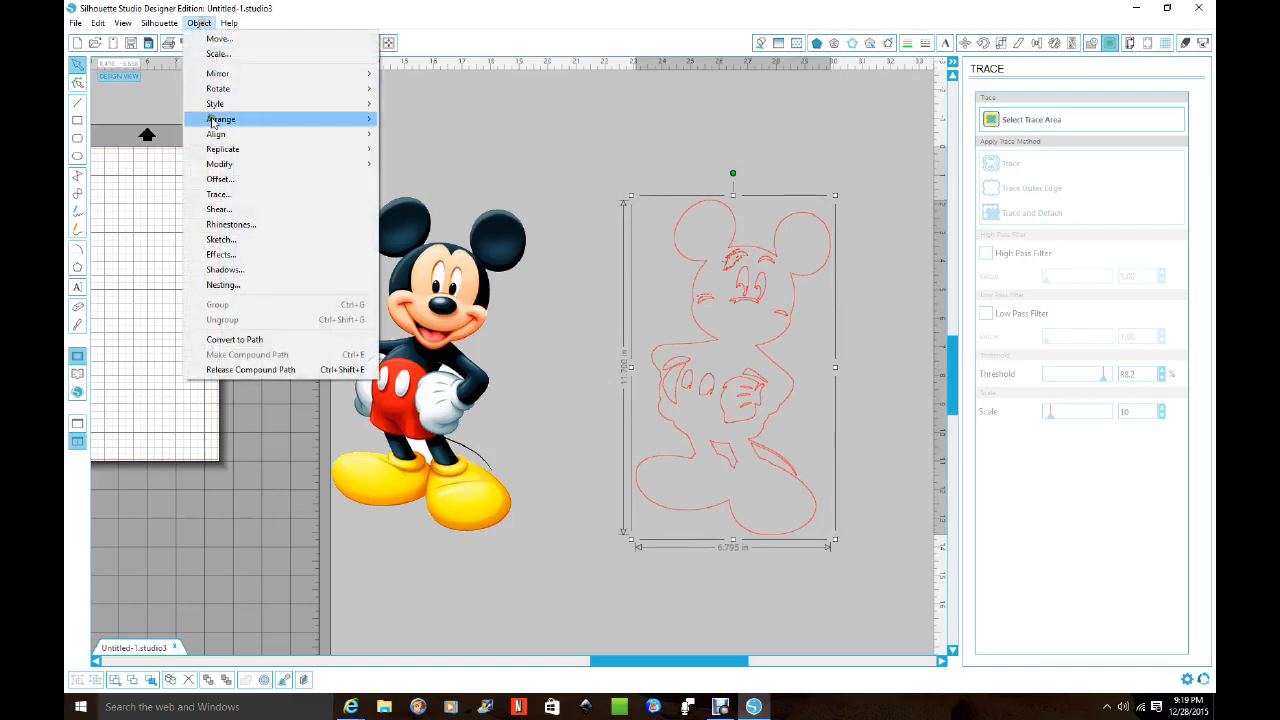
{"action": "left_click", "coordinate": [251, 370]}
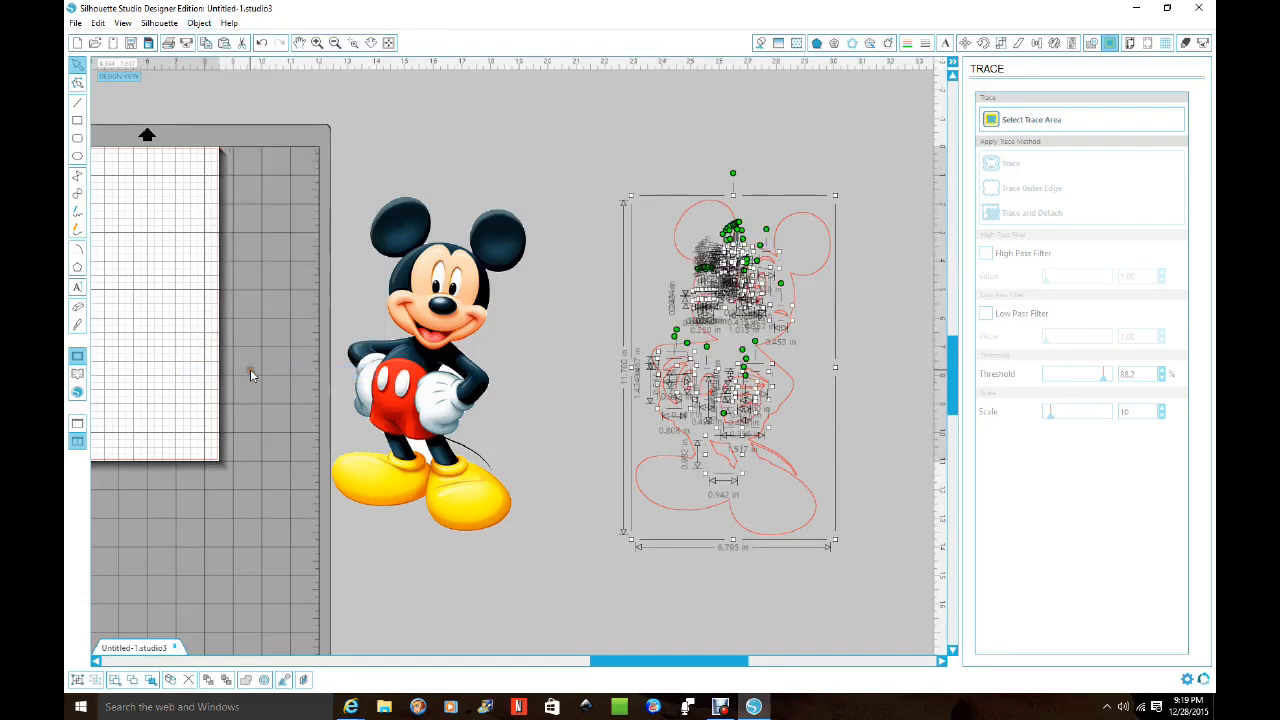
{"action": "left_click", "coordinate": [854, 108]}
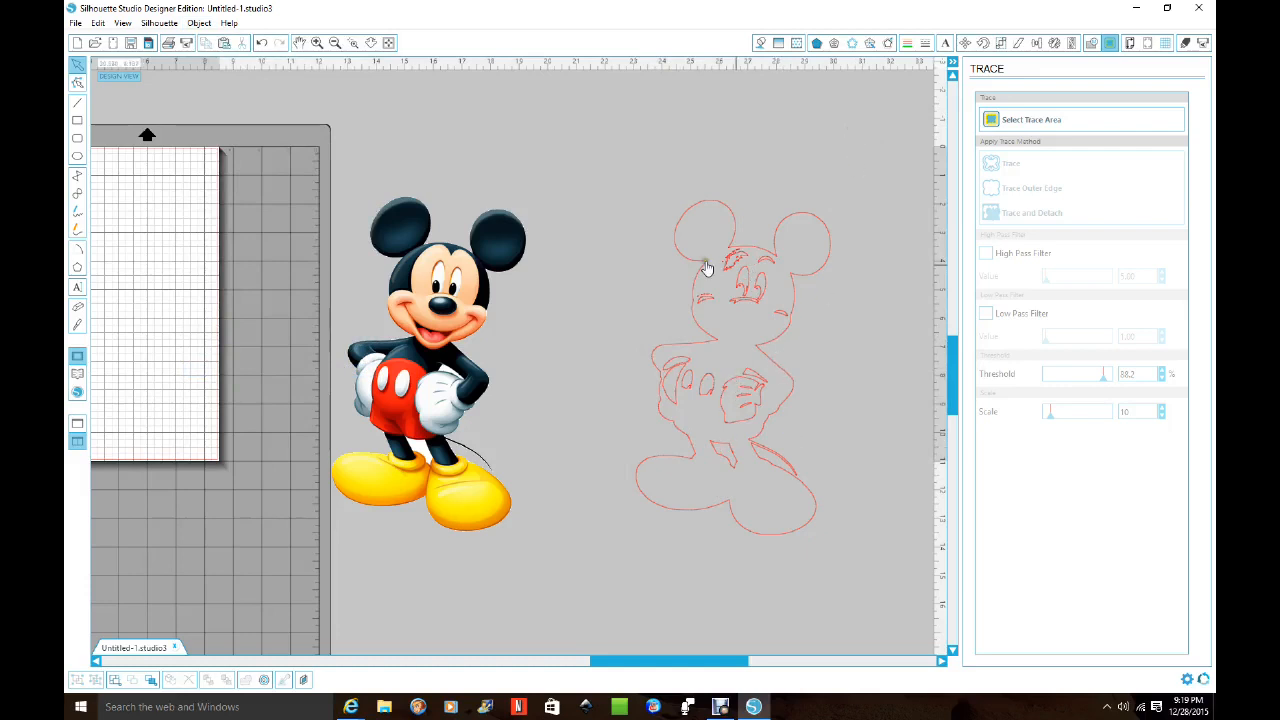
{"action": "left_click_drag", "start_coordinate": [806, 287], "coordinate": [886, 368]}
{"action": "key", "text": "Delete"}
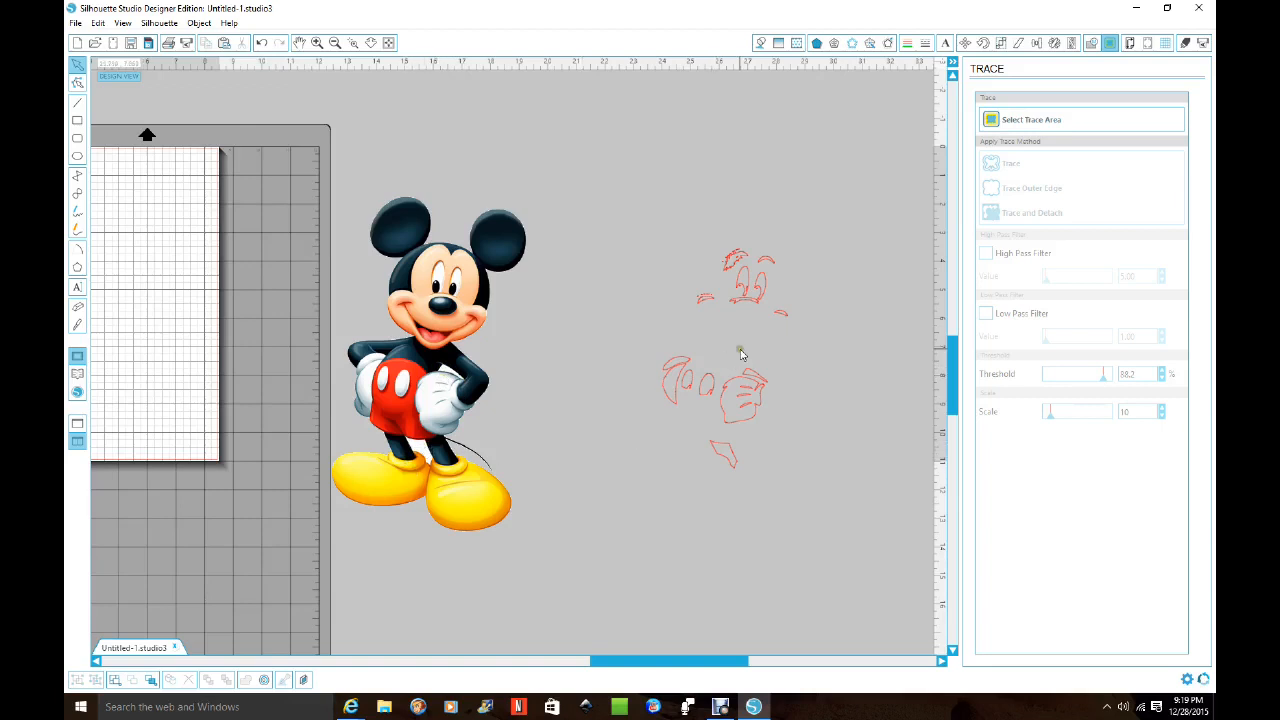
Move the traced arm-gap and leg-gap shapes onto the matching gaps of the Mickey picture
{"action": "mouse_move", "coordinate": [757, 381]}
{"action": "left_mouse_down"}
{"action": "mouse_move", "coordinate": [571, 397]}
{"action": "mouse_move", "coordinate": [452, 378]}
{"action": "left_mouse_up"}
{"action": "key", "text": "Delete"}
{"action": "mouse_move", "coordinate": [725, 463]}
{"action": "left_mouse_down"}
{"action": "mouse_move", "coordinate": [737, 468]}
{"action": "mouse_move", "coordinate": [434, 480]}
{"action": "mouse_move", "coordinate": [421, 457]}
{"action": "mouse_move", "coordinate": [443, 459]}
{"action": "left_mouse_up"}
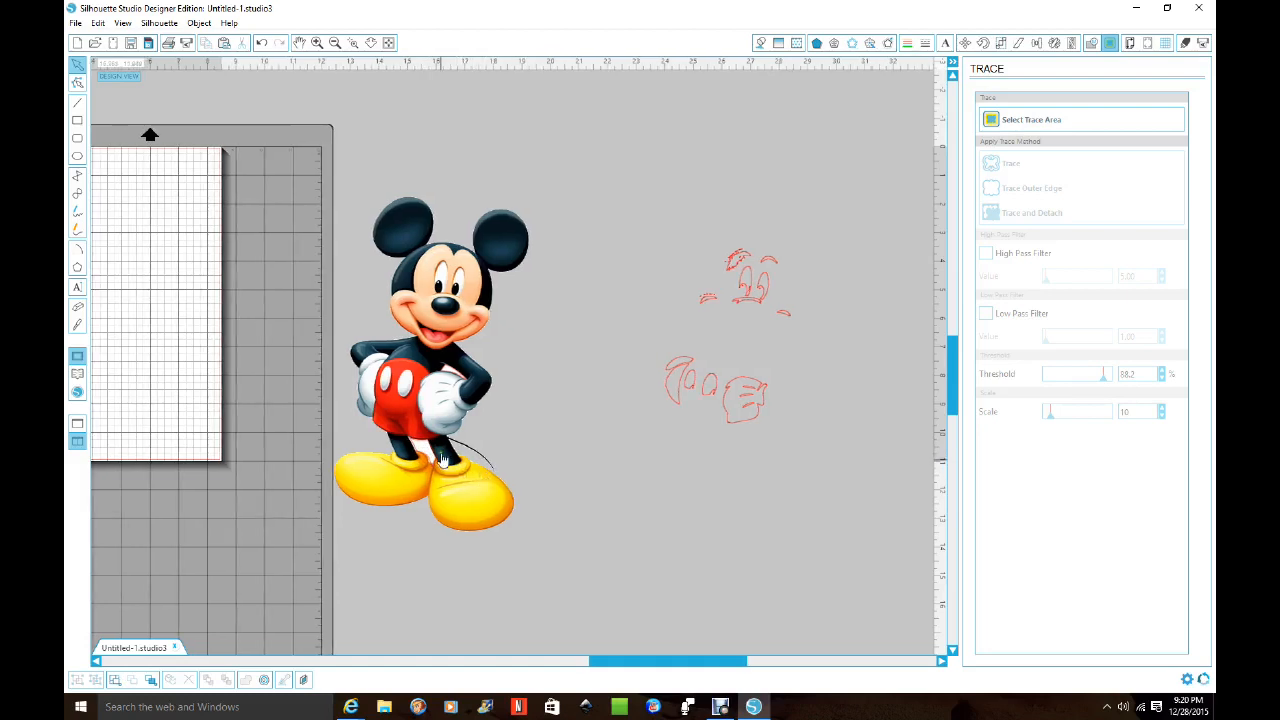
{"action": "left_click", "coordinate": [432, 468]}
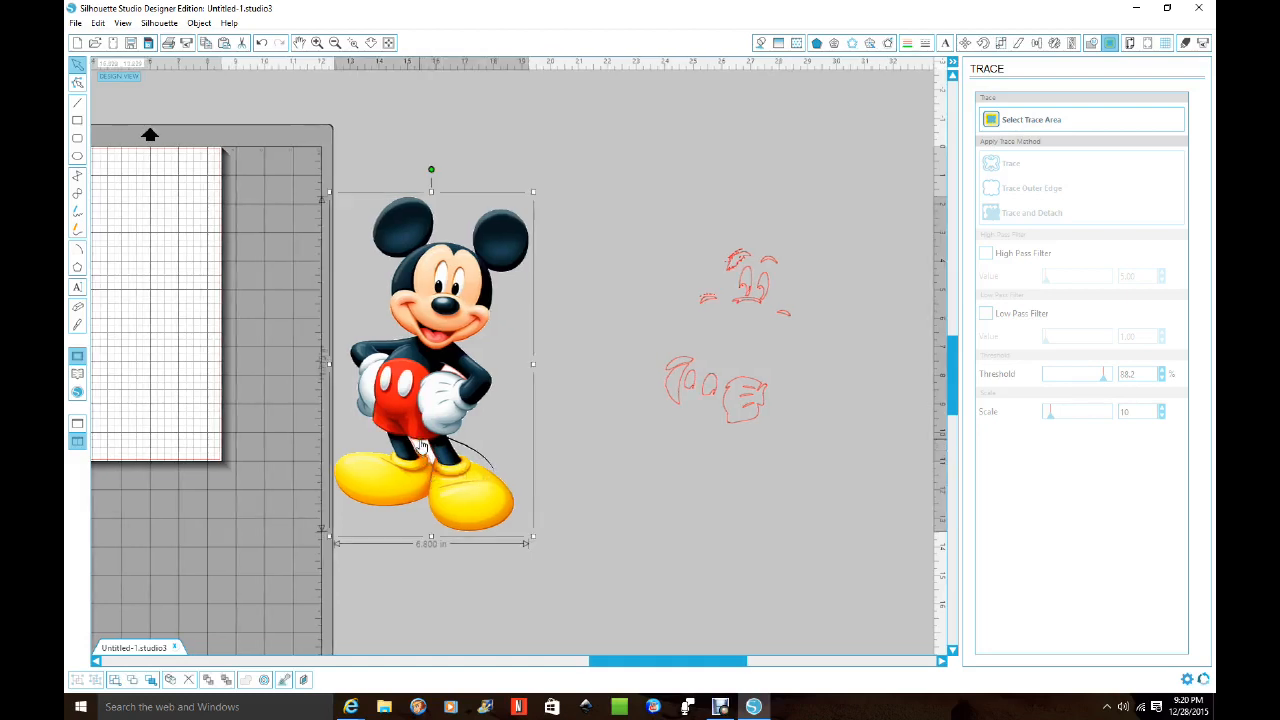
{"action": "left_click", "coordinate": [545, 450]}
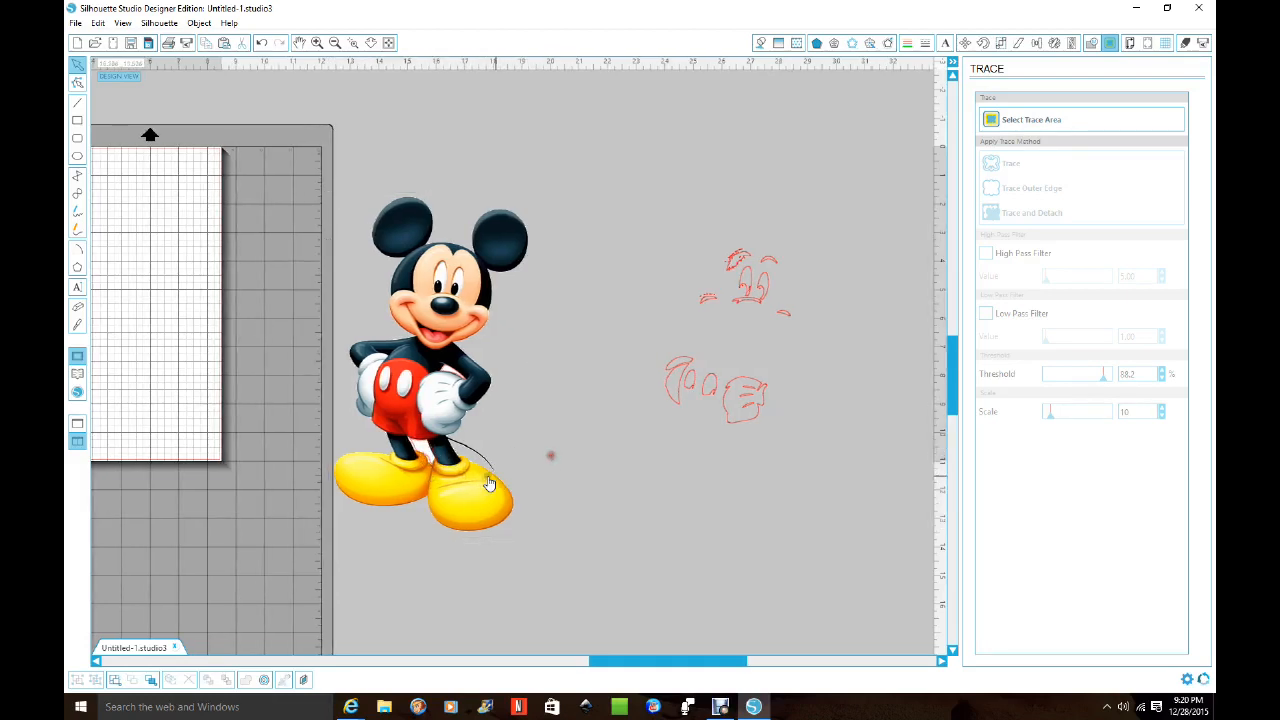
{"action": "left_click", "coordinate": [427, 460]}
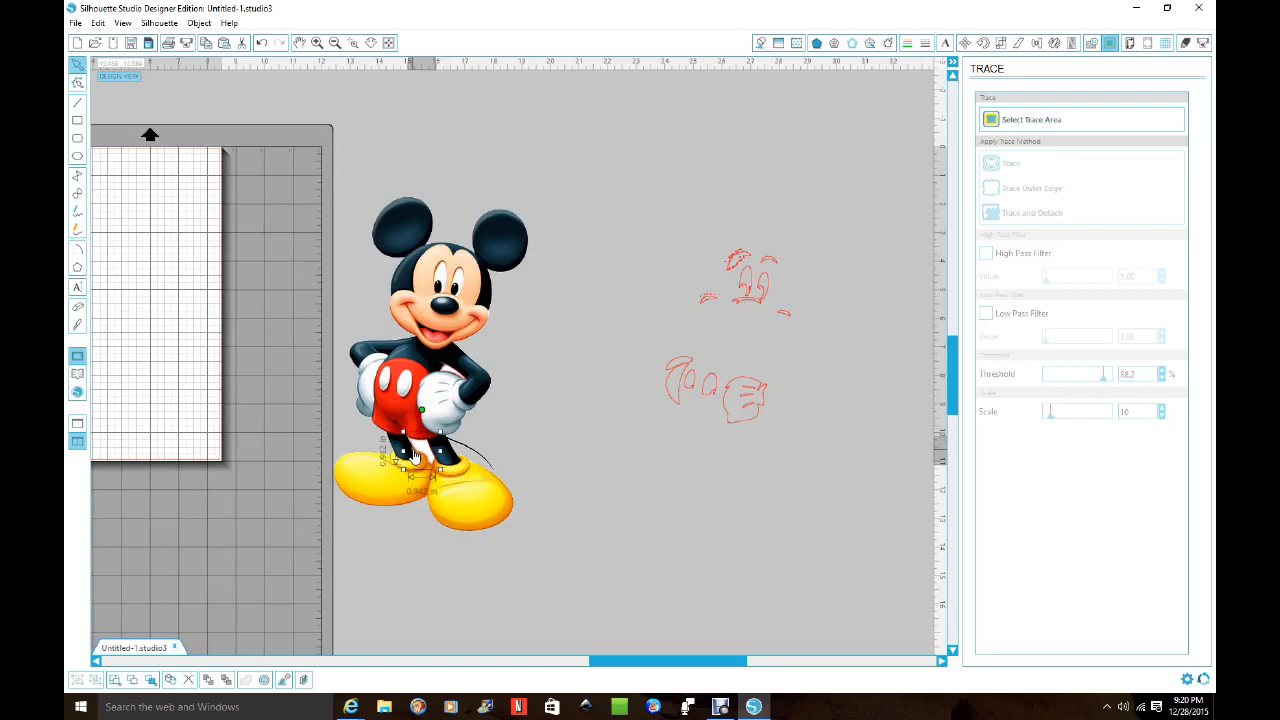
{"action": "left_click", "coordinate": [557, 443]}
Delete all the remaining traced face, glove and button pieces beside the picture
{"action": "mouse_move", "coordinate": [706, 157]}
{"action": "left_mouse_down"}
{"action": "mouse_move", "coordinate": [755, 220]}
{"action": "mouse_move", "coordinate": [822, 514]}
{"action": "left_mouse_up"}
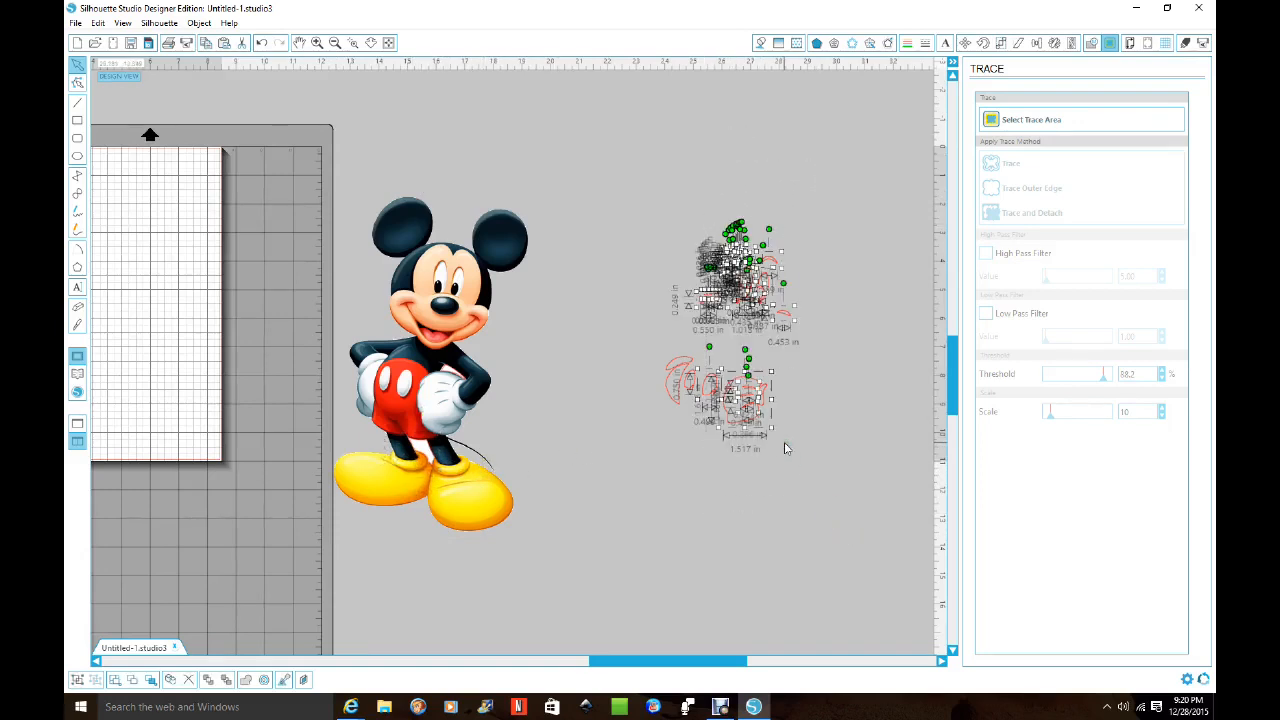
{"action": "left_click", "coordinate": [694, 209]}
{"action": "left_click_drag", "start_coordinate": [666, 186], "coordinate": [752, 428]}
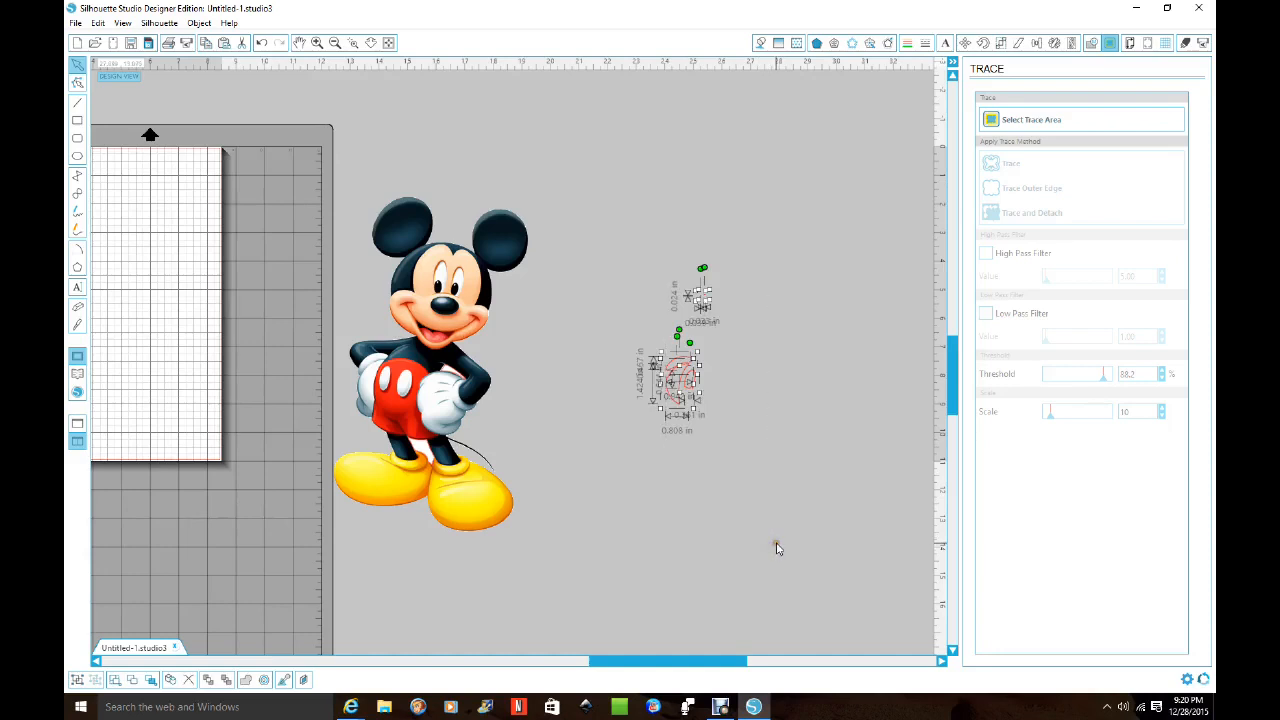
{"action": "key", "text": "Delete"}
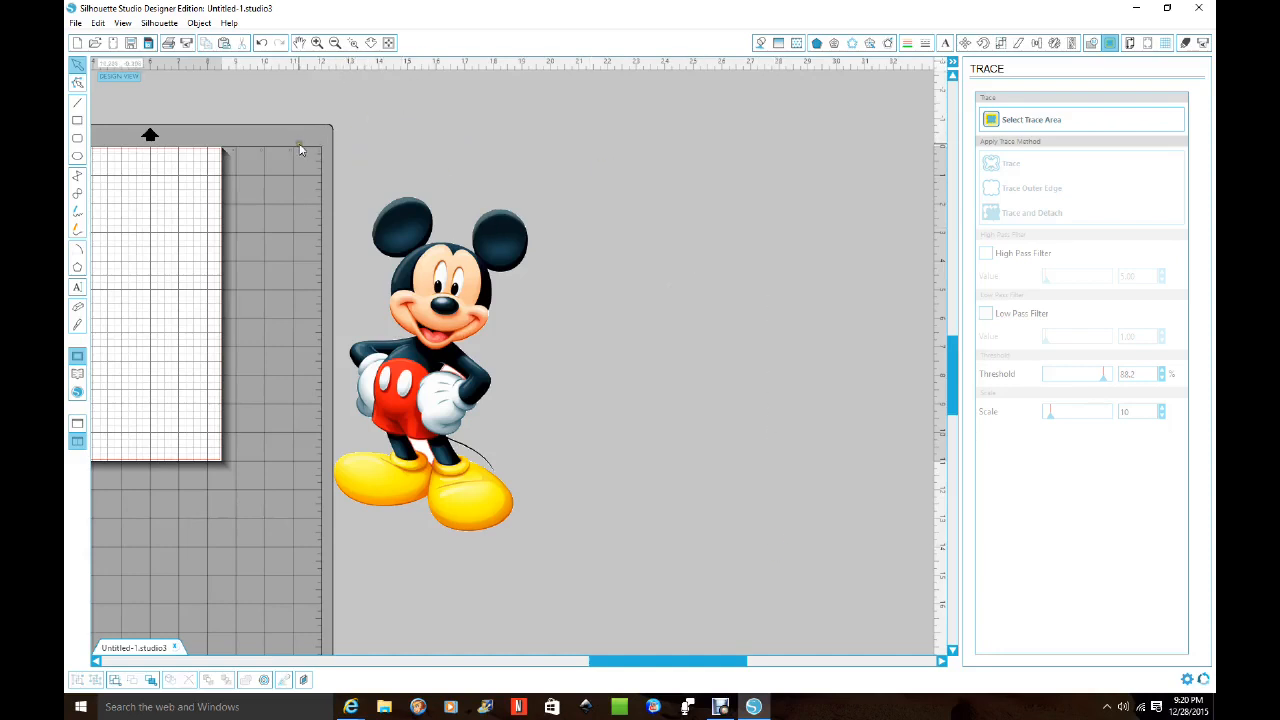
Select the Mickey picture together with the arm-gap and leg-gap shapes and make them one compound path
{"action": "left_click_drag", "start_coordinate": [292, 129], "coordinate": [648, 598]}
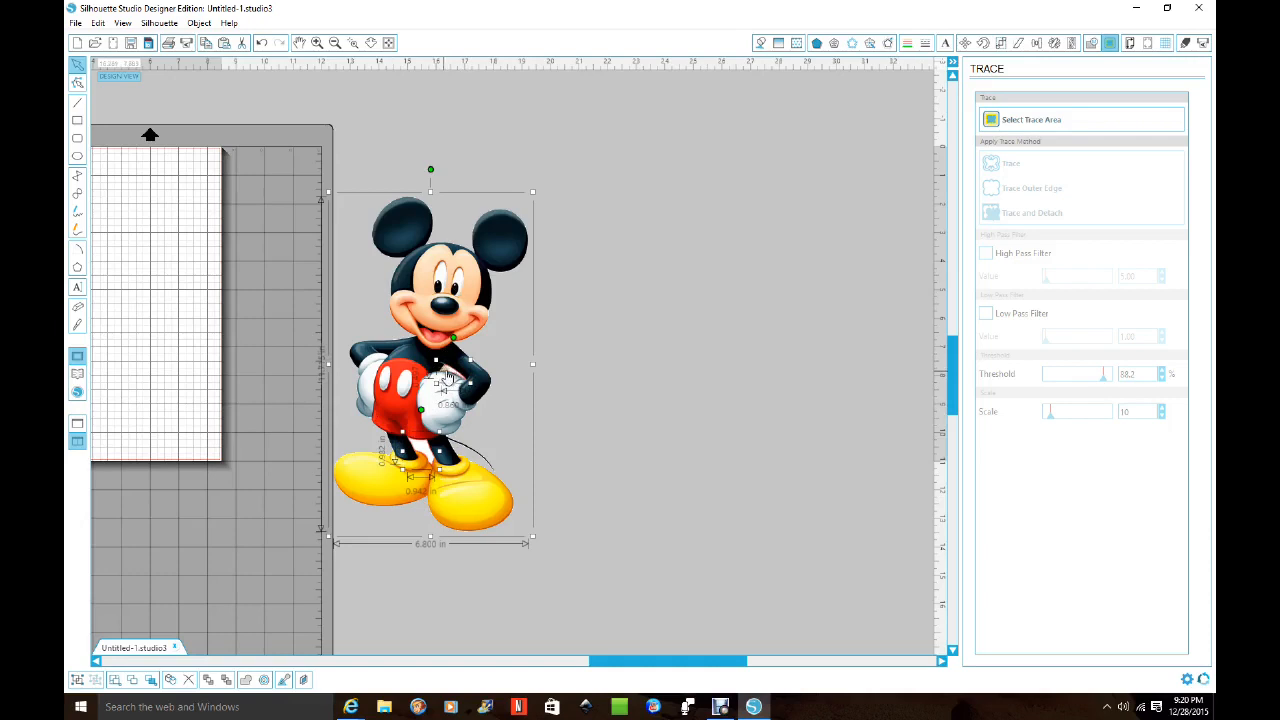
{"action": "left_click", "coordinate": [508, 380]}
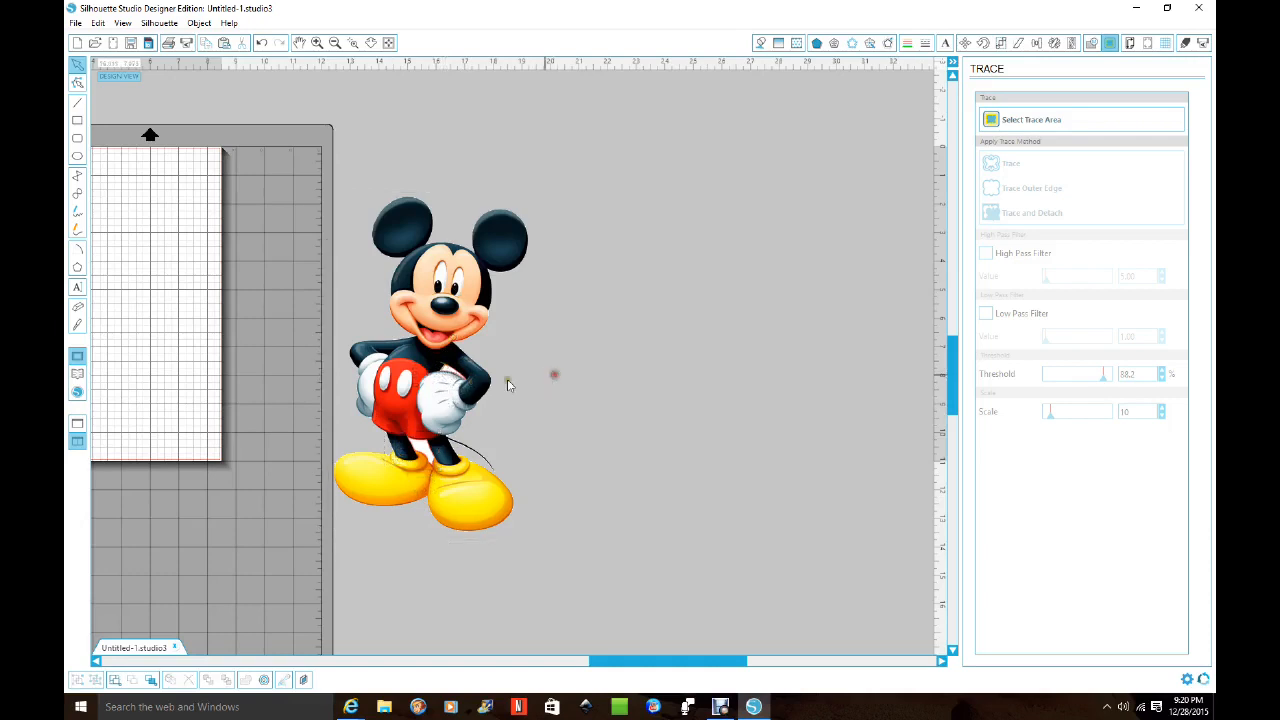
{"action": "left_click", "coordinate": [445, 373]}
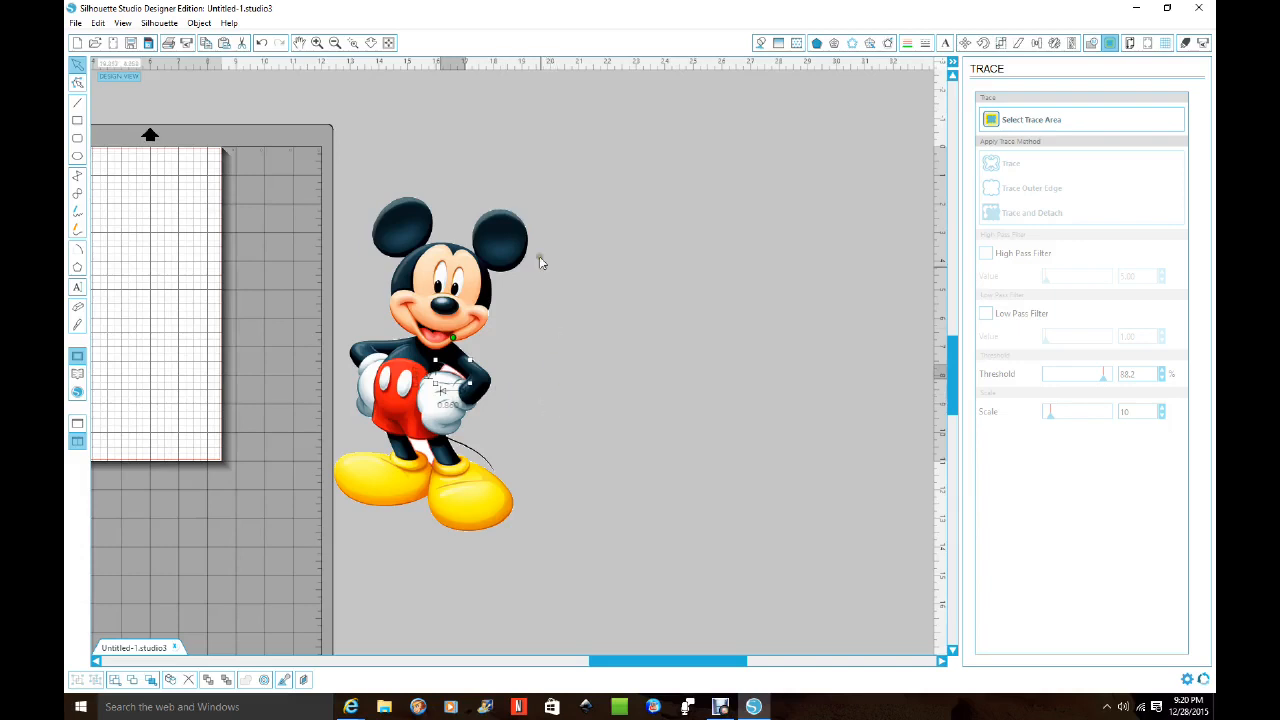
{"action": "left_click_drag", "start_coordinate": [282, 125], "coordinate": [646, 608]}
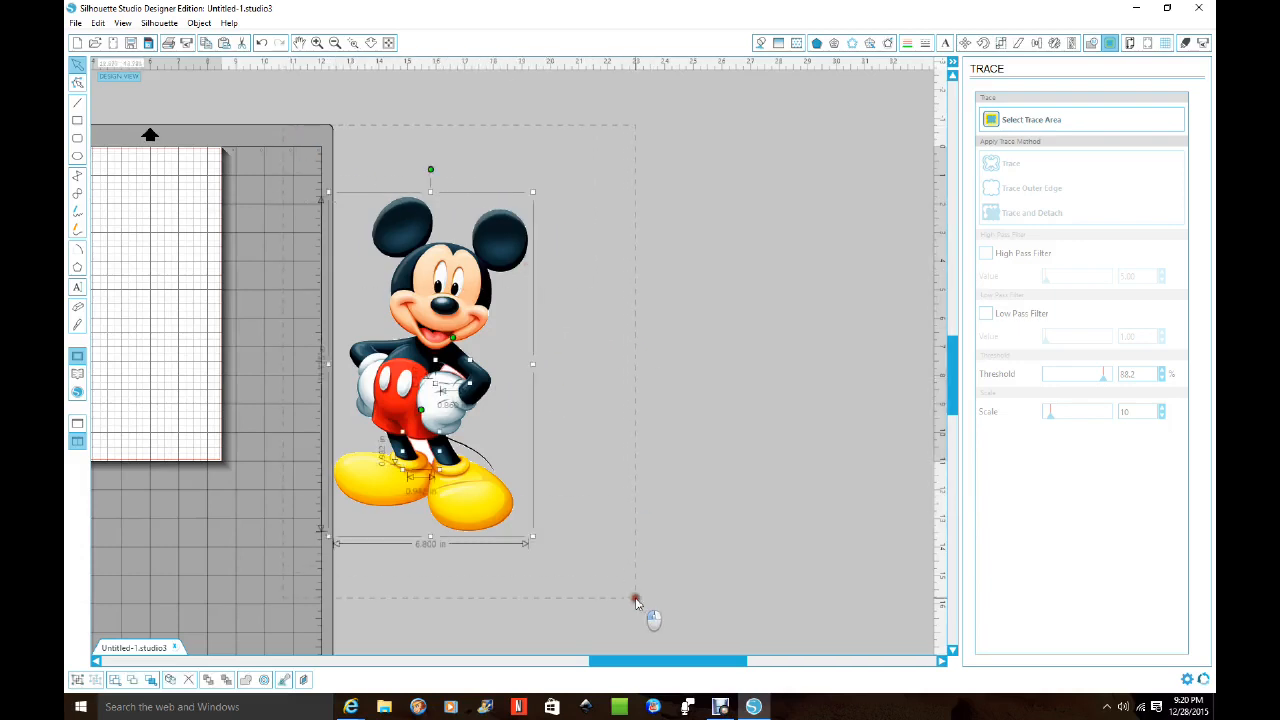
{"action": "left_click", "coordinate": [198, 23]}
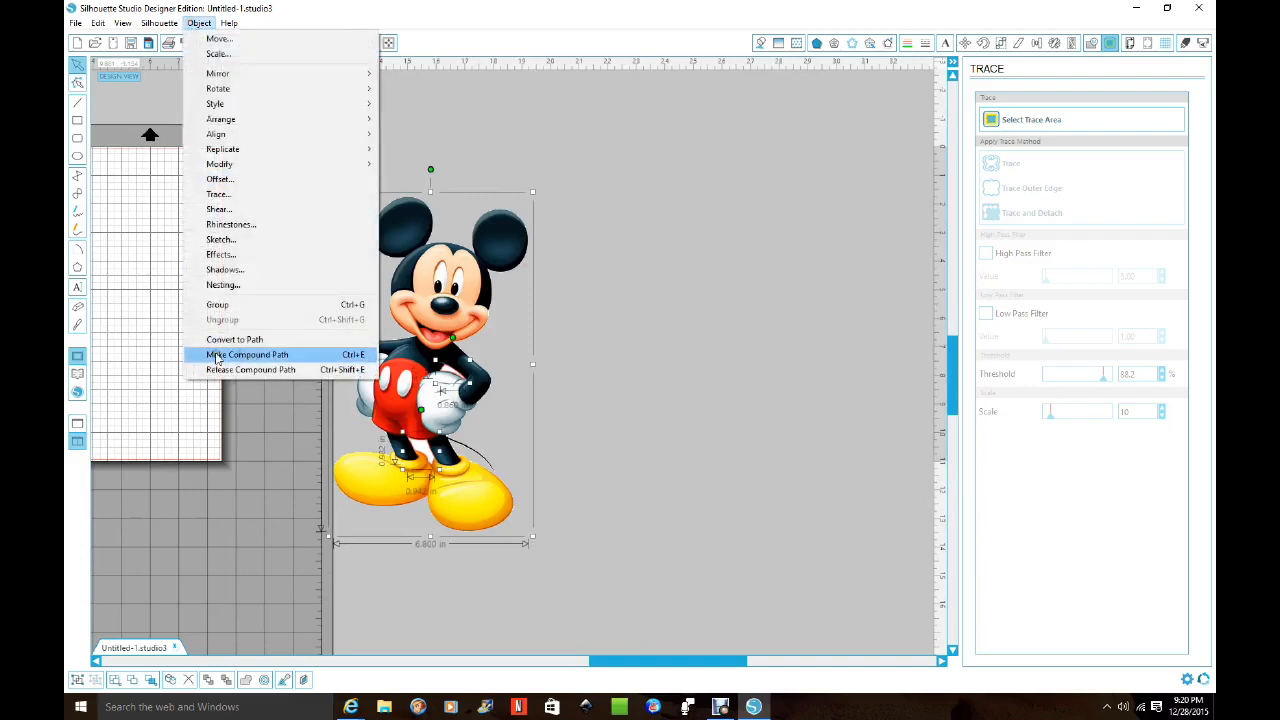
{"action": "left_click", "coordinate": [277, 360]}
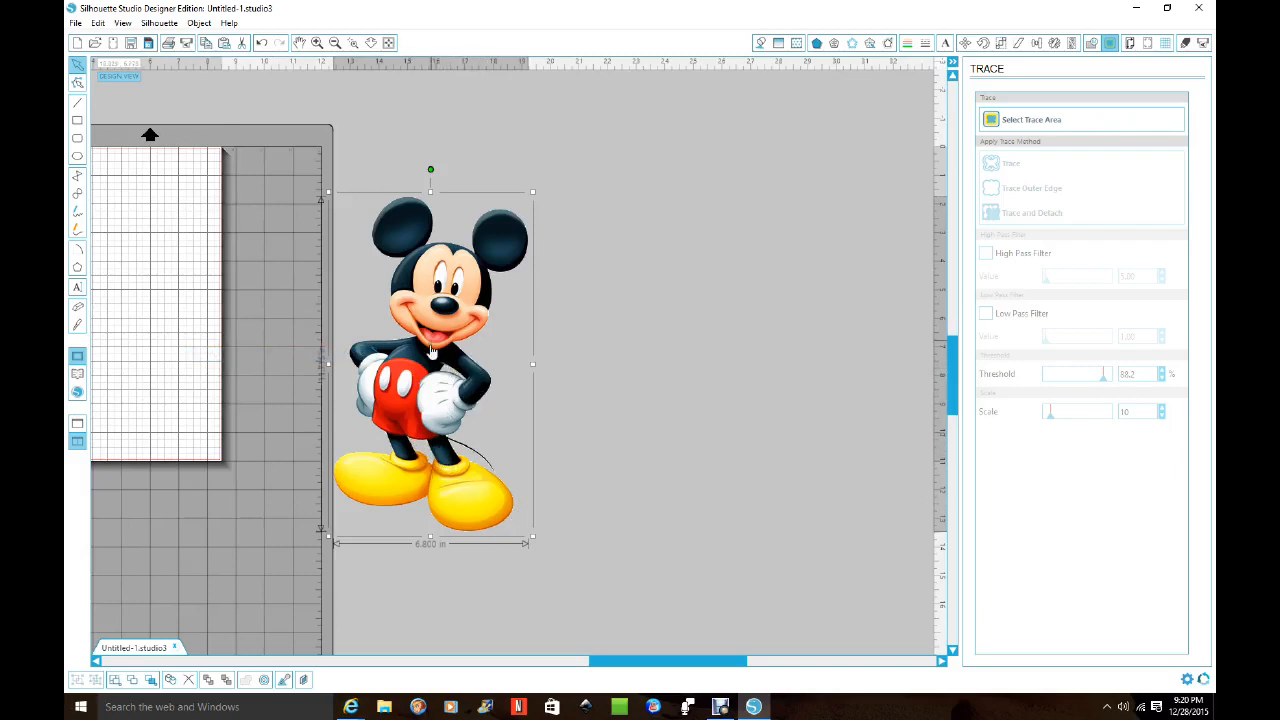
Move the Mickey picture across the page grid and back off the mat to check that its gaps are see-through
{"action": "left_click_drag", "start_coordinate": [444, 368], "coordinate": [529, 371]}
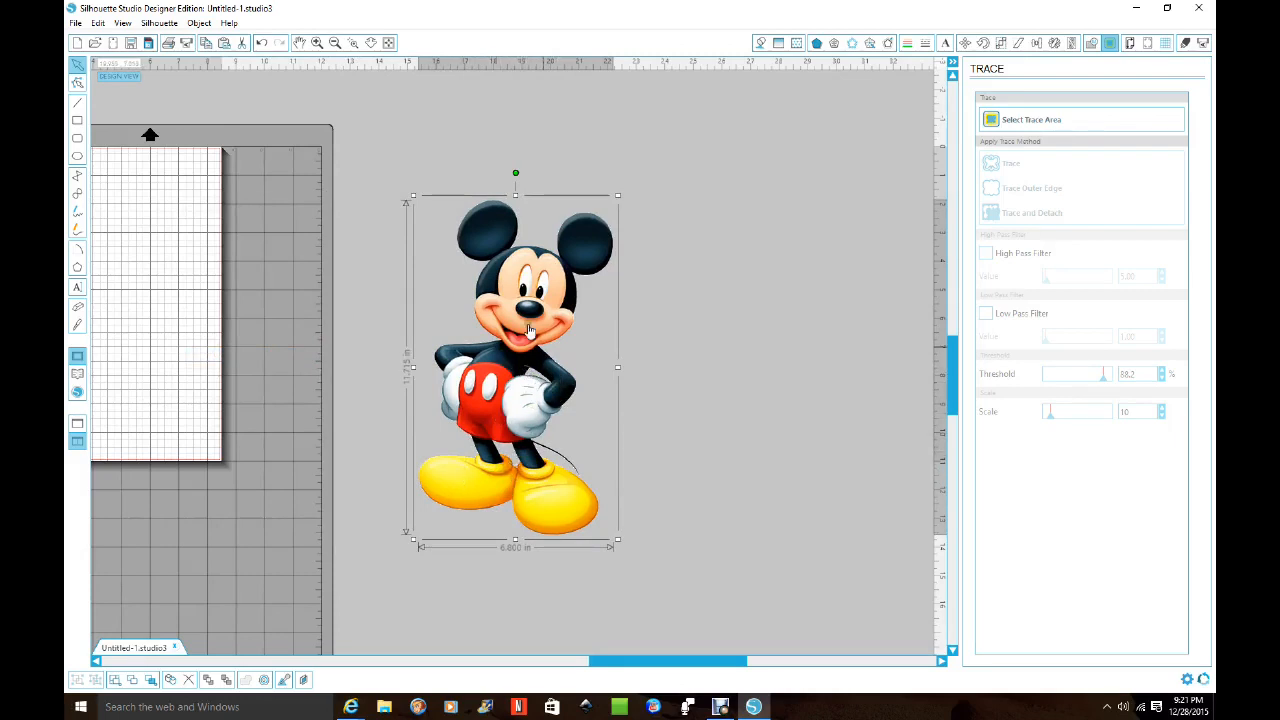
{"action": "left_click_drag", "start_coordinate": [527, 392], "coordinate": [441, 392]}
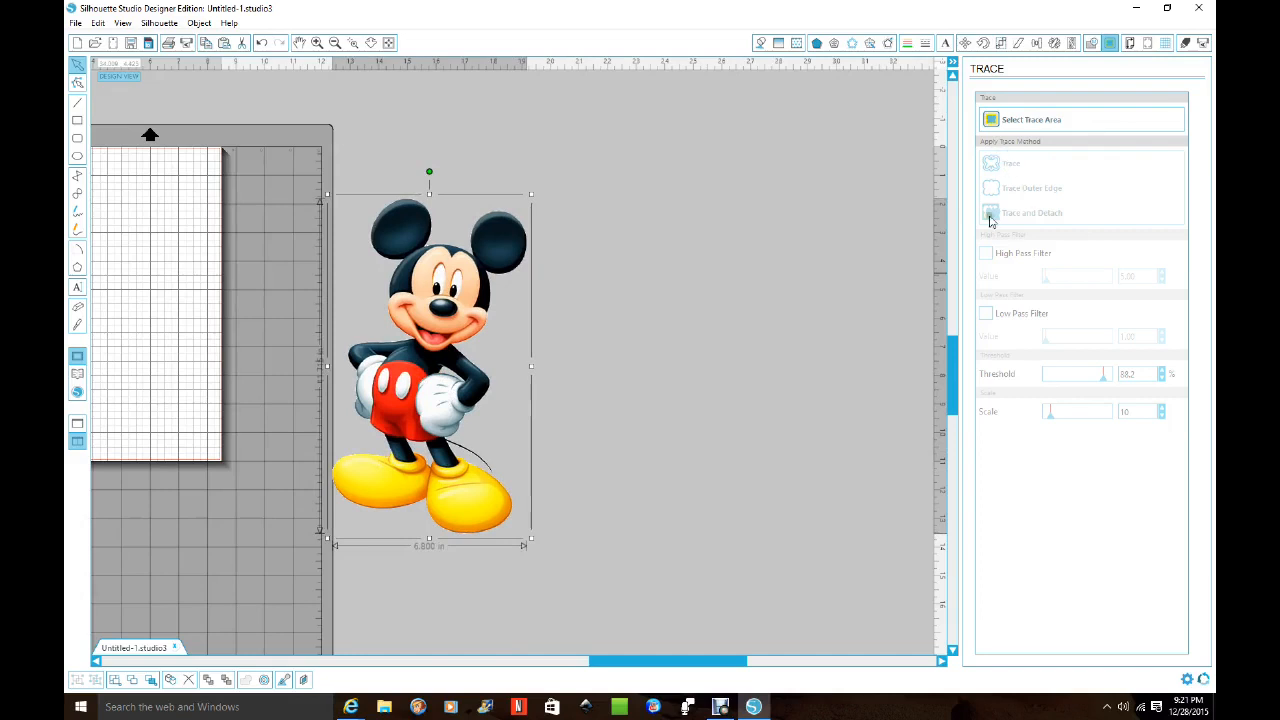
{"action": "left_click_drag", "start_coordinate": [433, 373], "coordinate": [214, 344]}
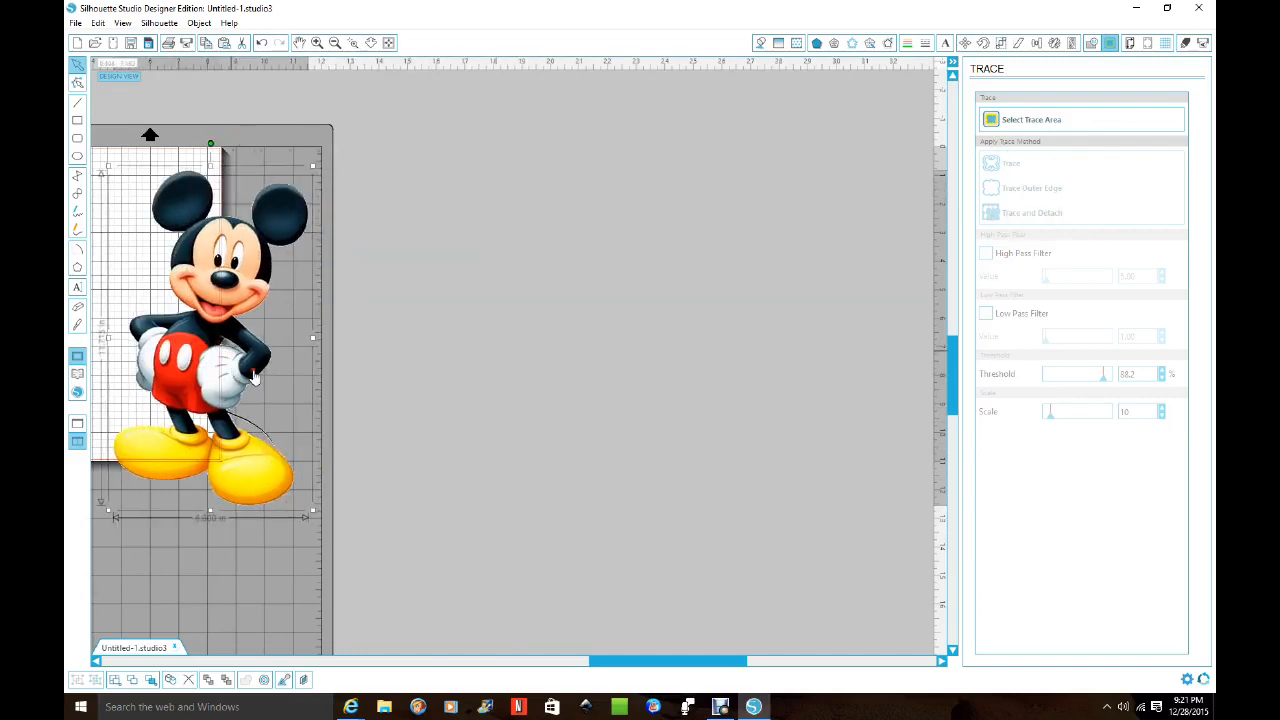
{"action": "left_click_drag", "start_coordinate": [640, 668], "coordinate": [525, 668]}
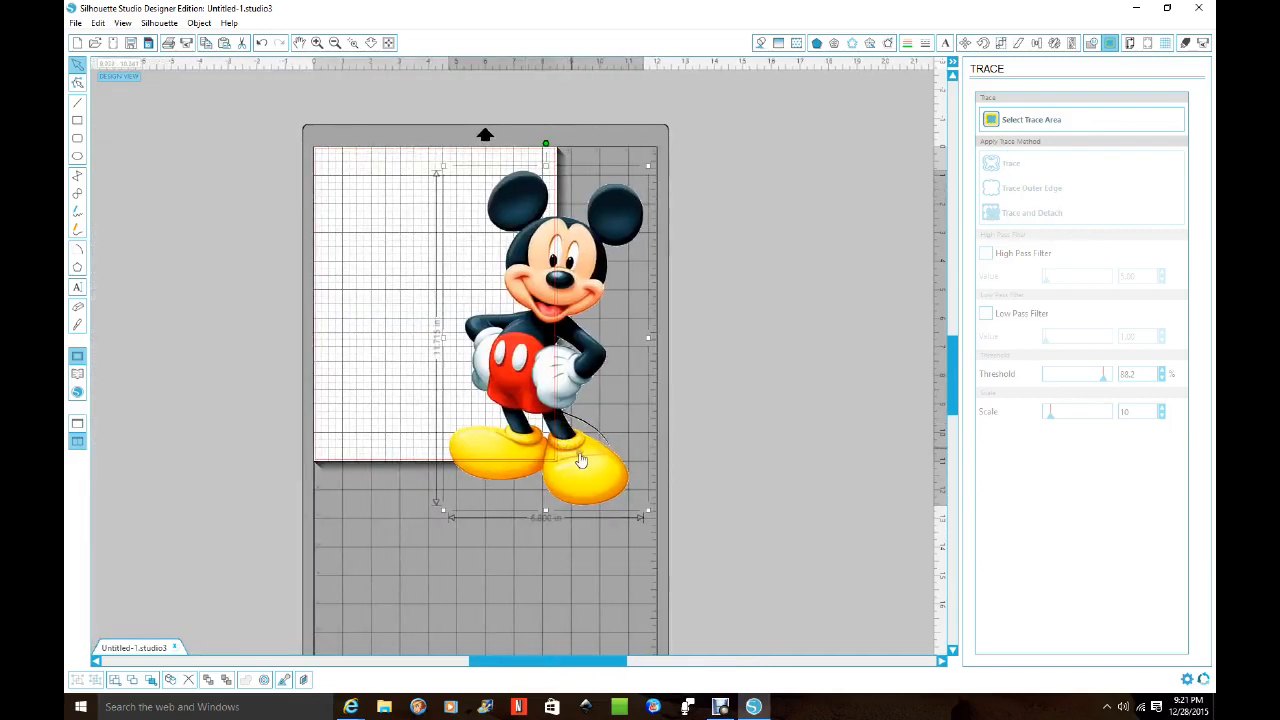
{"action": "left_click_drag", "start_coordinate": [600, 470], "coordinate": [738, 484]}
{"action": "left_click_drag", "start_coordinate": [563, 661], "coordinate": [645, 661]}
{"action": "left_click_drag", "start_coordinate": [560, 485], "coordinate": [689, 512]}
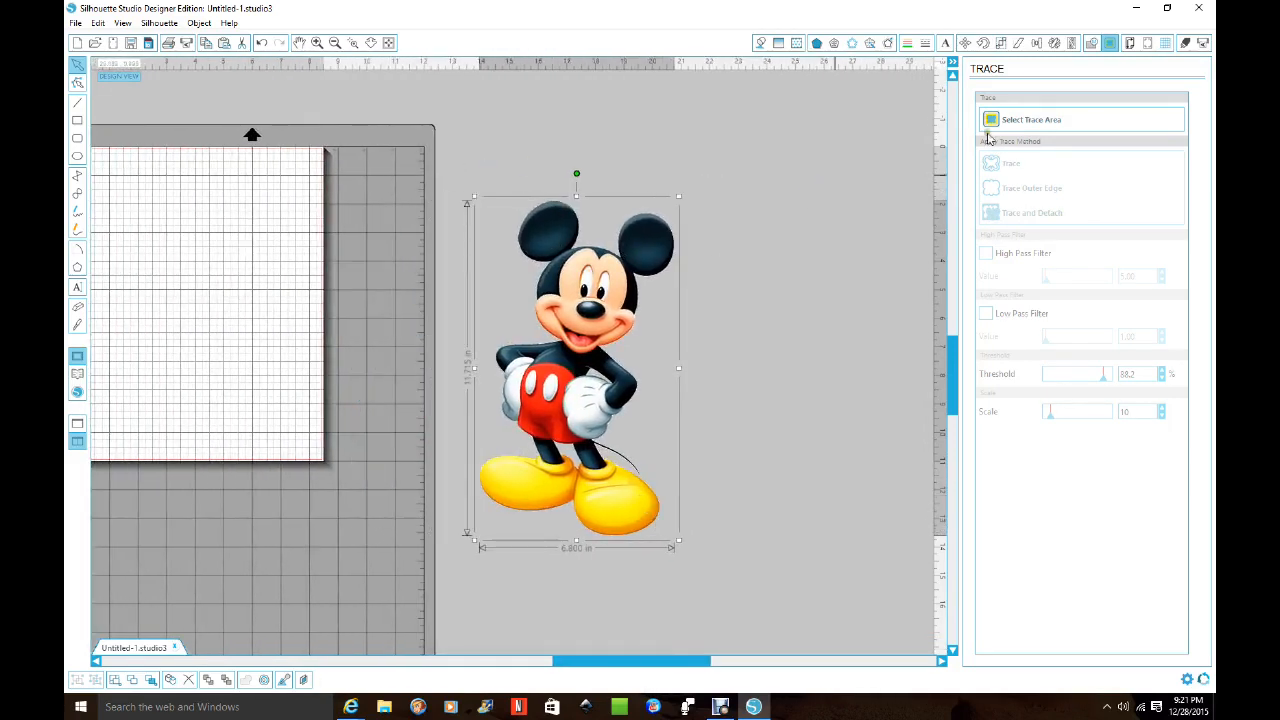
Apply a round offset of 0.050 in around the Mickey picture
{"action": "left_click", "coordinate": [888, 46]}
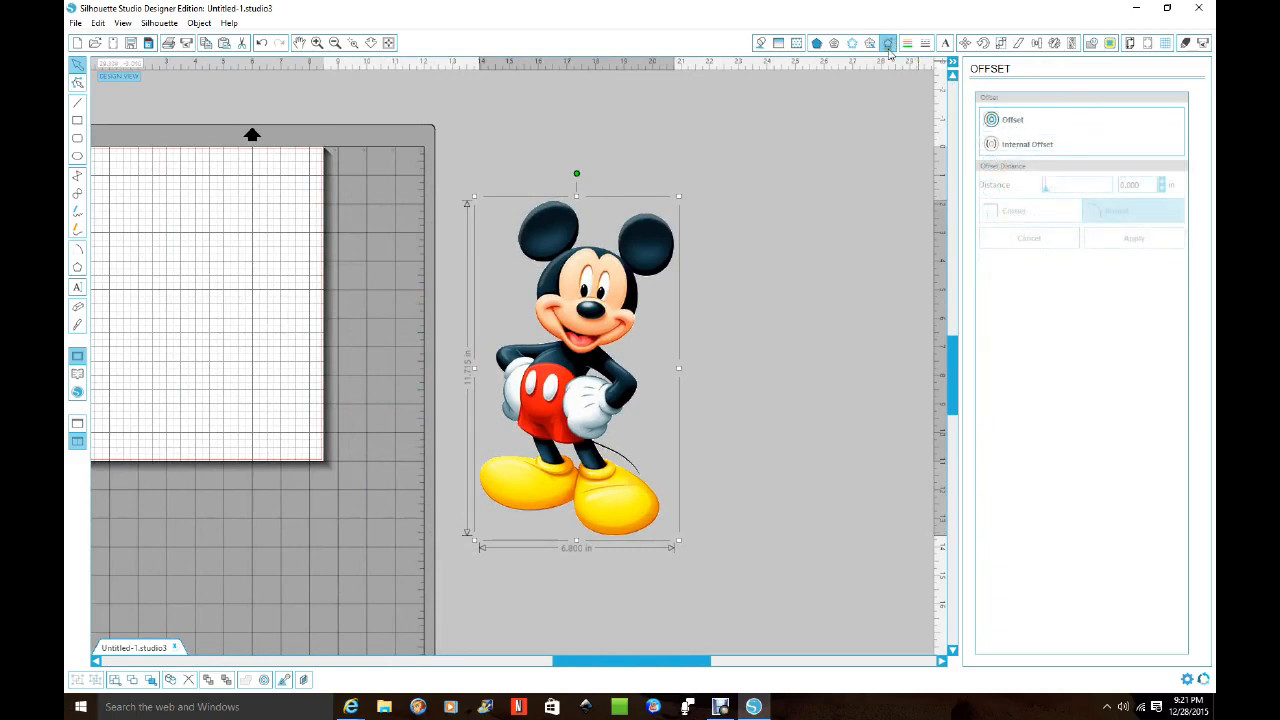
{"action": "left_click", "coordinate": [1012, 120]}
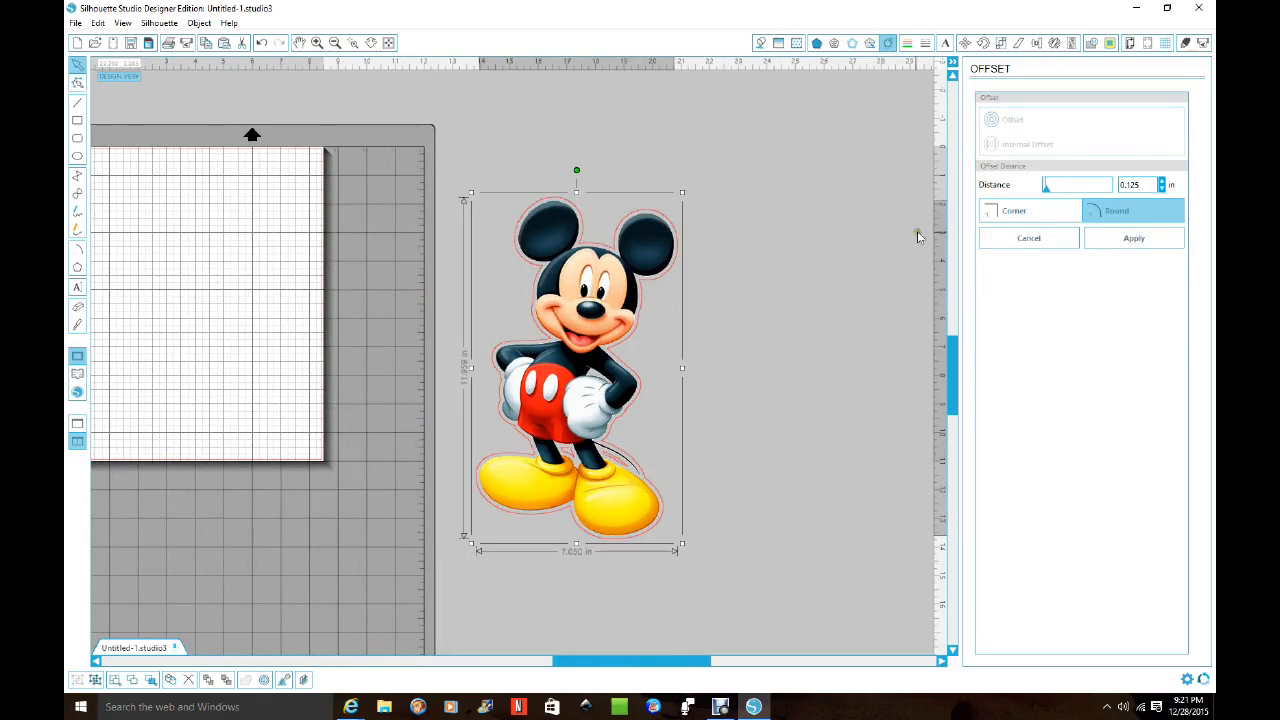
{"action": "double_click", "coordinate": [1140, 185]}
{"action": "key", "text": "Return"}
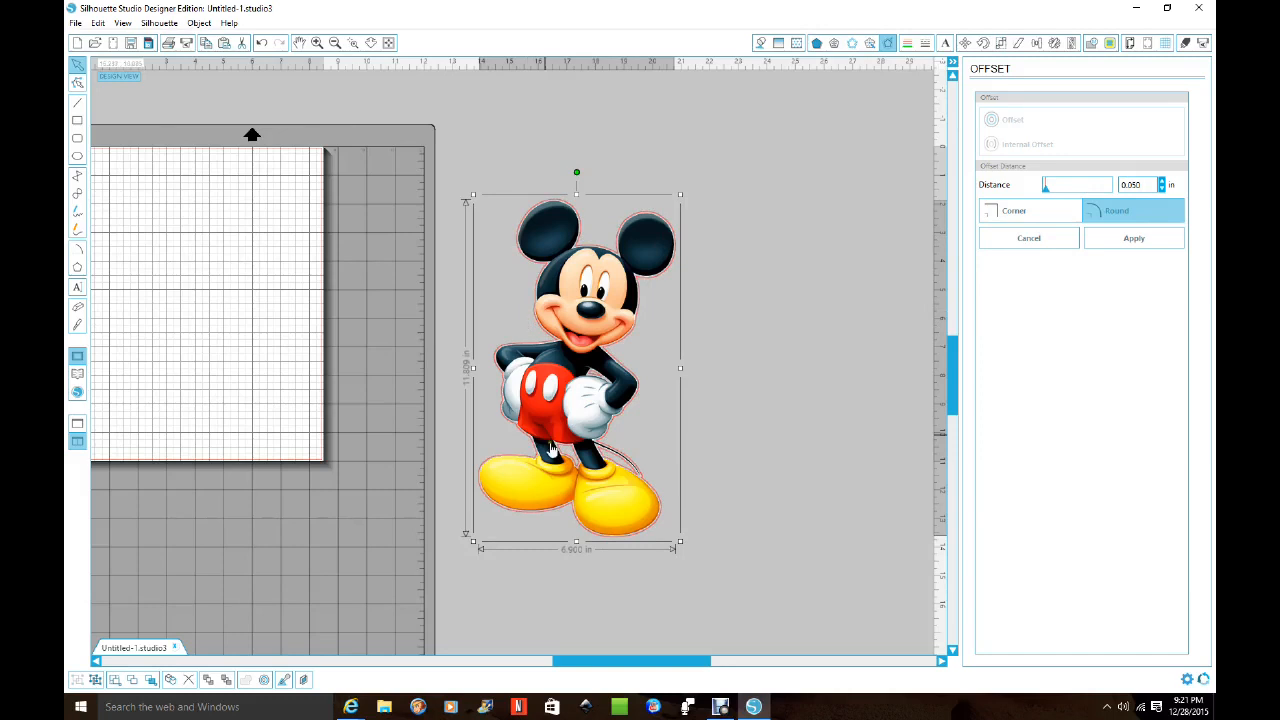
{"action": "left_click", "coordinate": [1134, 238]}
Give the offset shape a white fill and a white line color
{"action": "left_click", "coordinate": [760, 42]}
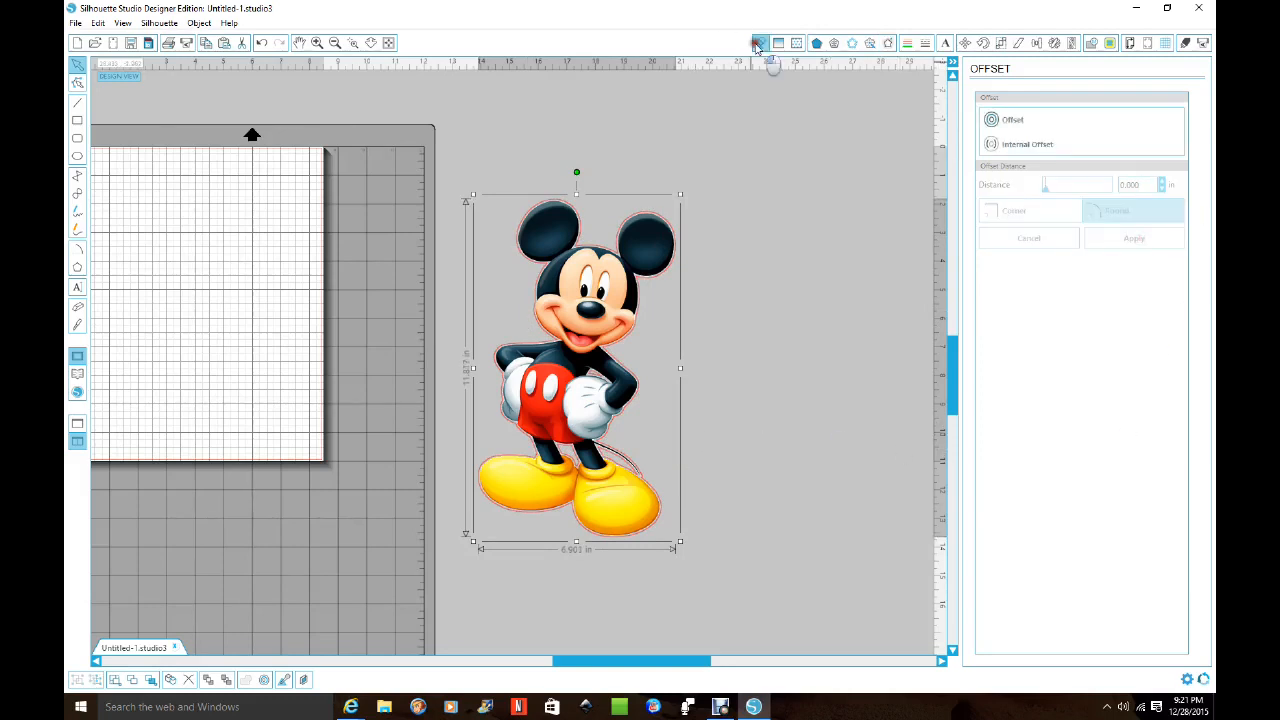
{"action": "left_click", "coordinate": [990, 123]}
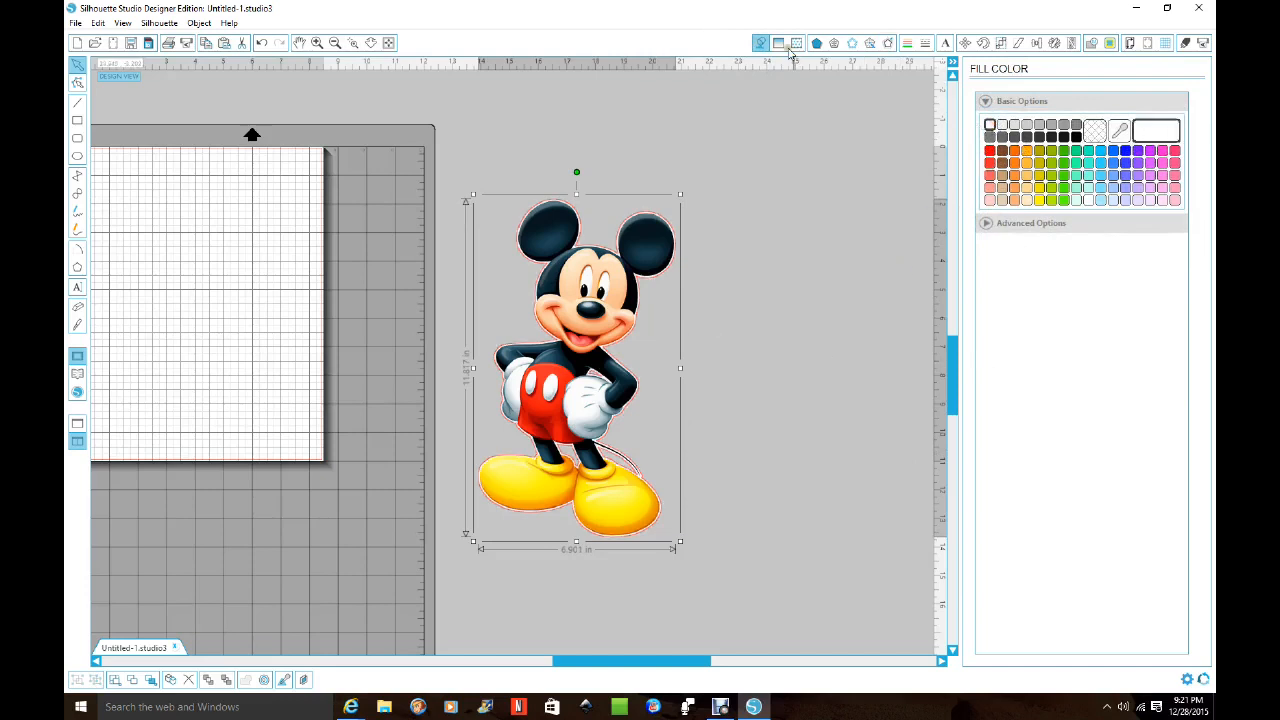
{"action": "left_click", "coordinate": [906, 44]}
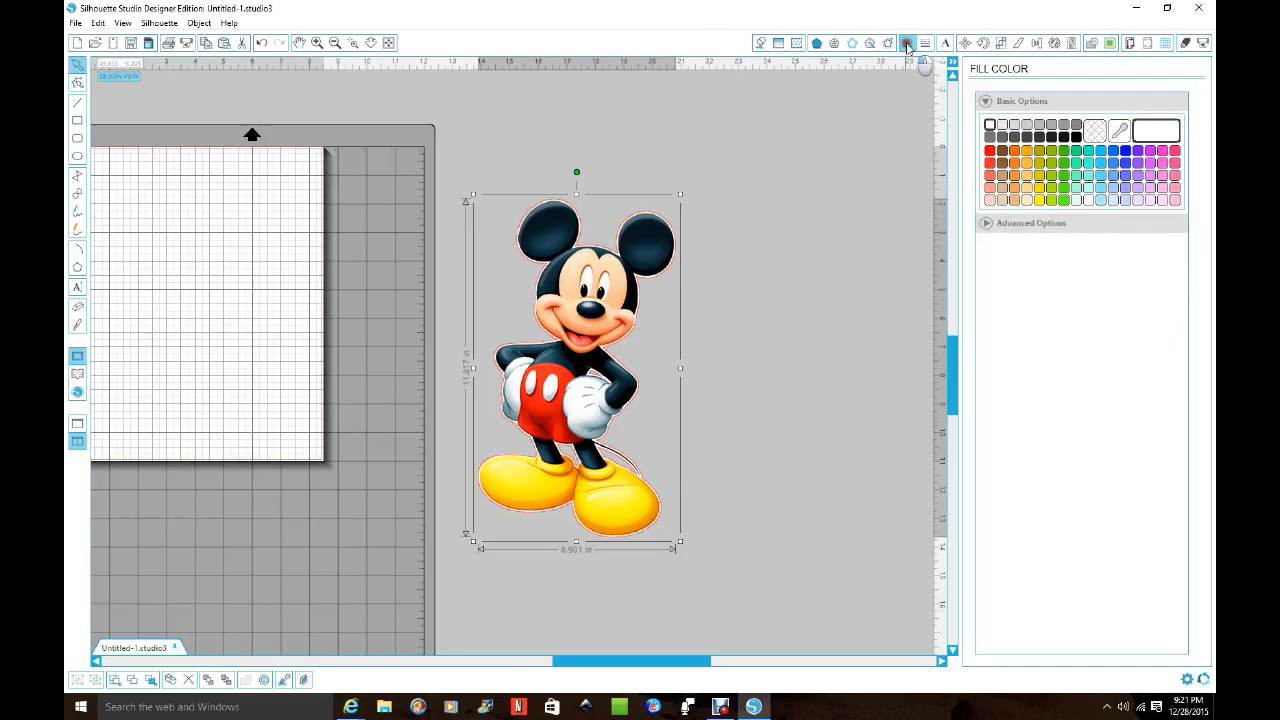
{"action": "left_click", "coordinate": [990, 124]}
{"action": "left_click", "coordinate": [785, 365]}
Group the Mickey picture with its white offset and move the group onto the page
{"action": "left_click_drag", "start_coordinate": [493, 132], "coordinate": [806, 626]}
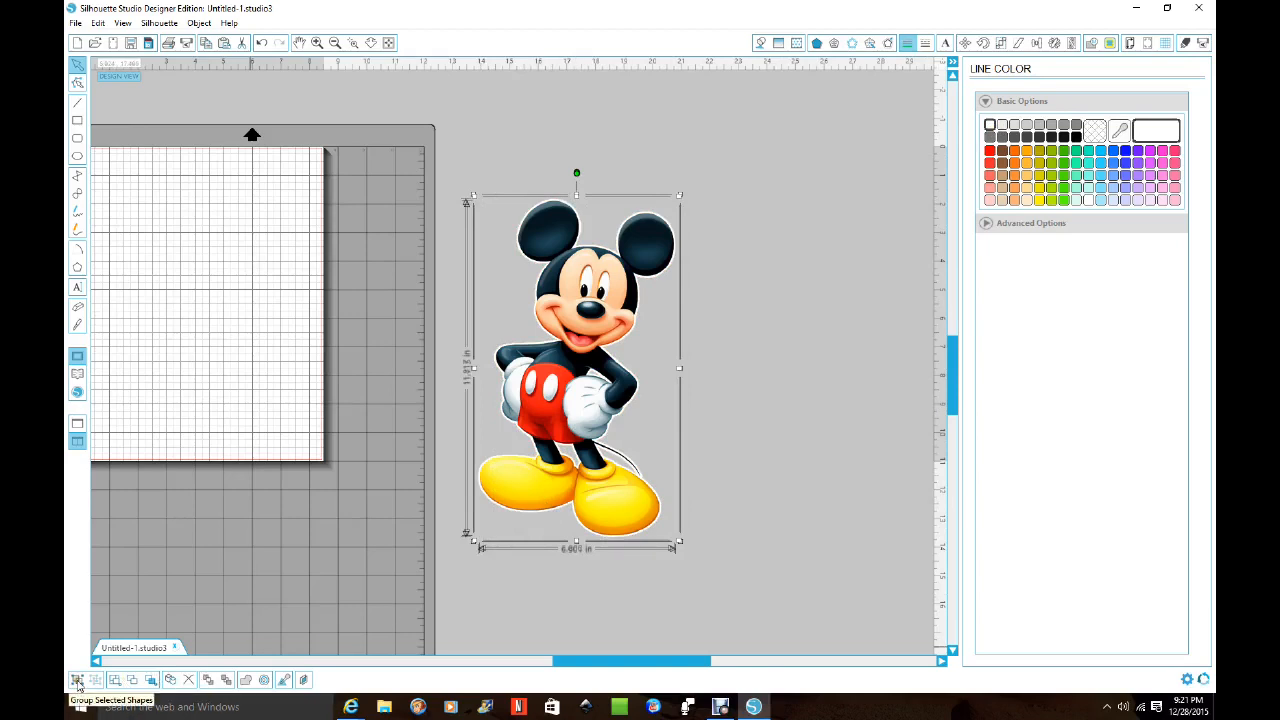
{"action": "left_click_drag", "start_coordinate": [585, 476], "coordinate": [691, 477]}
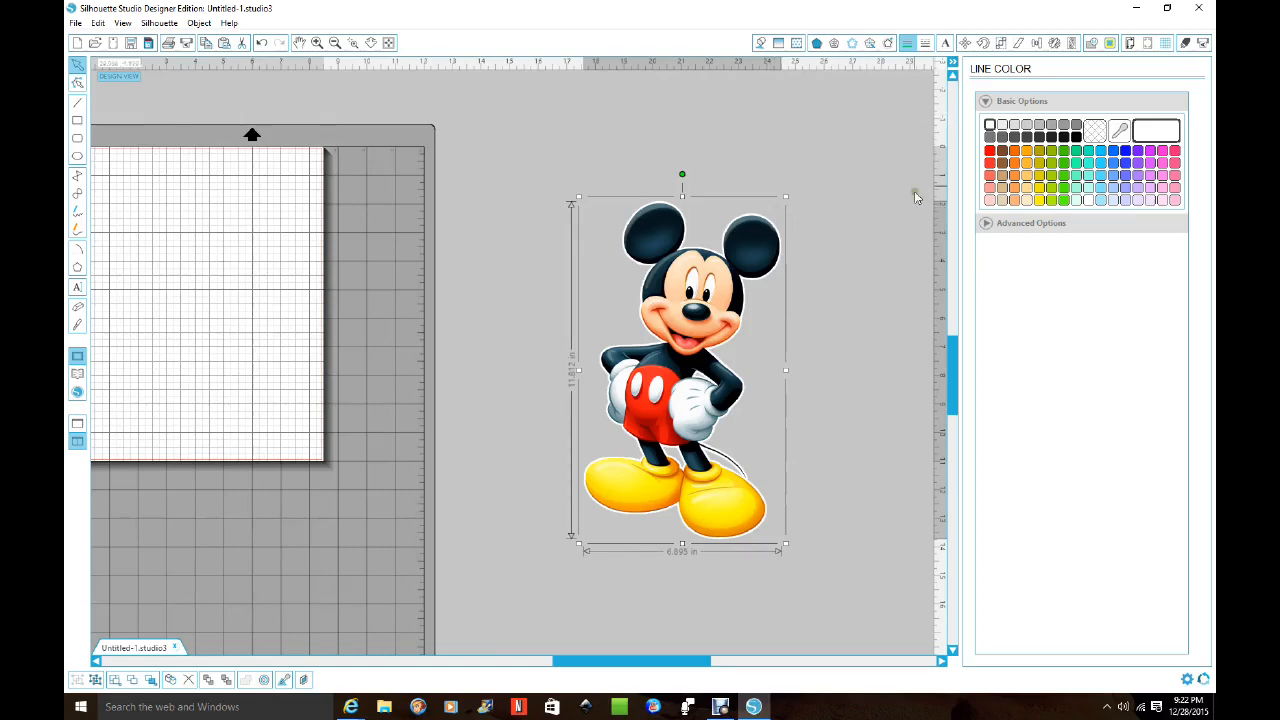
{"action": "left_click_drag", "start_coordinate": [703, 338], "coordinate": [183, 277]}
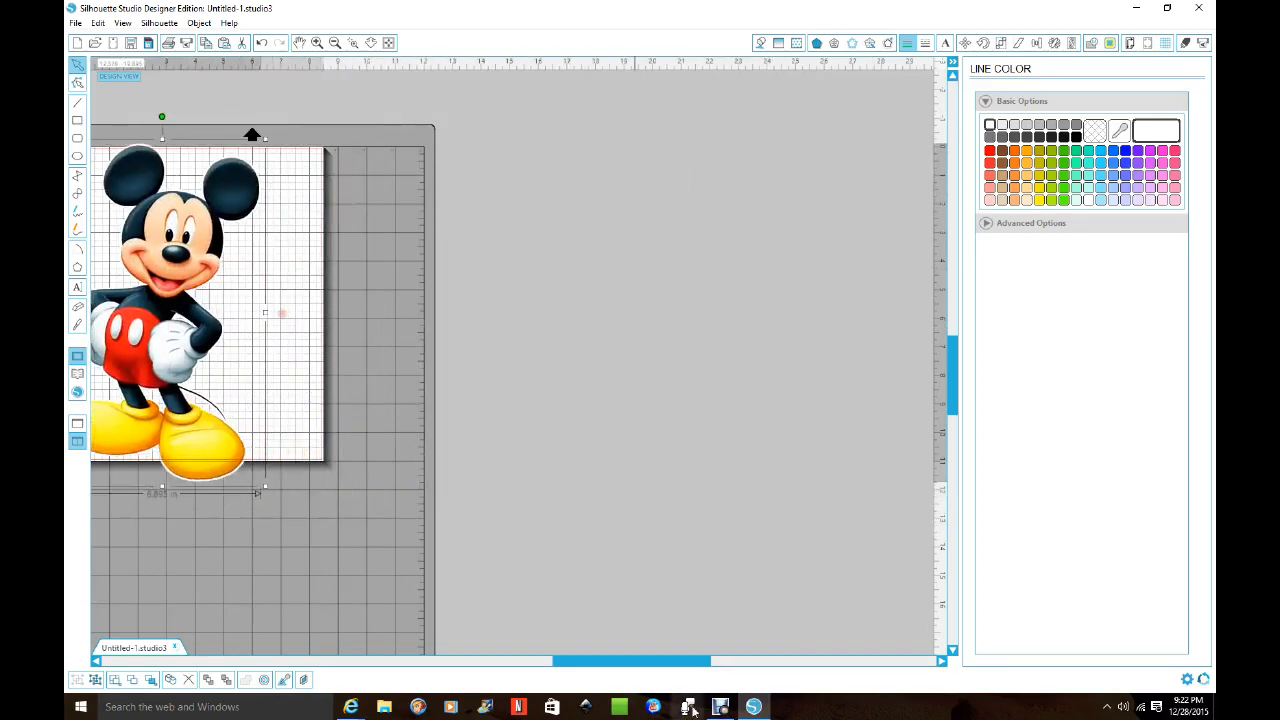
Set the white-bordered Mickey beside the plain copy off the mat to compare them, and place it back on the page
{"action": "left_click_drag", "start_coordinate": [670, 662], "coordinate": [568, 672]}
{"action": "left_click_drag", "start_coordinate": [461, 410], "coordinate": [513, 470]}
{"action": "left_click_drag", "start_coordinate": [545, 513], "coordinate": [232, 532]}
{"action": "left_click_drag", "start_coordinate": [510, 668], "coordinate": [453, 668]}
{"action": "left_click", "coordinate": [192, 387]}
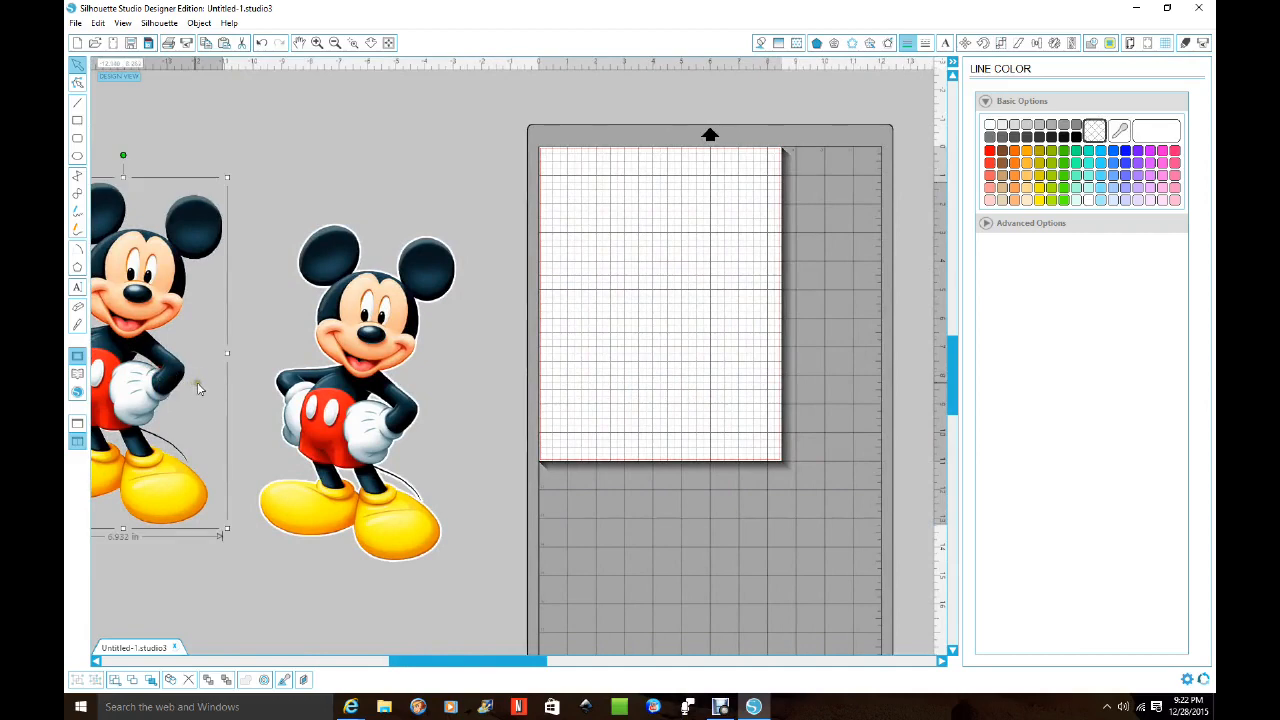
{"action": "left_click_drag", "start_coordinate": [342, 412], "coordinate": [633, 350]}
{"action": "left_click_drag", "start_coordinate": [430, 663], "coordinate": [534, 663]}
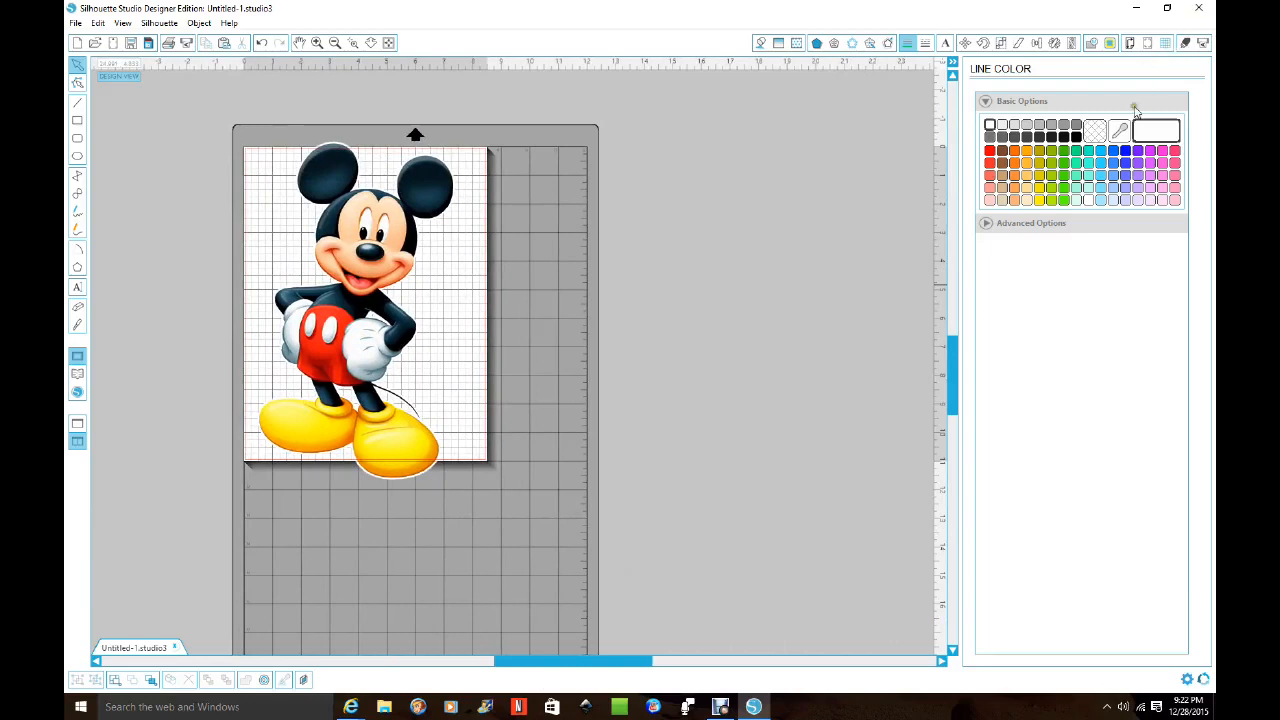
Set the design page size to 12 in wide and 24 in high
{"action": "left_click", "coordinate": [1129, 43]}
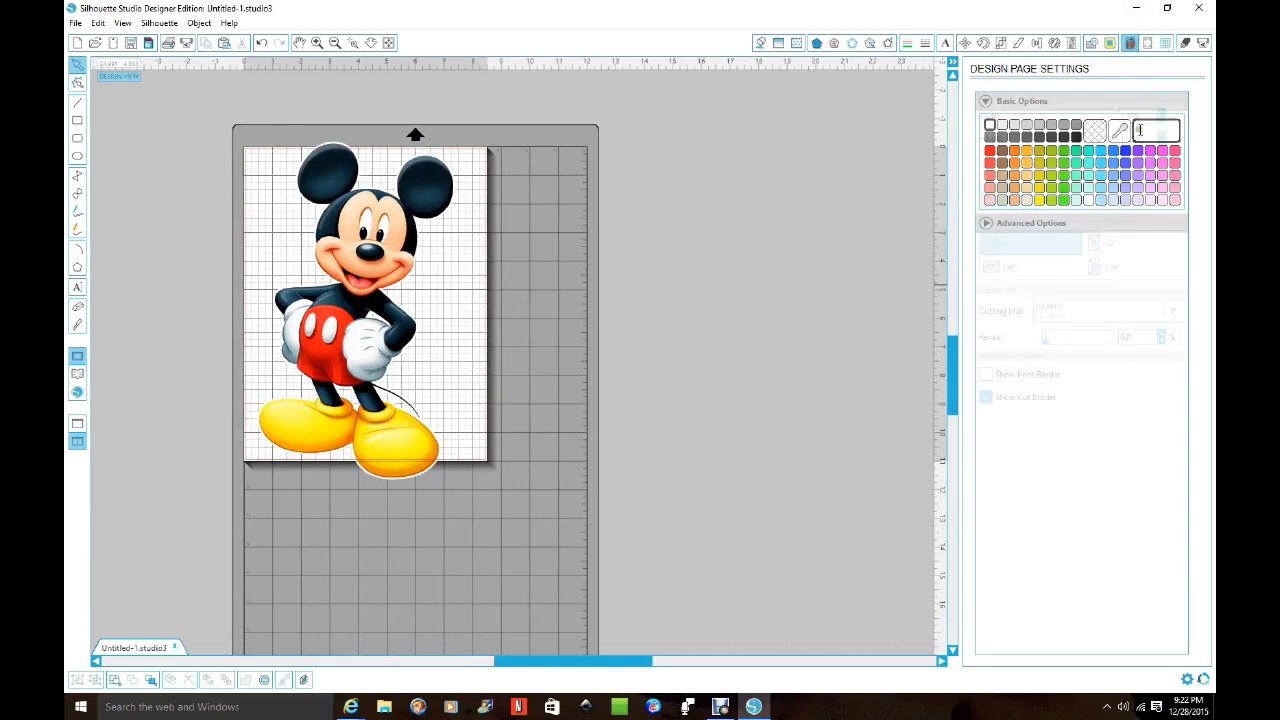
{"action": "type", "text": "12"}
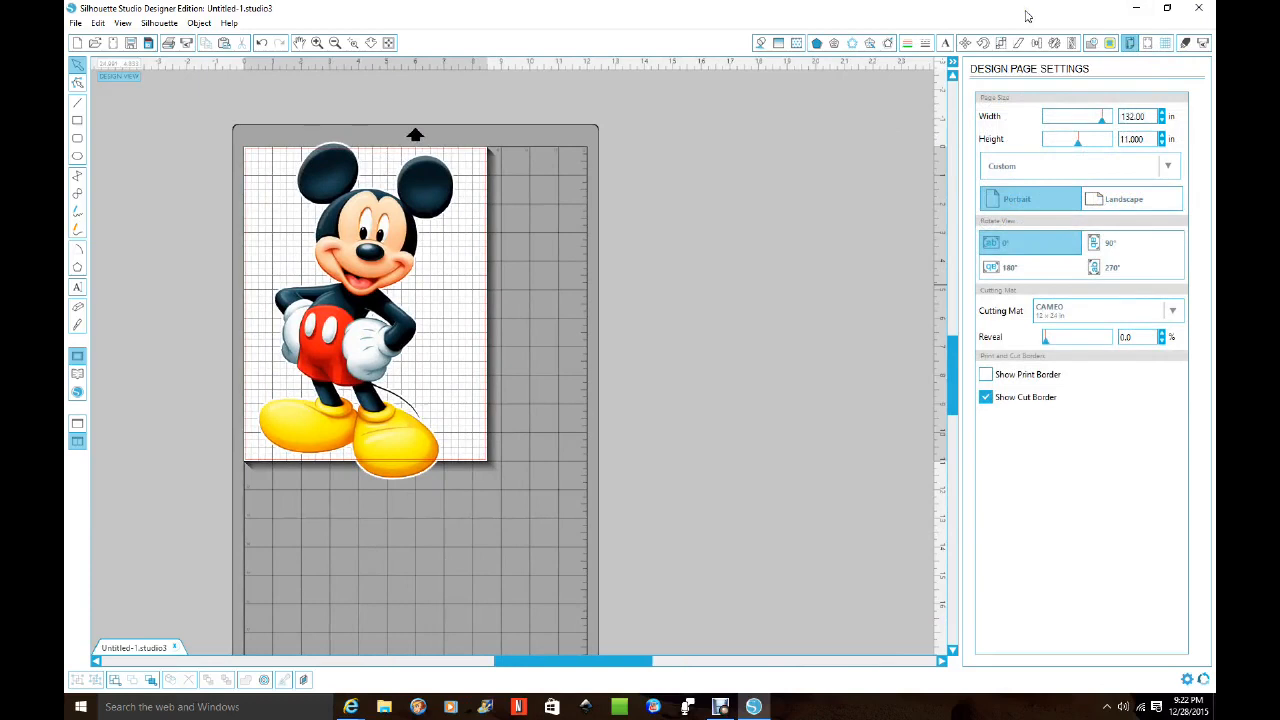
{"action": "key", "text": "Return"}
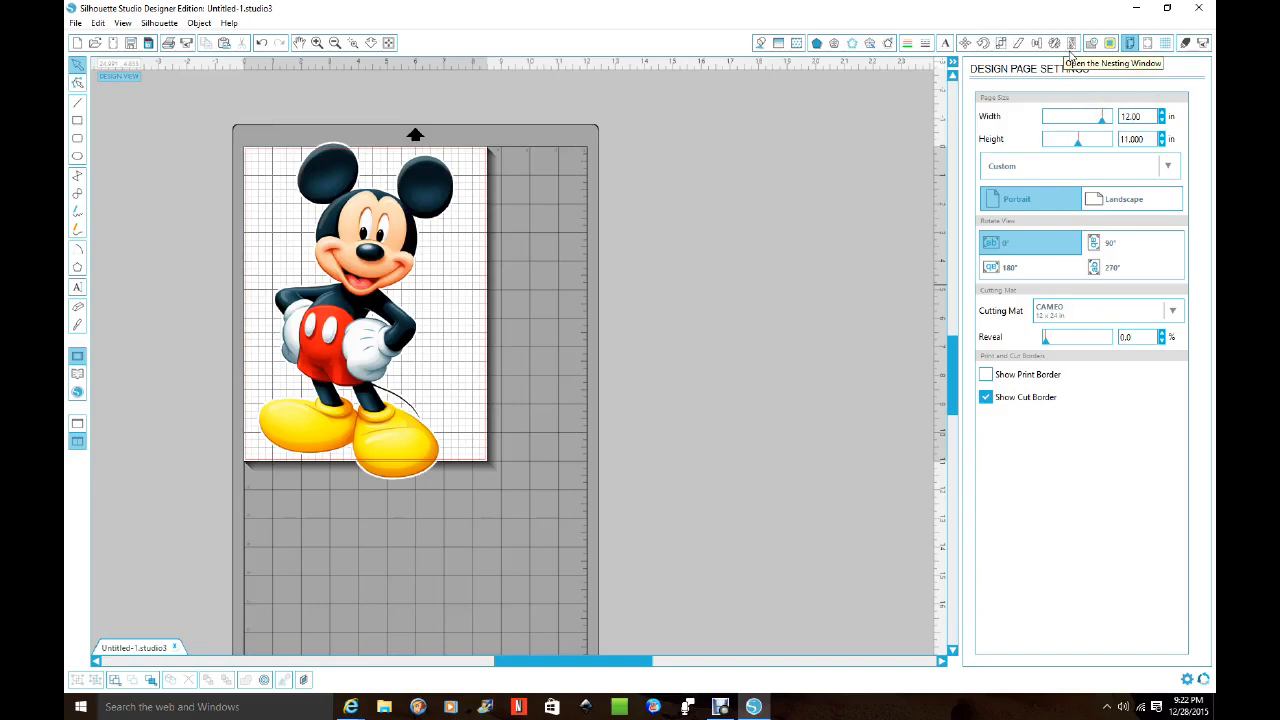
{"action": "left_click", "coordinate": [1140, 139]}
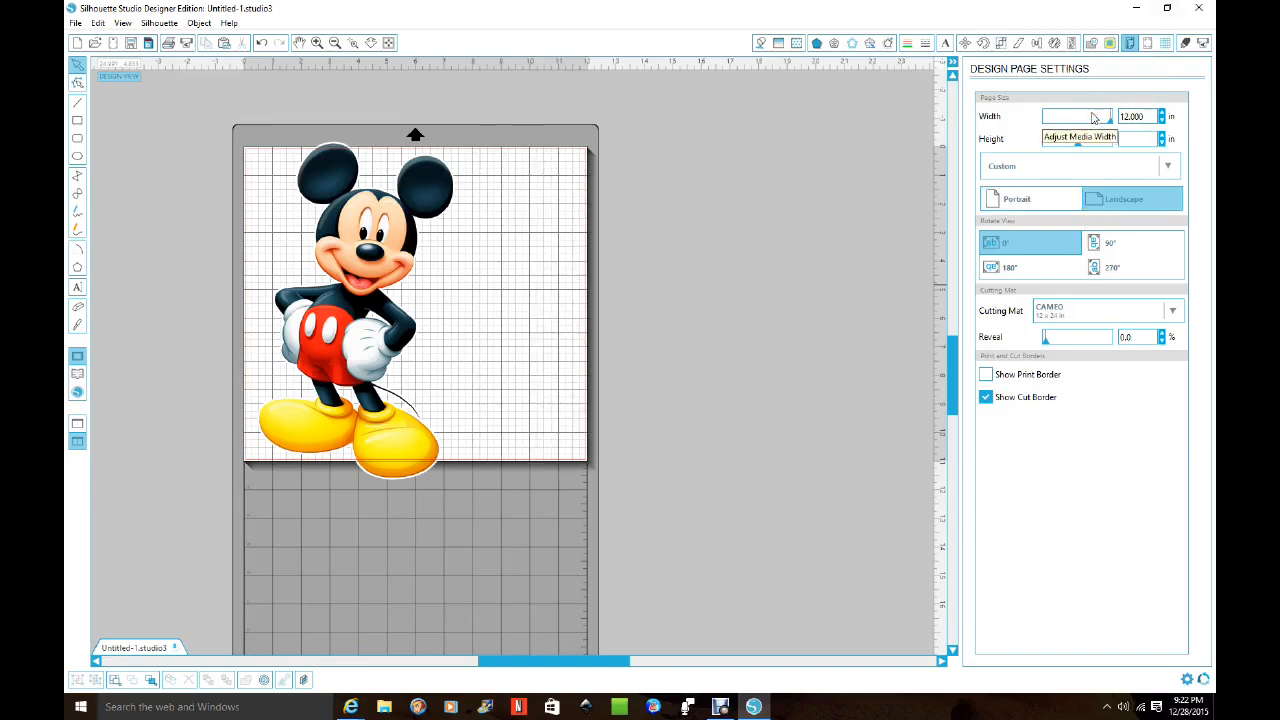
{"action": "type", "text": "24.00"}
{"action": "key", "text": "Return"}
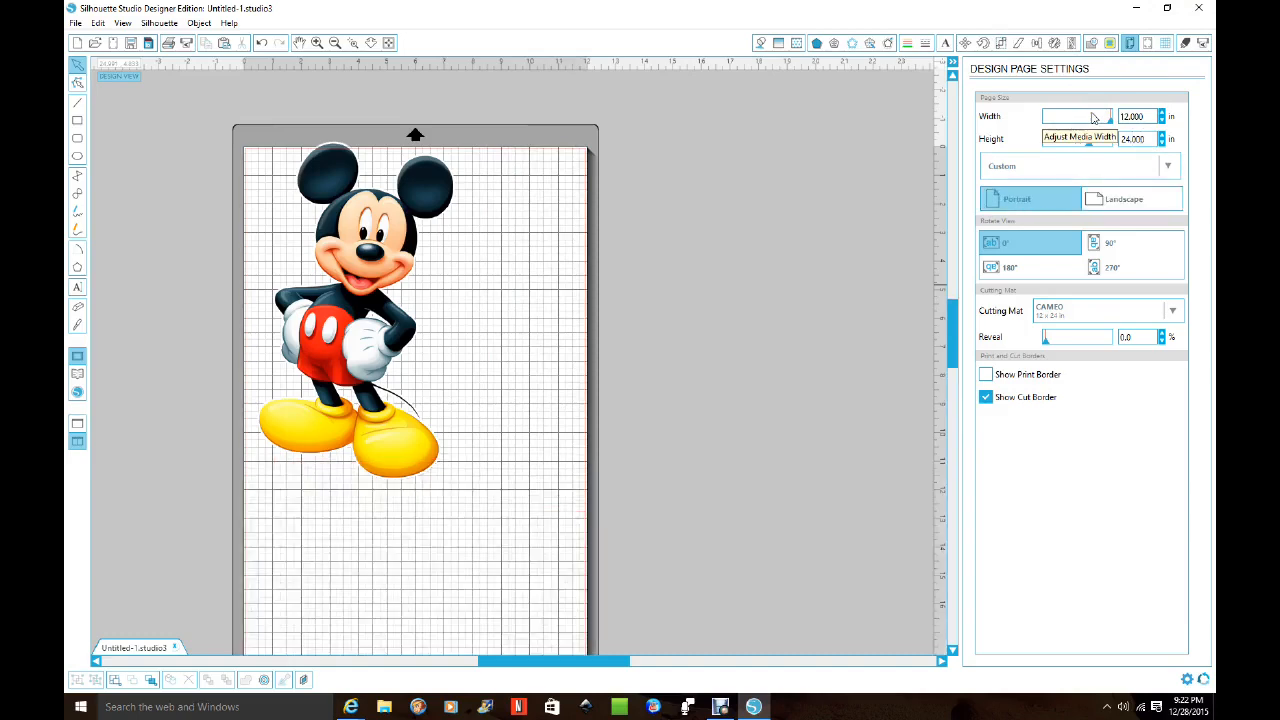
Nudge the grouped Mickey lower on the page and enlarge it proportionally to about 12.9 in wide
{"action": "scroll", "coordinate": [691, 303], "scroll_direction": "down", "scroll_amount": 2}
{"action": "left_click_drag", "start_coordinate": [391, 369], "coordinate": [410, 397]}
{"action": "left_click", "coordinate": [466, 458]}
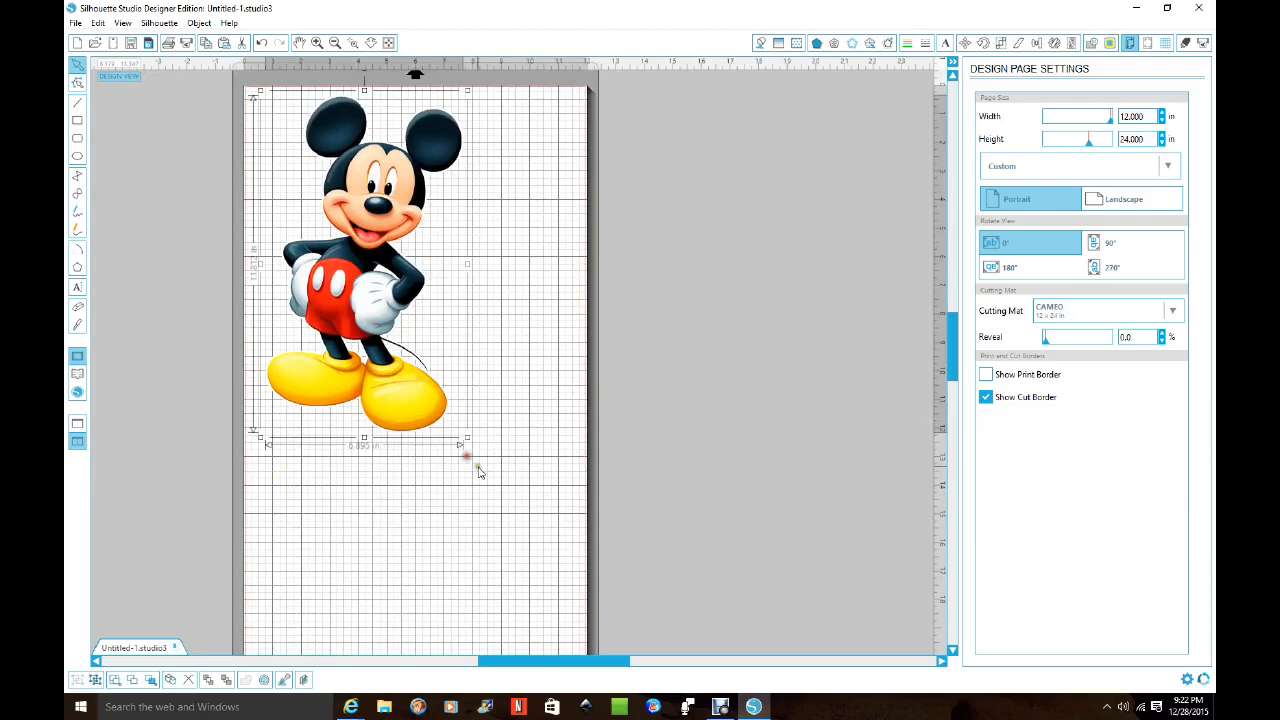
{"action": "left_click_drag", "start_coordinate": [468, 437], "coordinate": [616, 510]}
{"action": "left_click_drag", "start_coordinate": [521, 590], "coordinate": [523, 620]}
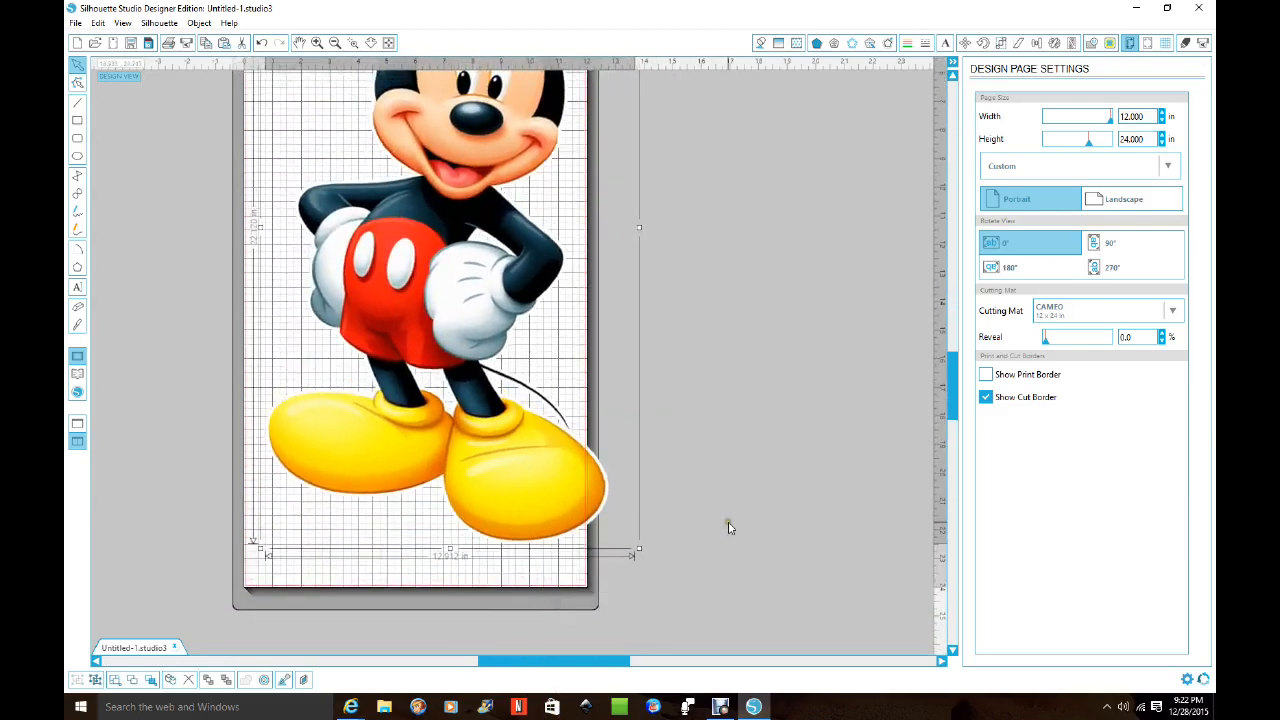
Shift the enlarged Mickey against the page's left edge and examine how it fits from ears to shoes
{"action": "scroll", "coordinate": [737, 514], "scroll_direction": "up", "scroll_amount": 3}
{"action": "scroll", "coordinate": [748, 400], "scroll_direction": "up", "scroll_amount": 2}
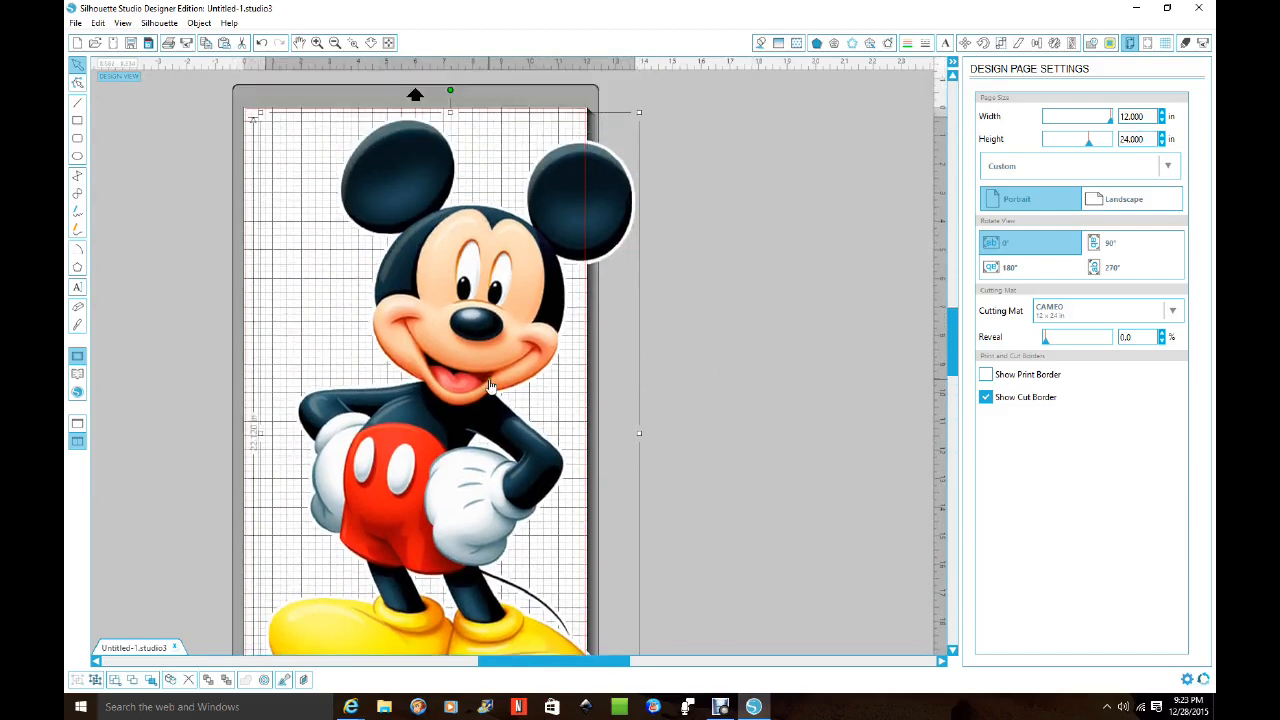
{"action": "left_click_drag", "start_coordinate": [490, 400], "coordinate": [474, 389]}
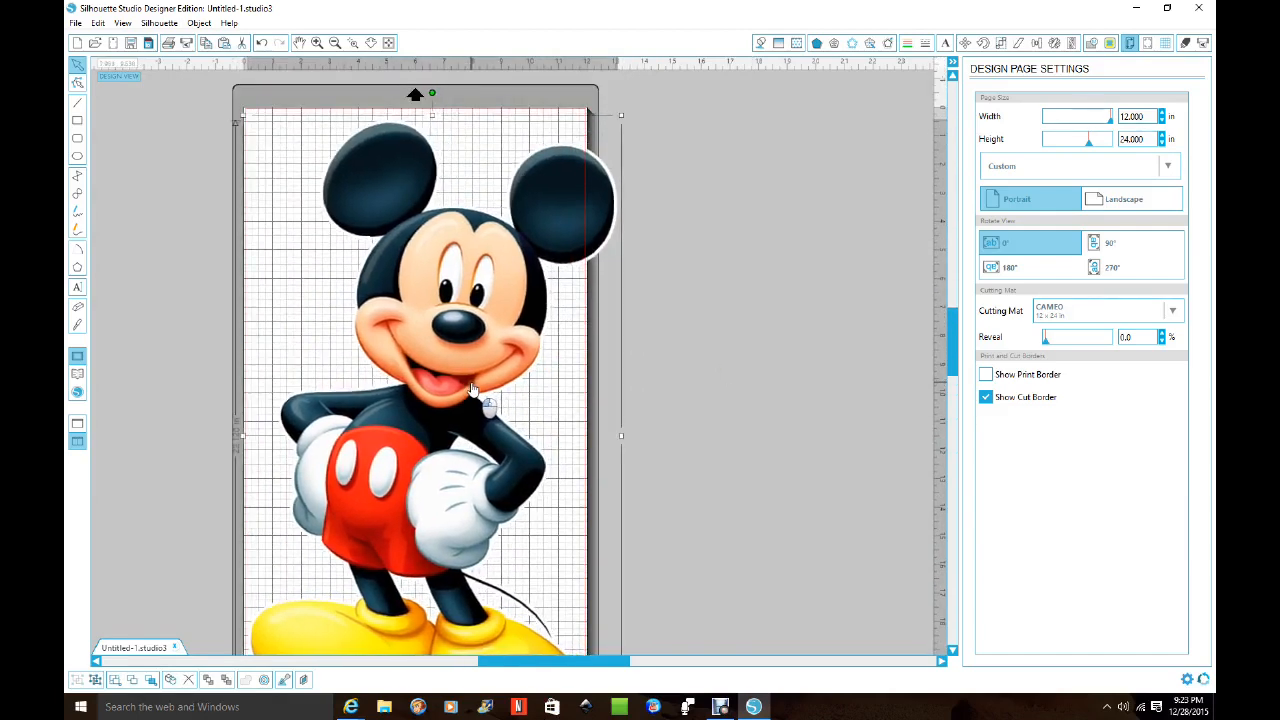
{"action": "scroll", "coordinate": [726, 272], "scroll_direction": "down", "scroll_amount": 2}
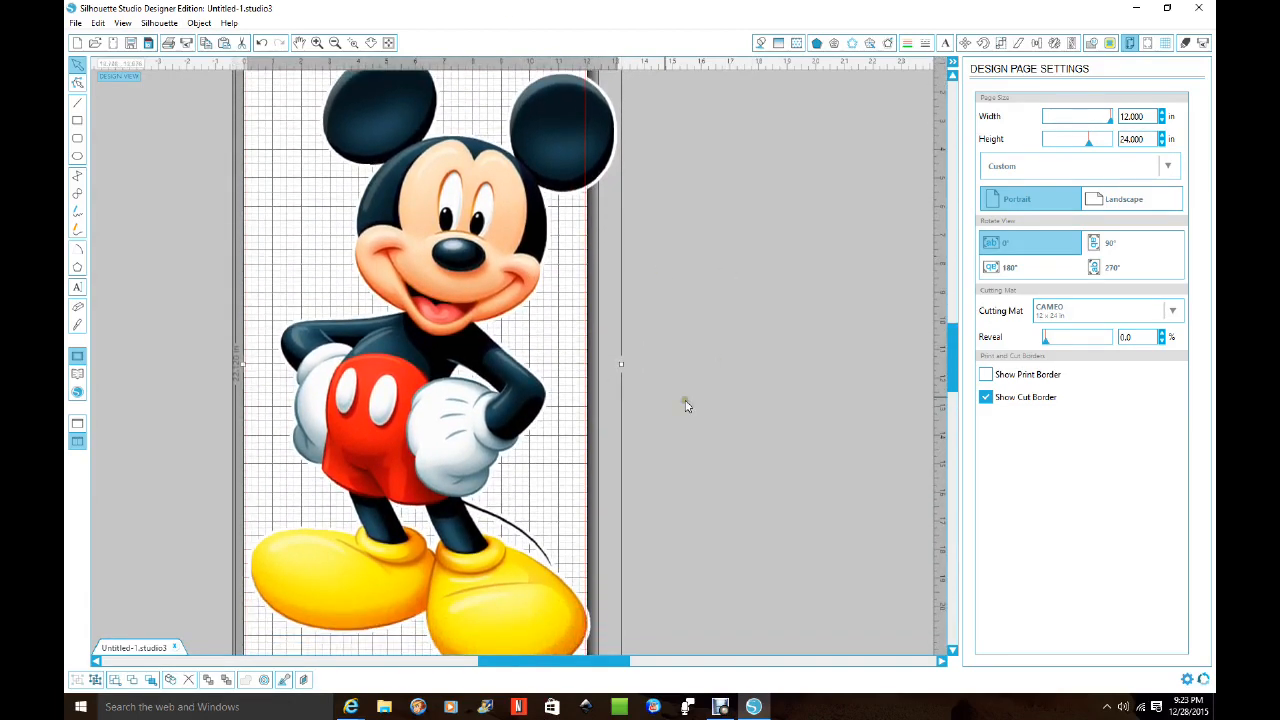
{"action": "scroll", "coordinate": [703, 401], "scroll_direction": "down", "scroll_amount": 1}
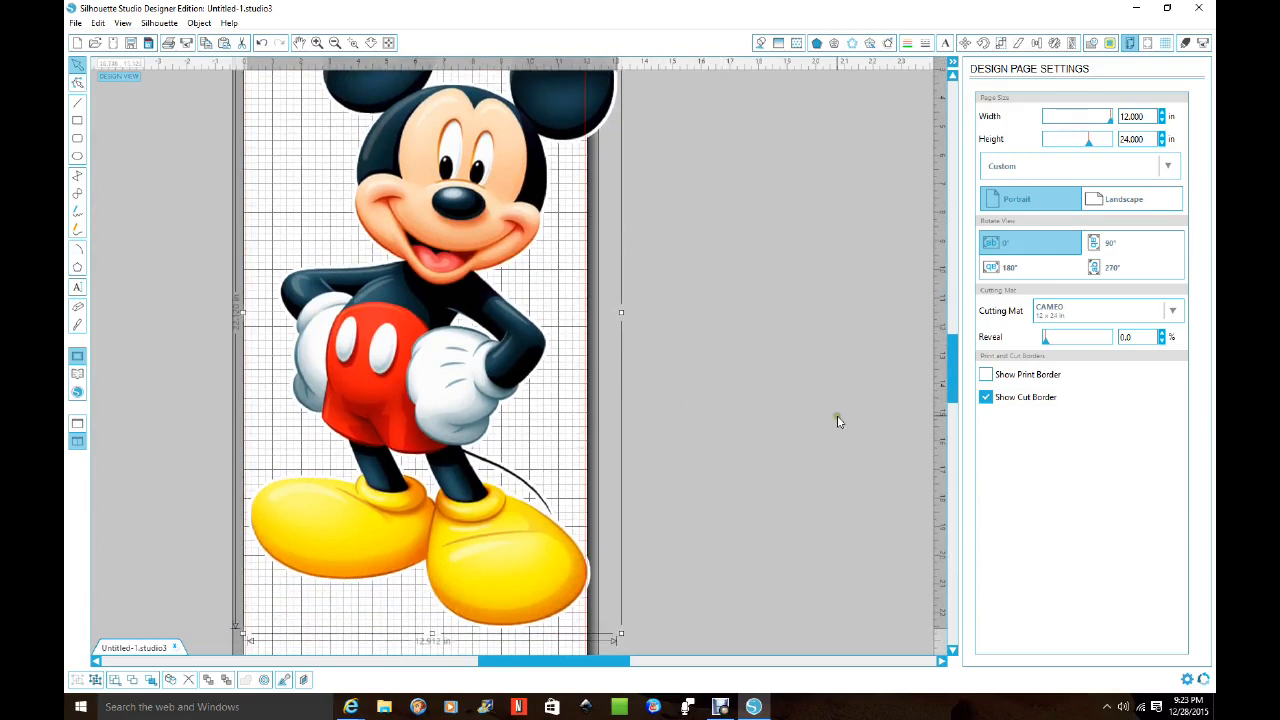
{"action": "scroll", "coordinate": [838, 421], "scroll_direction": "up", "scroll_amount": 2}
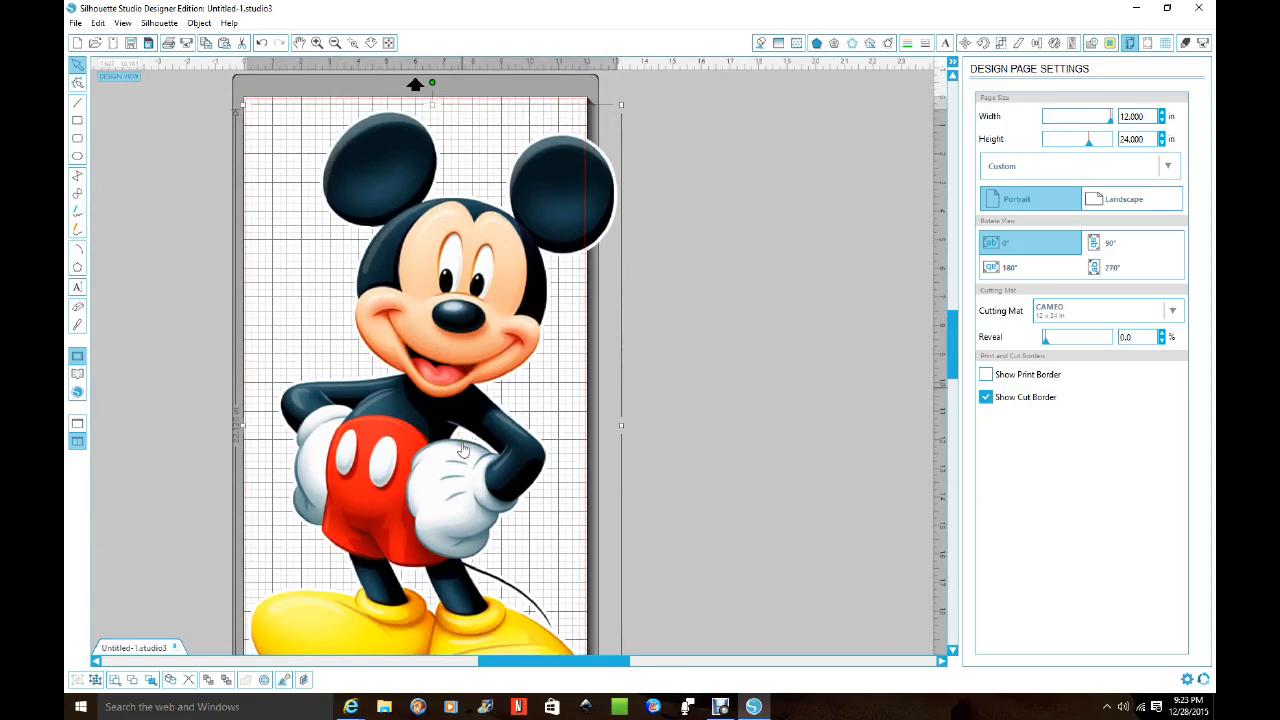
{"action": "scroll", "coordinate": [705, 460], "scroll_direction": "up", "scroll_amount": 1}
{"action": "scroll", "coordinate": [705, 460], "scroll_direction": "down", "scroll_amount": 2}
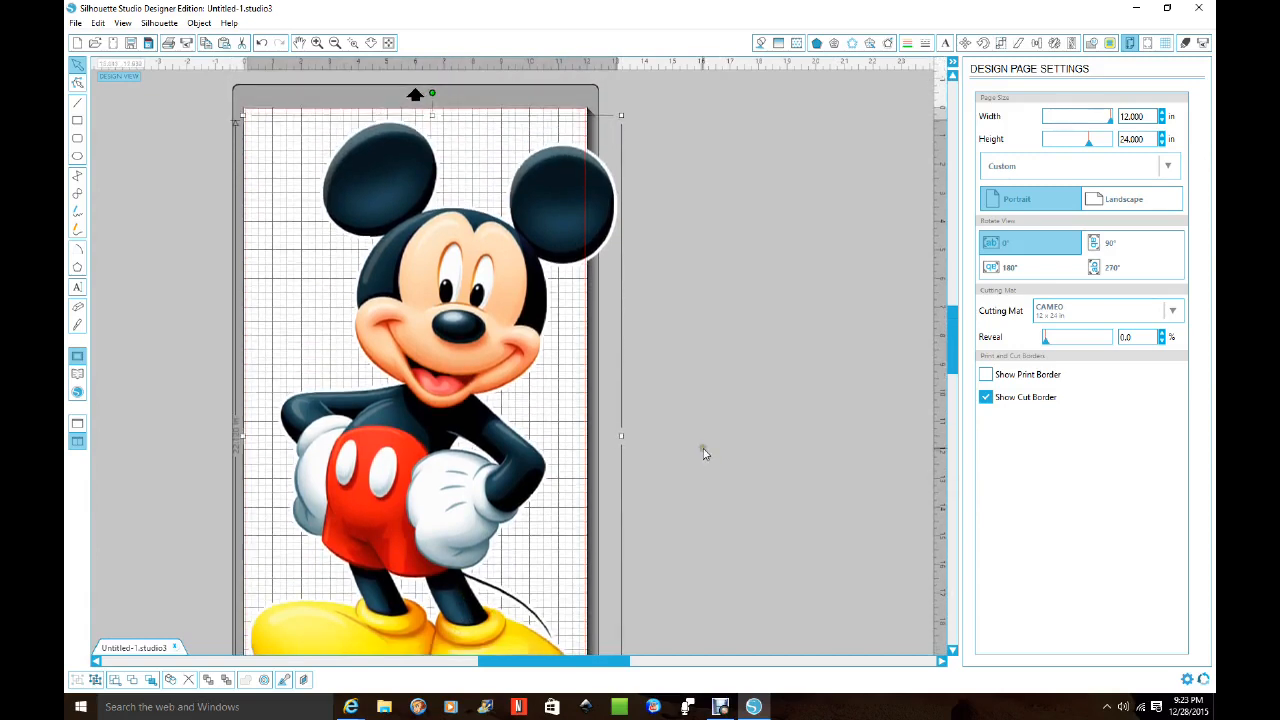
Slice Mickey vertically down the middle with the straight Knife tool, from above the head to below the shoes
{"action": "scroll", "coordinate": [700, 450], "scroll_direction": "up", "scroll_amount": 1}
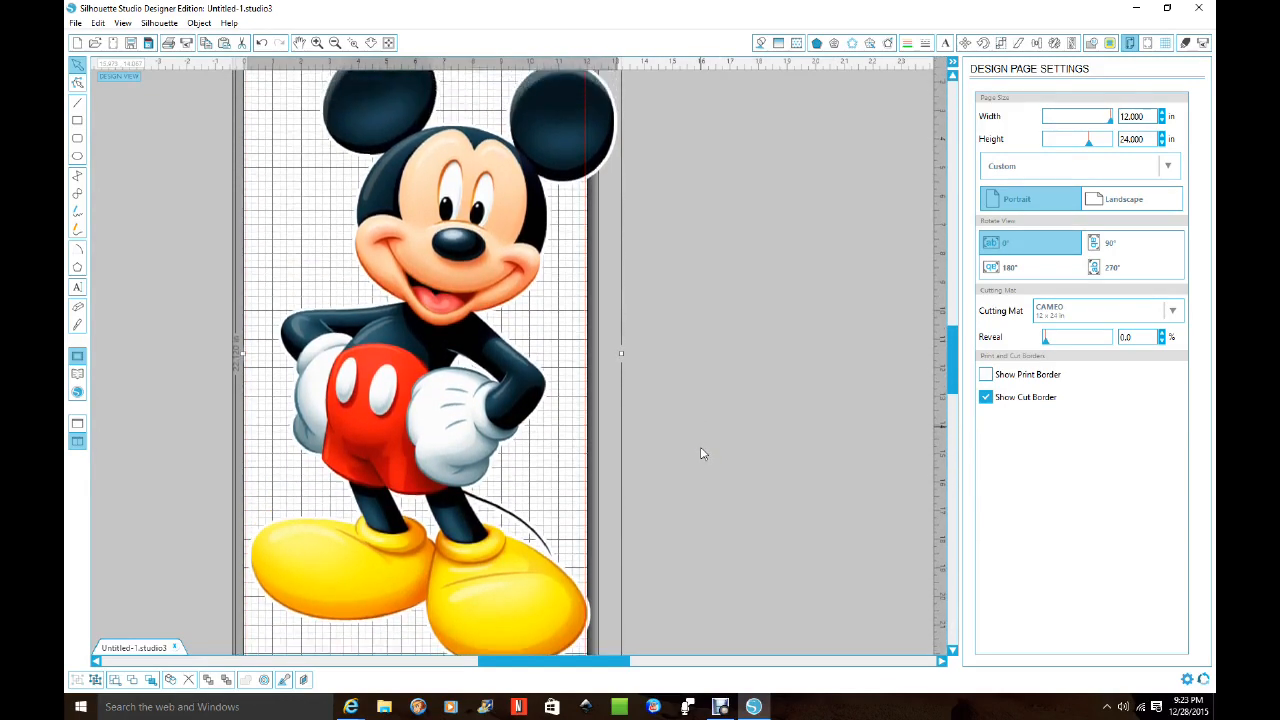
{"action": "scroll", "coordinate": [646, 323], "scroll_direction": "up", "scroll_amount": 1}
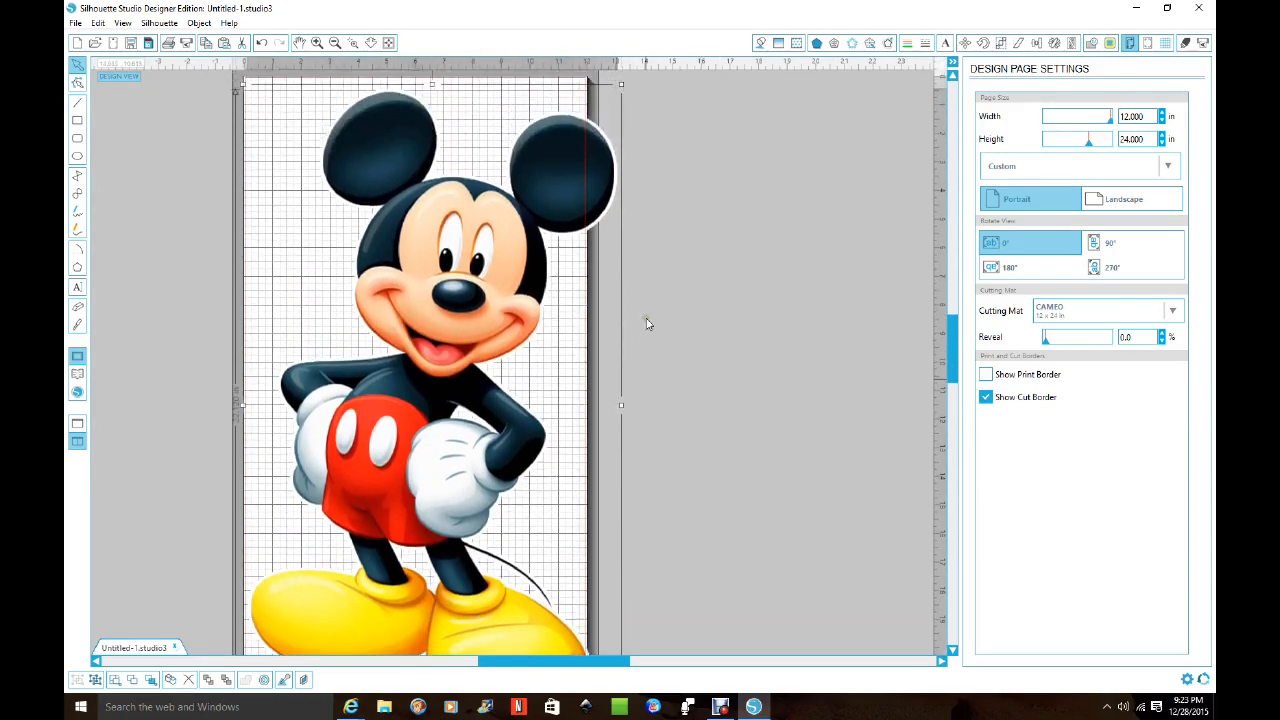
{"action": "left_click", "coordinate": [336, 43]}
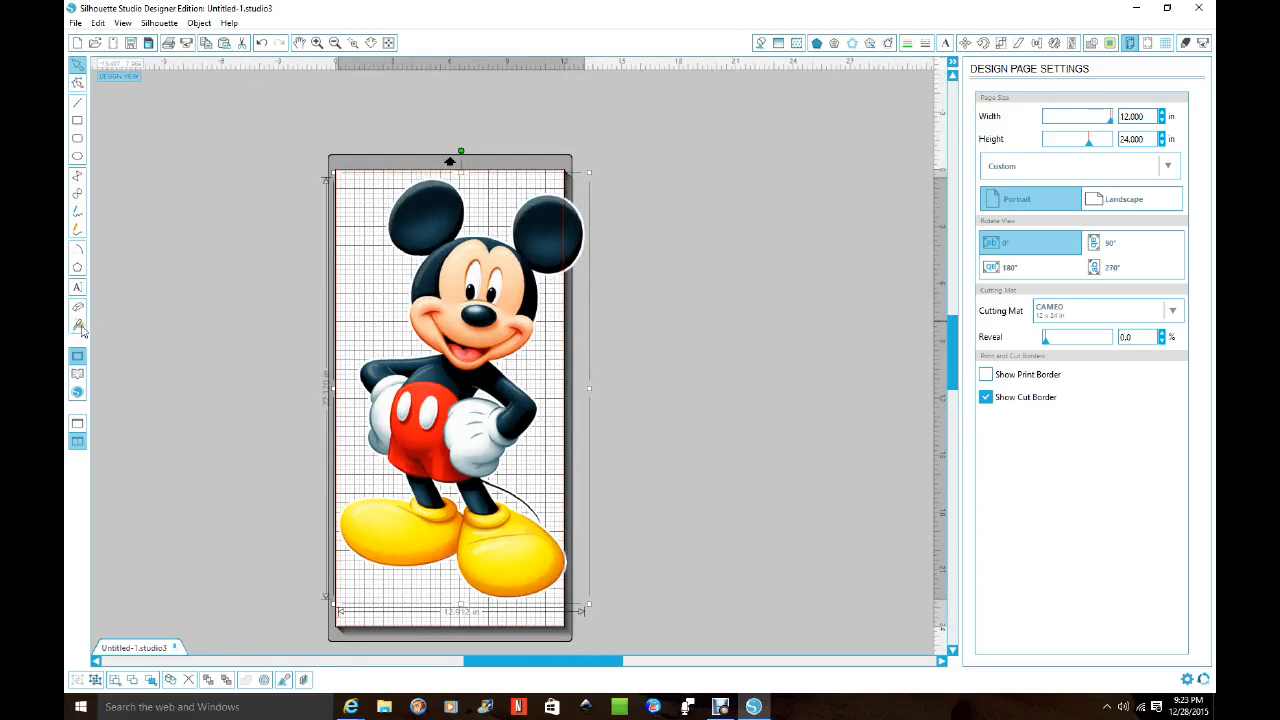
{"action": "left_click", "coordinate": [224, 328]}
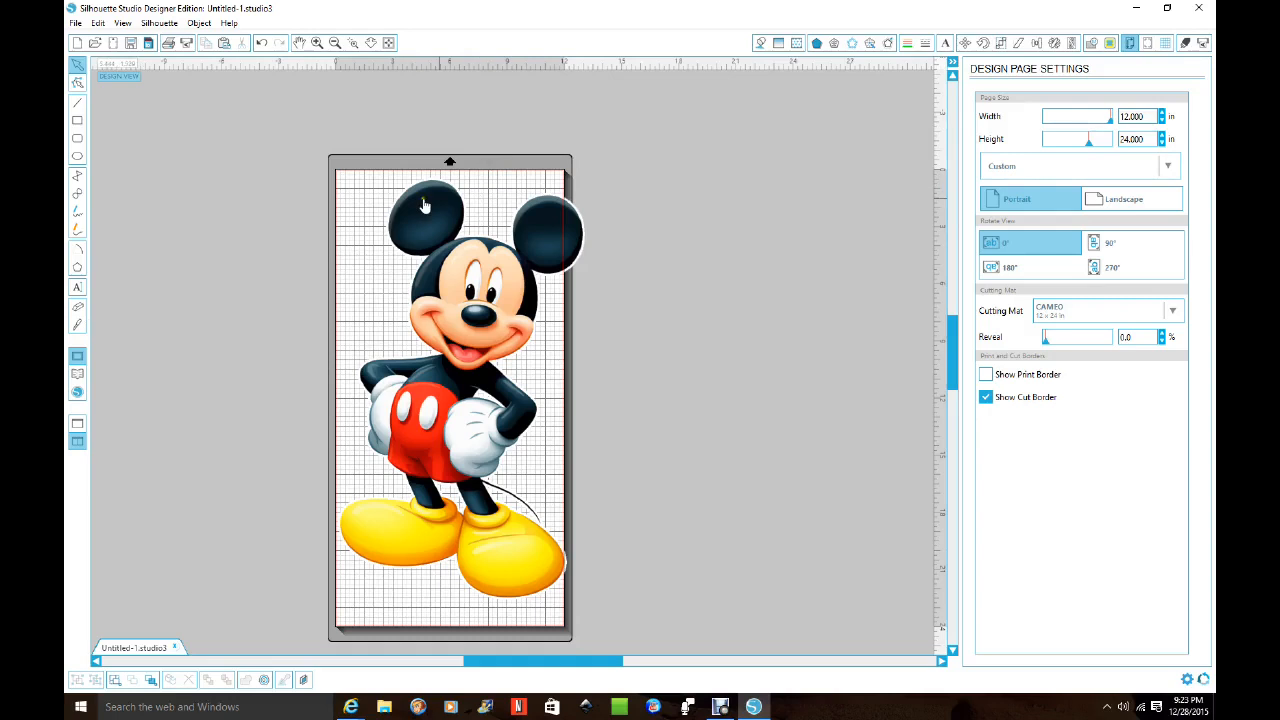
{"action": "left_click", "coordinate": [79, 325]}
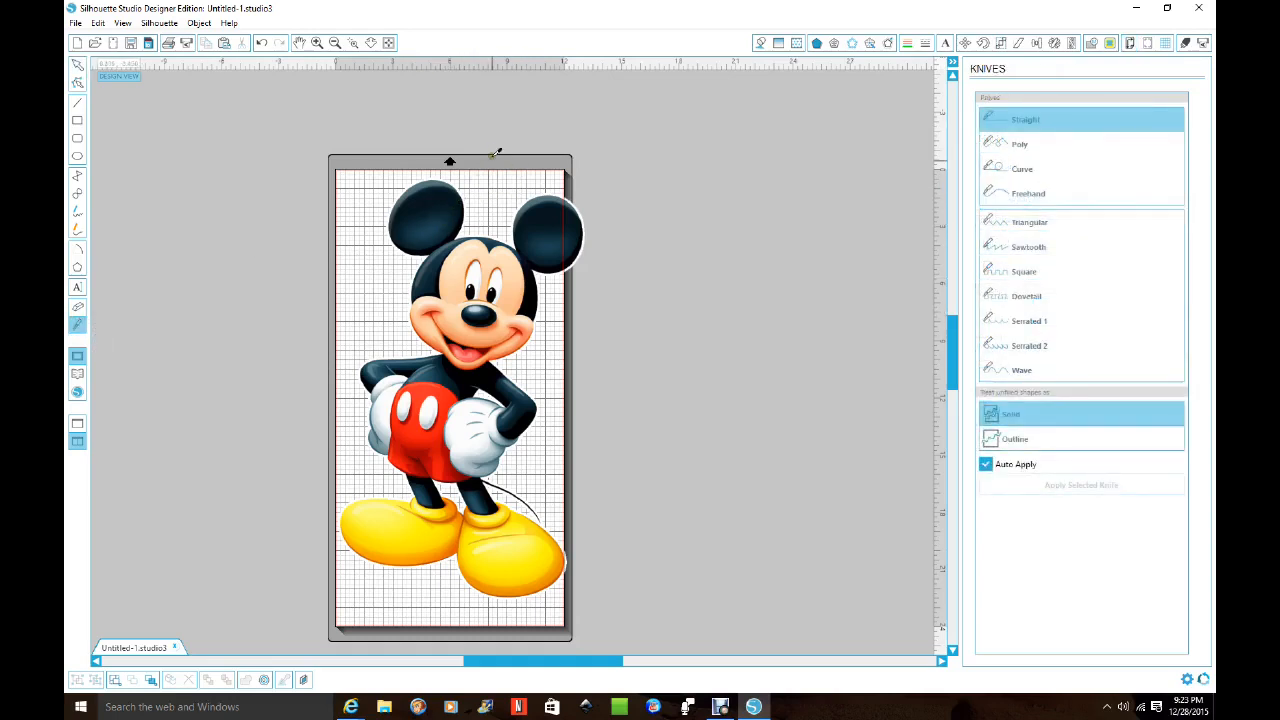
{"action": "left_click_drag", "start_coordinate": [466, 146], "coordinate": [470, 629]}
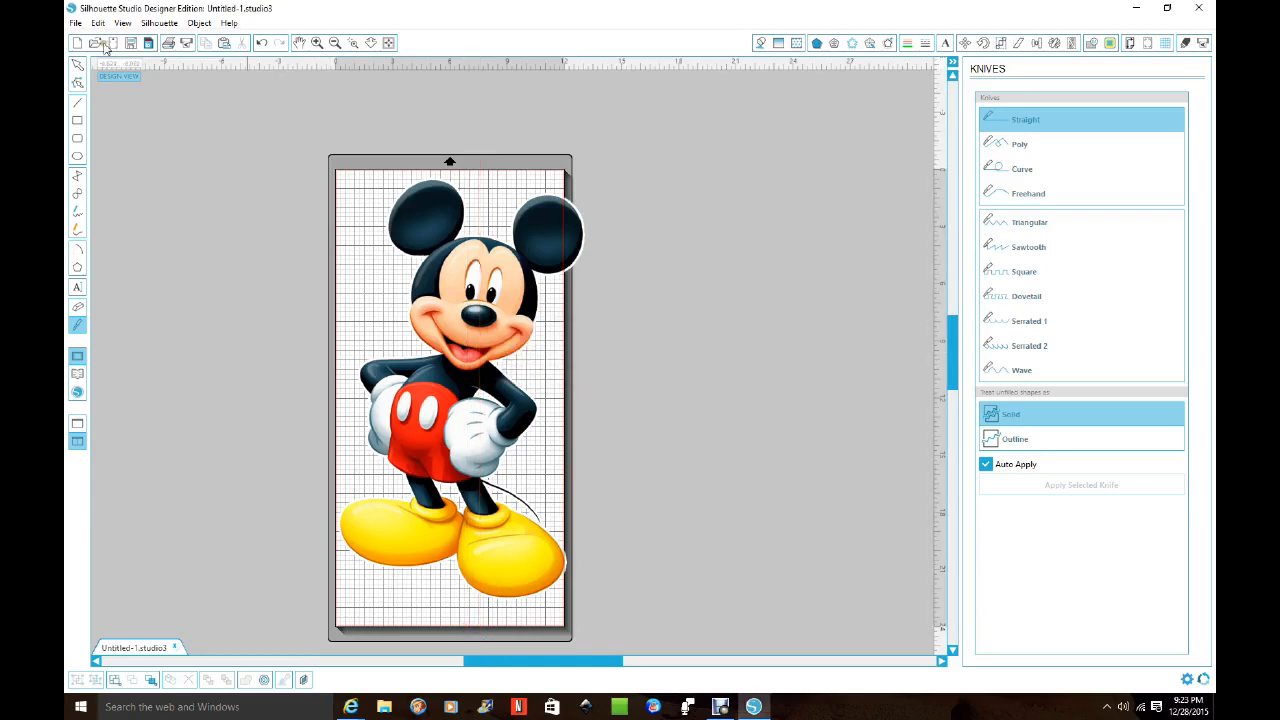
{"action": "left_click", "coordinate": [77, 65]}
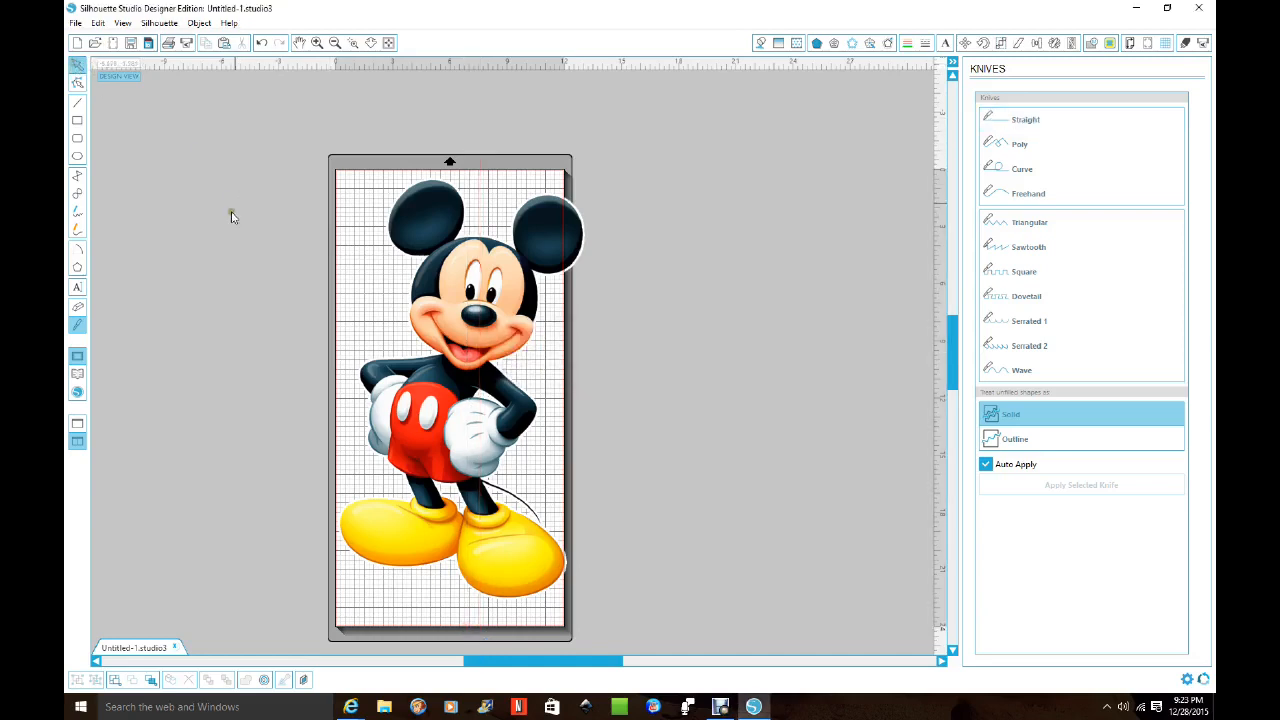
Pull the two Mickey halves apart, fit them back together on the page, and select both
{"action": "left_click_drag", "start_coordinate": [445, 287], "coordinate": [272, 288]}
{"action": "left_click_drag", "start_coordinate": [487, 354], "coordinate": [427, 341]}
{"action": "left_click_drag", "start_coordinate": [270, 430], "coordinate": [431, 457]}
{"action": "left_click_drag", "start_coordinate": [456, 536], "coordinate": [500, 578]}
{"action": "left_click_drag", "start_coordinate": [323, 130], "coordinate": [651, 613]}
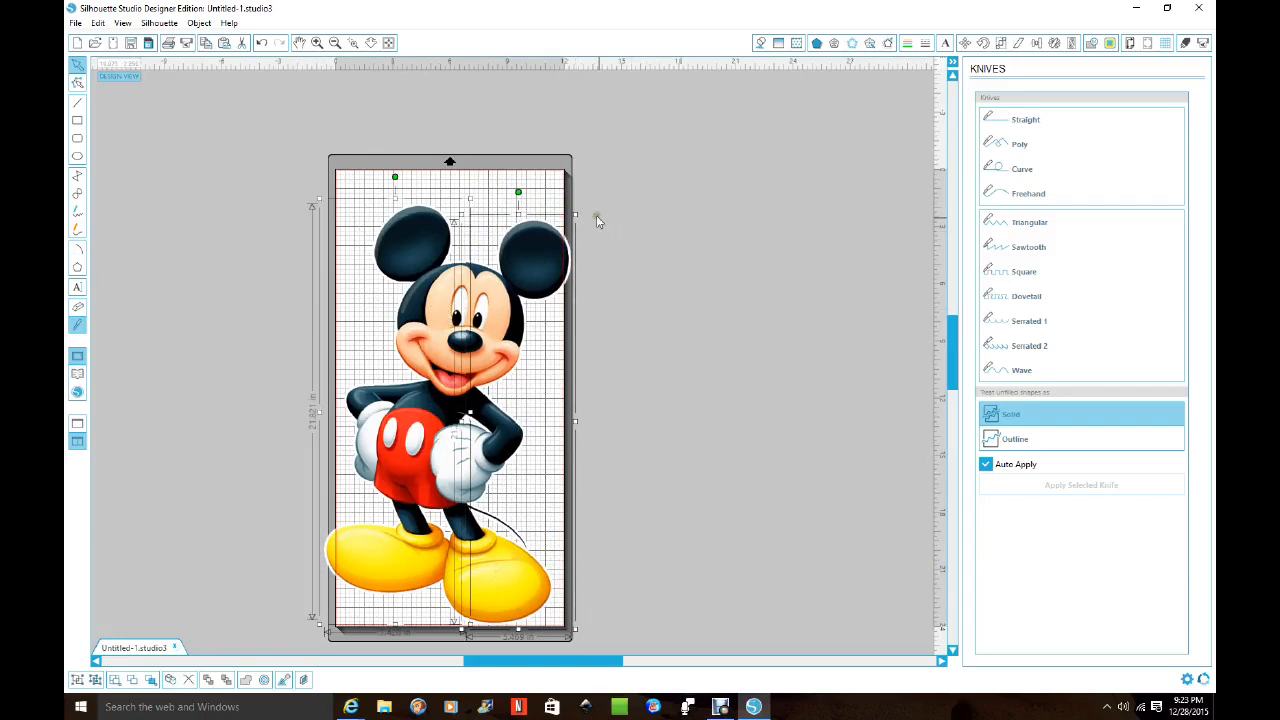
Enlarge both halves proportionally and separate them, keeping only the half with Mickey's unbroken right-hand ear on the page
{"action": "left_click_drag", "start_coordinate": [576, 213], "coordinate": [594, 184]}
{"action": "left_click", "coordinate": [828, 214]}
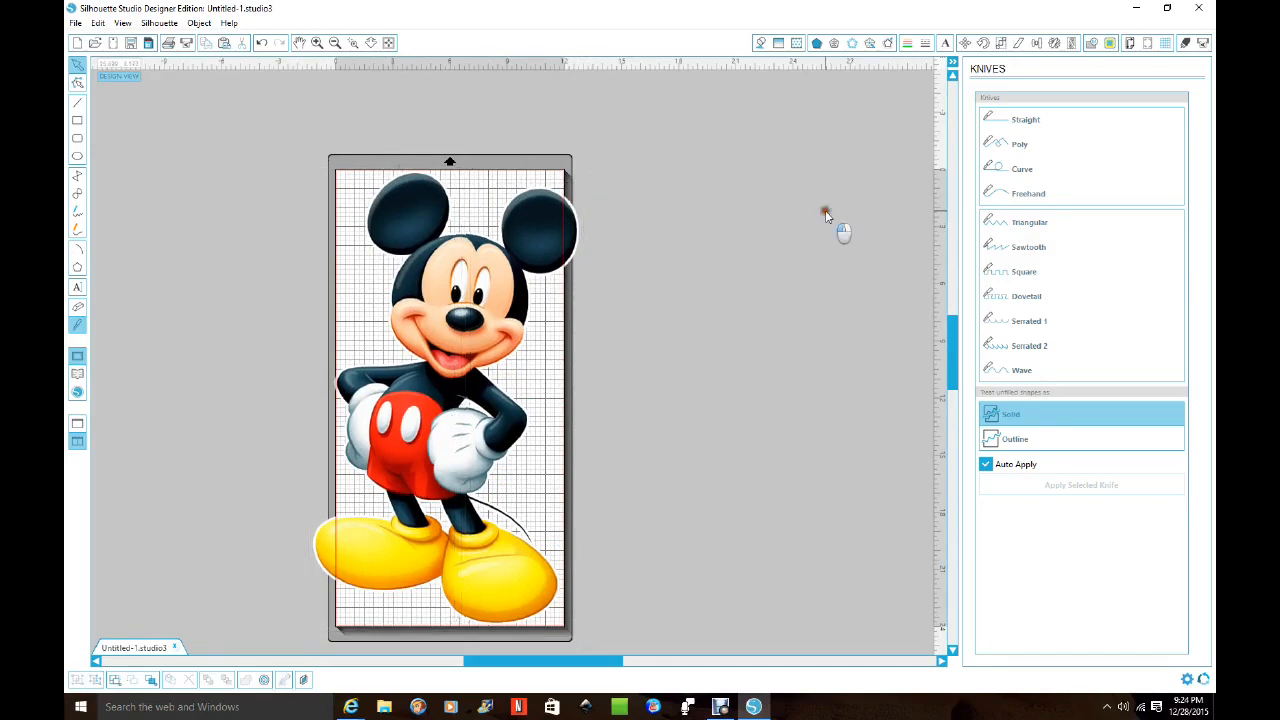
{"action": "left_click_drag", "start_coordinate": [430, 310], "coordinate": [228, 312]}
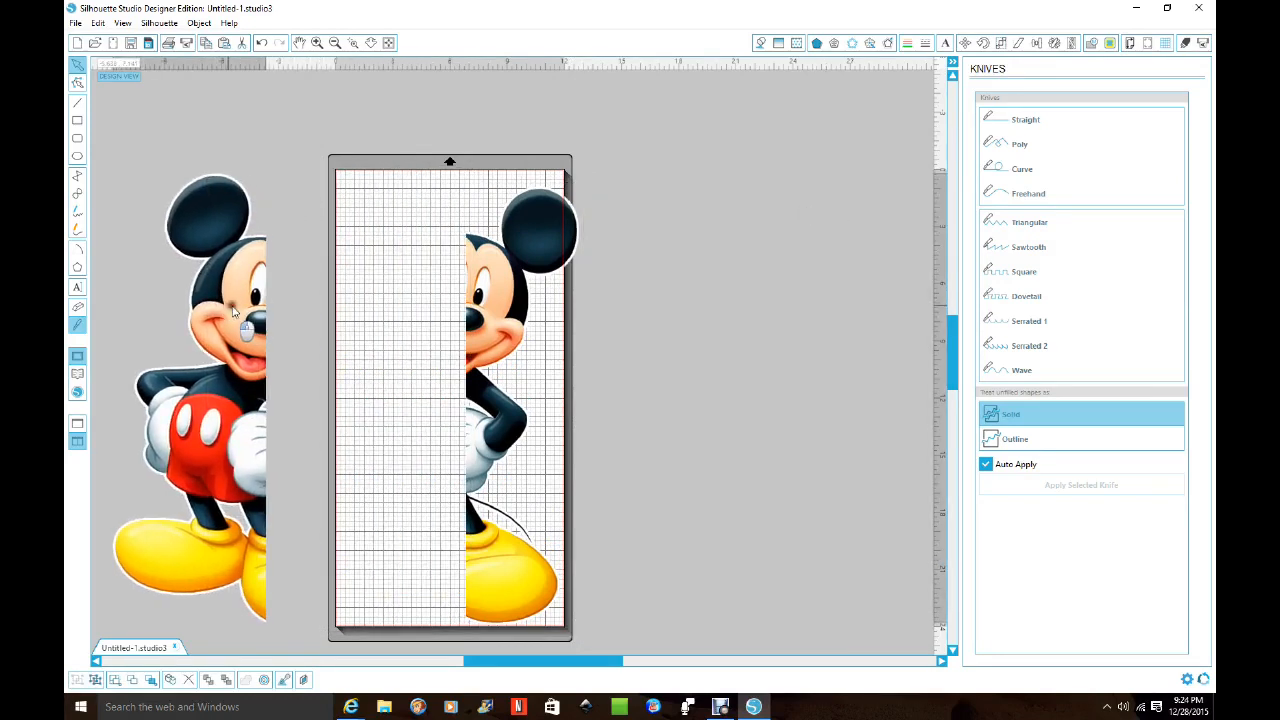
{"action": "left_click_drag", "start_coordinate": [482, 350], "coordinate": [441, 344]}
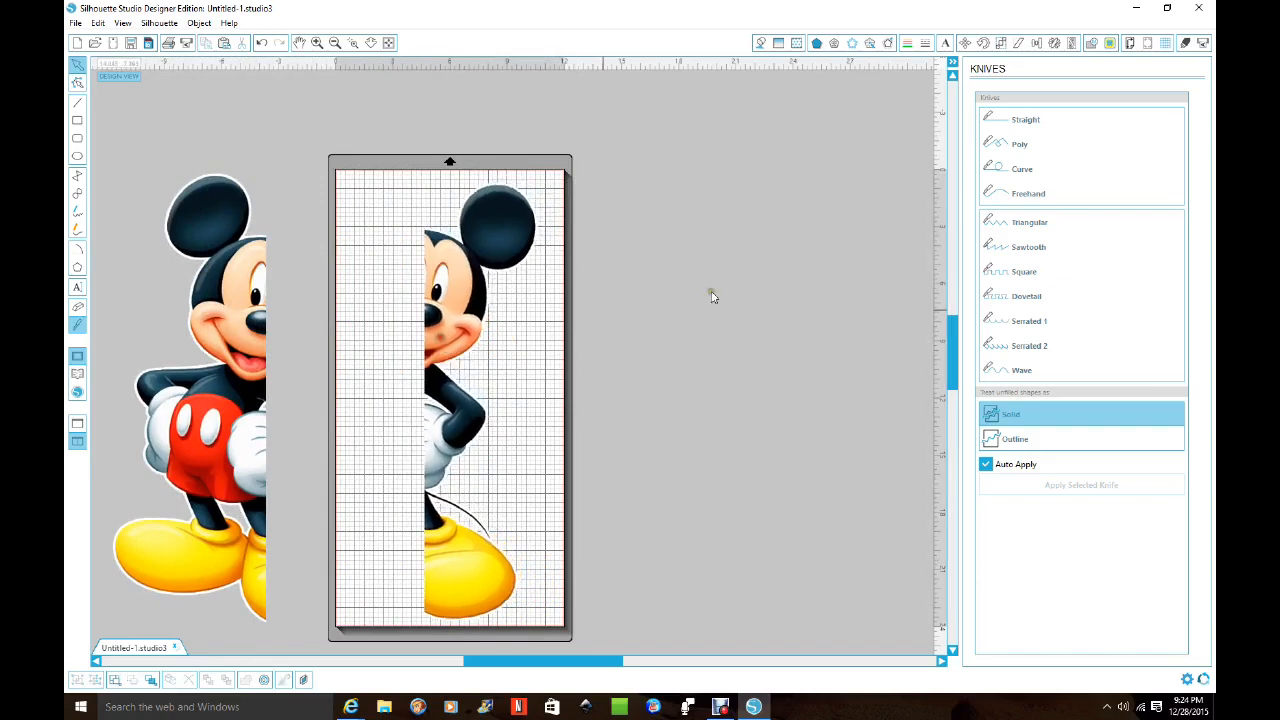
Turn on Type 1 (CAMEO, Portrait) registration marks for the page
{"action": "left_click", "coordinate": [1147, 43]}
{"action": "left_click", "coordinate": [1174, 120]}
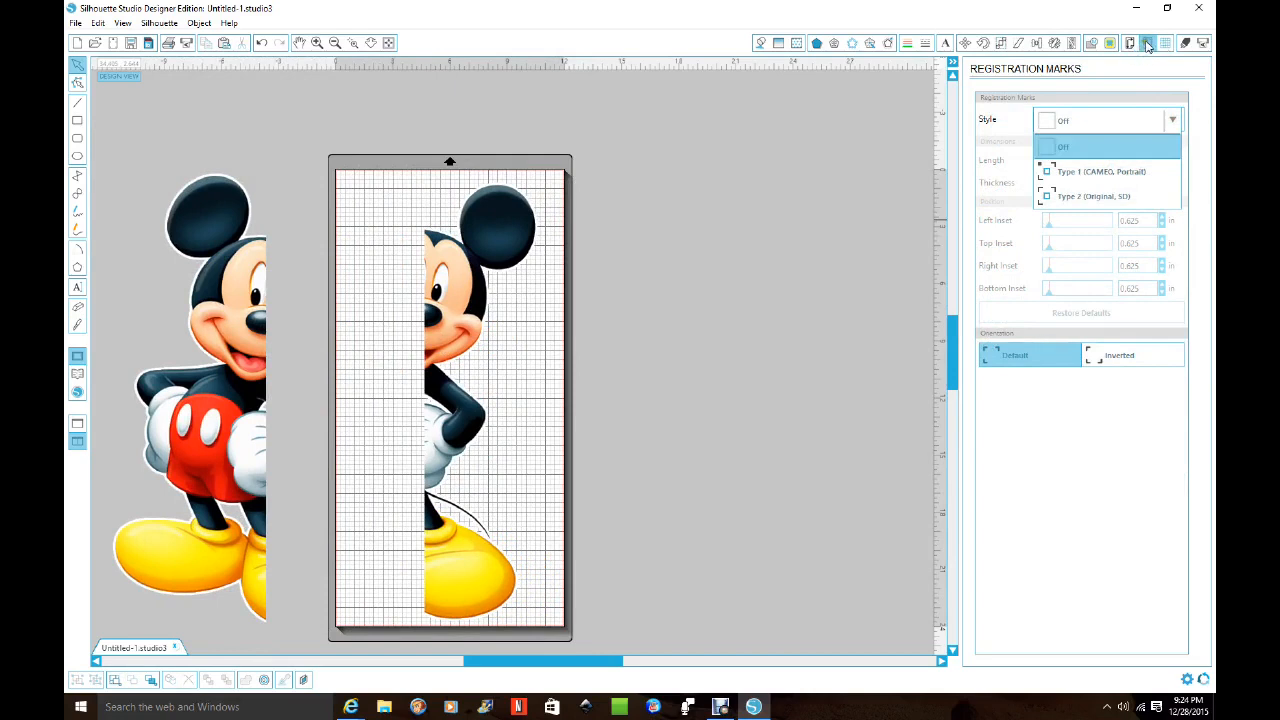
{"action": "left_click", "coordinate": [1101, 172]}
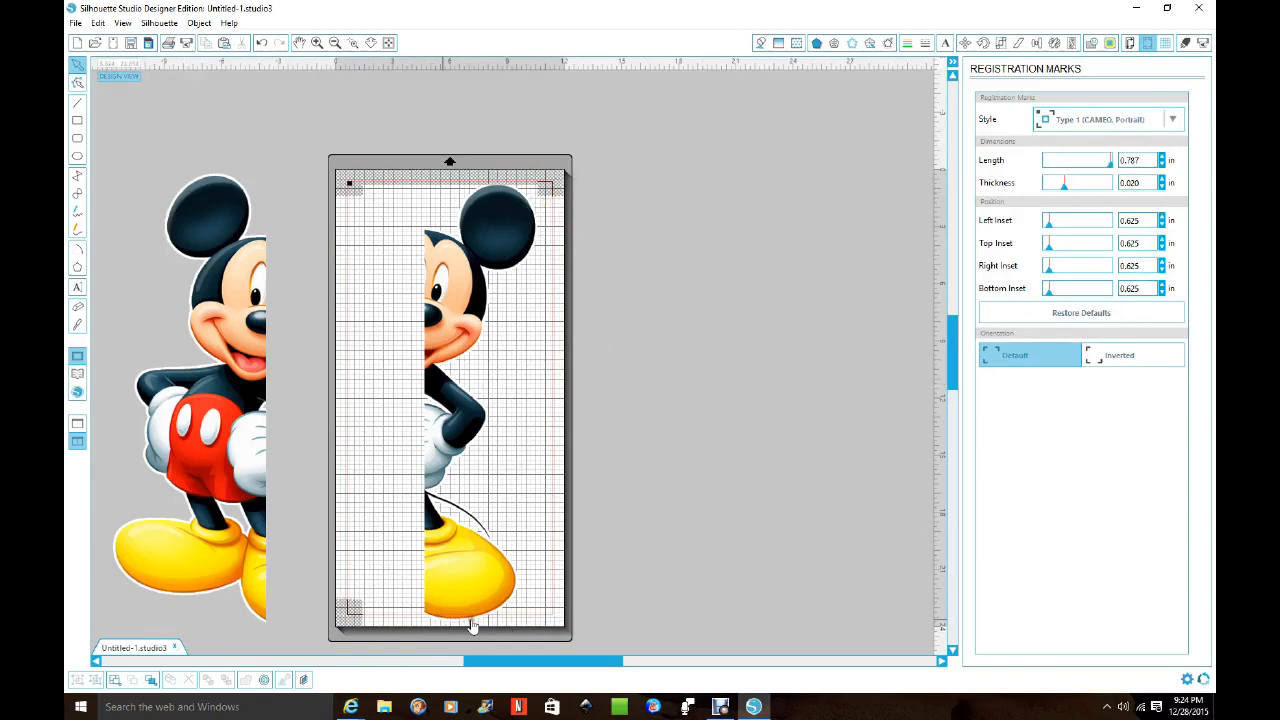
Set the bottom and top insets of the registration marks to 0.394 in
{"action": "left_click", "coordinate": [1162, 293]}
{"action": "left_click_drag", "start_coordinate": [1162, 293], "coordinate": [1162, 293]}
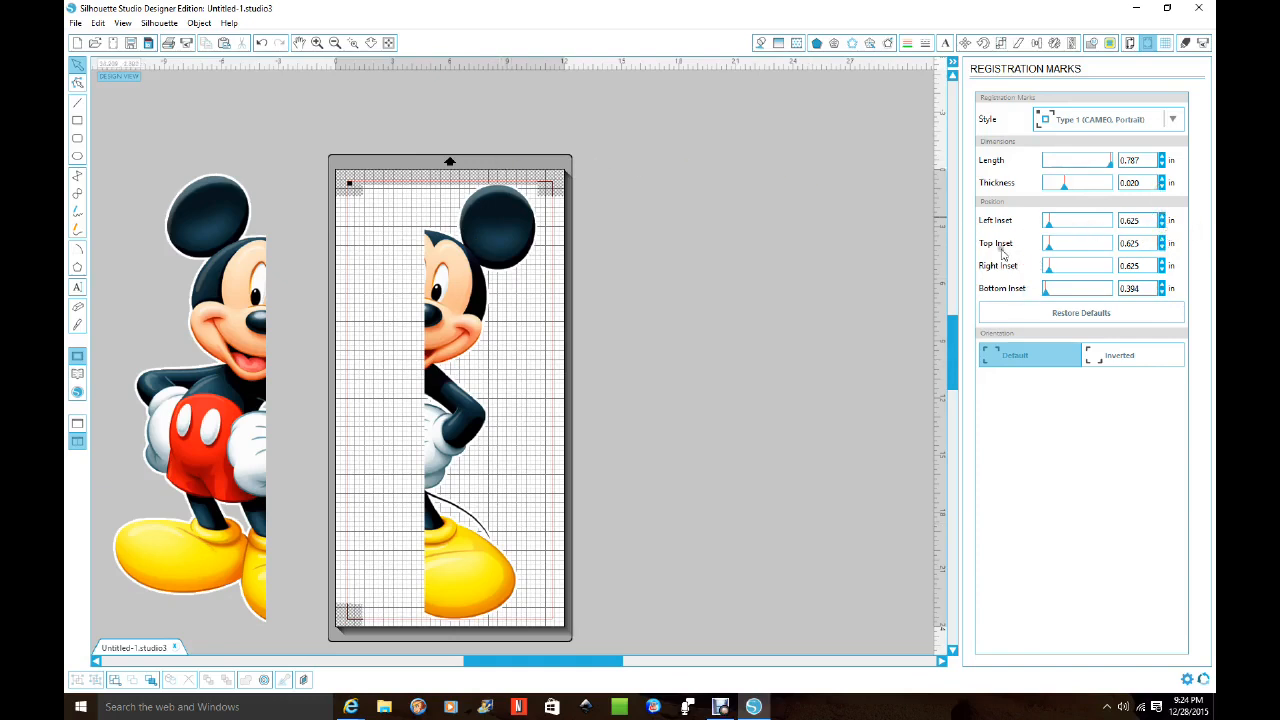
{"action": "left_click", "coordinate": [1162, 247]}
{"action": "left_click", "coordinate": [1162, 247]}
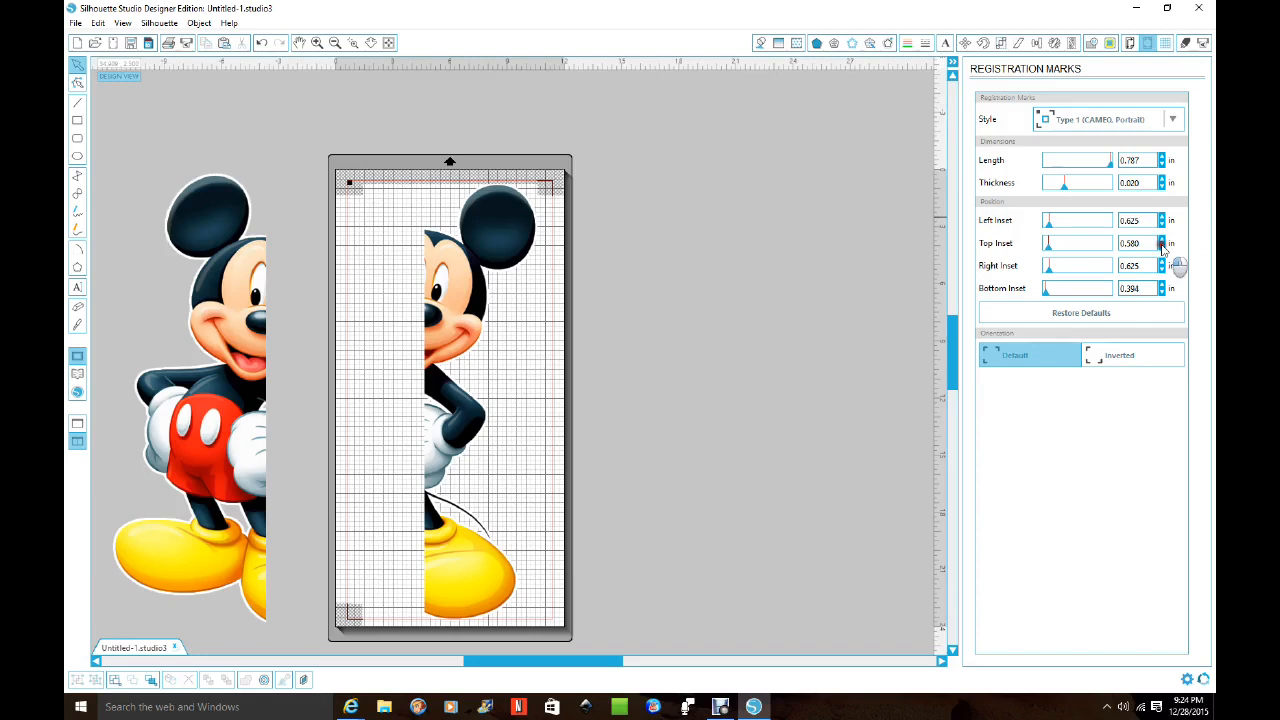
{"action": "left_click", "coordinate": [1162, 247]}
{"action": "left_click", "coordinate": [1162, 247]}
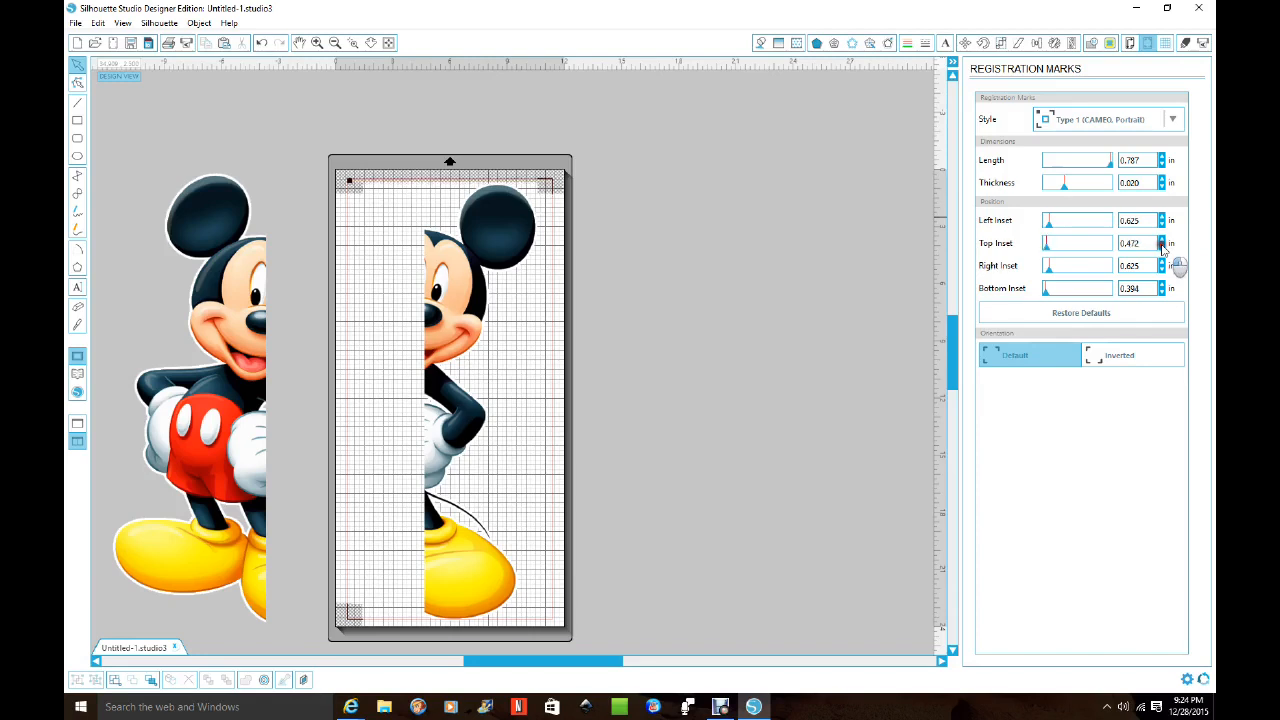
Nudge the right half upward between the registration marks, try the left half against it, and return the left half off the mat
{"action": "left_click", "coordinate": [500, 238]}
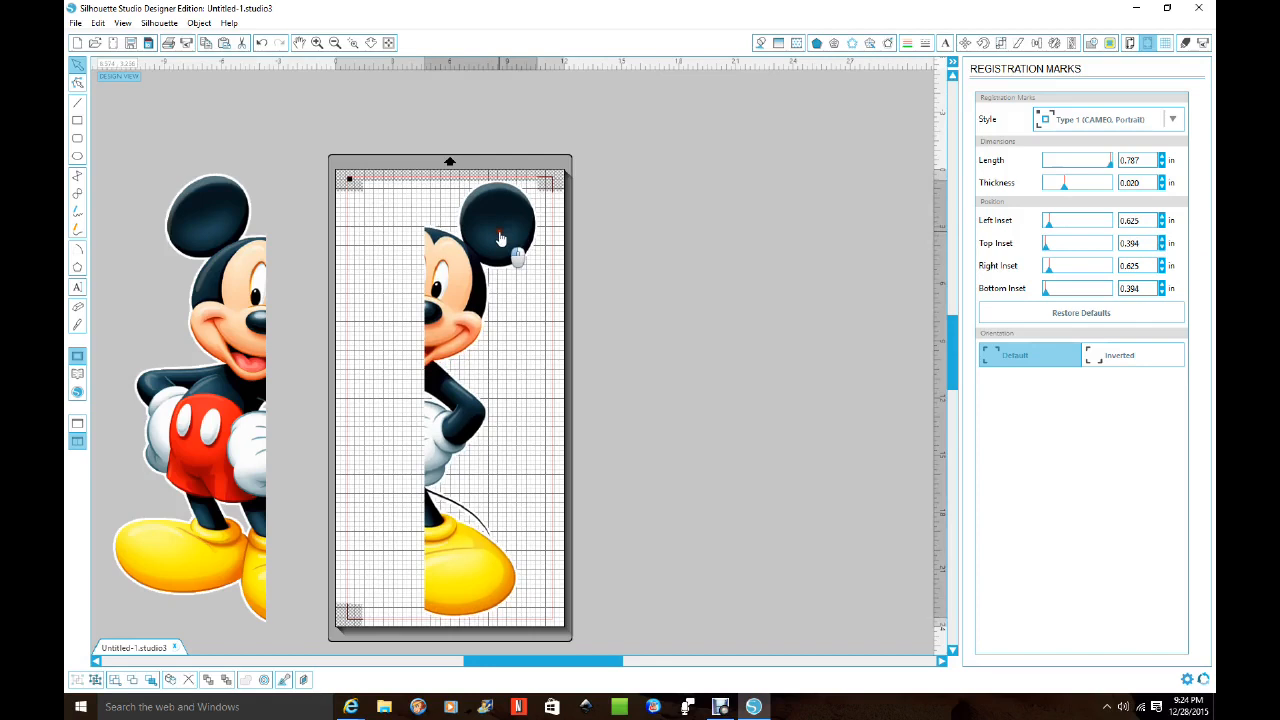
{"action": "left_click_drag", "start_coordinate": [500, 238], "coordinate": [500, 236]}
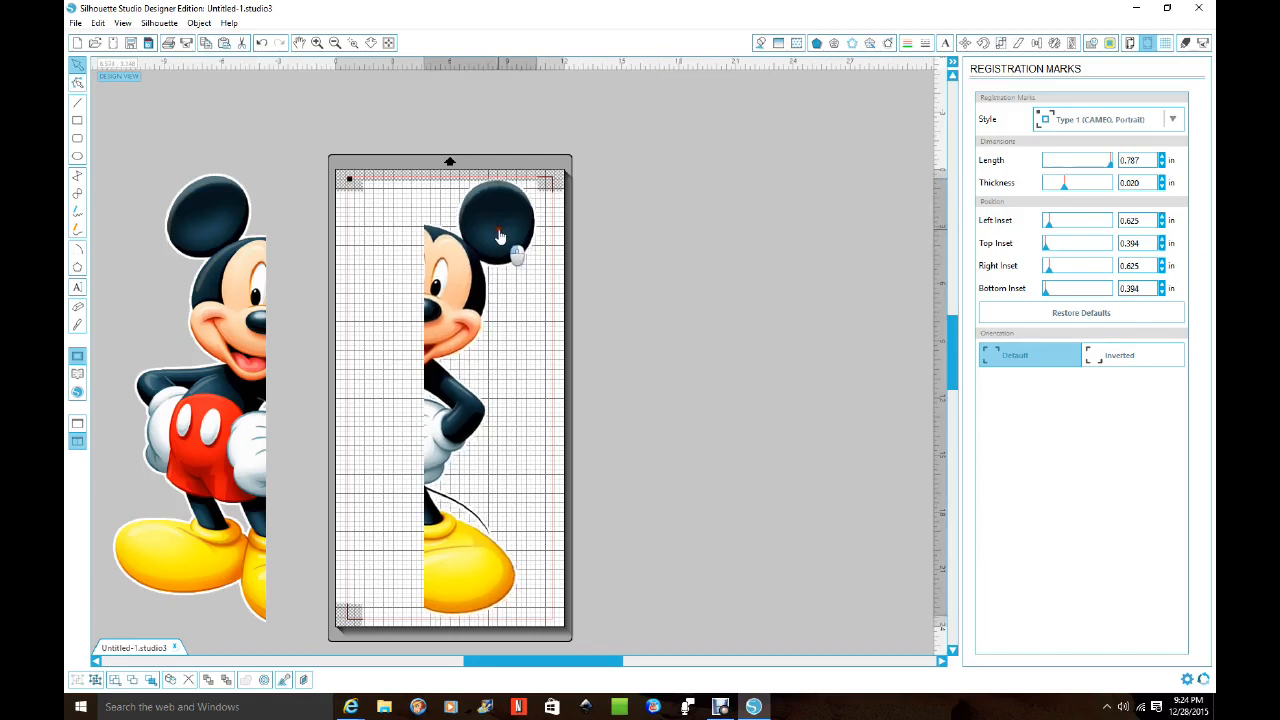
{"action": "left_click", "coordinate": [713, 264]}
{"action": "left_click_drag", "start_coordinate": [291, 363], "coordinate": [420, 385]}
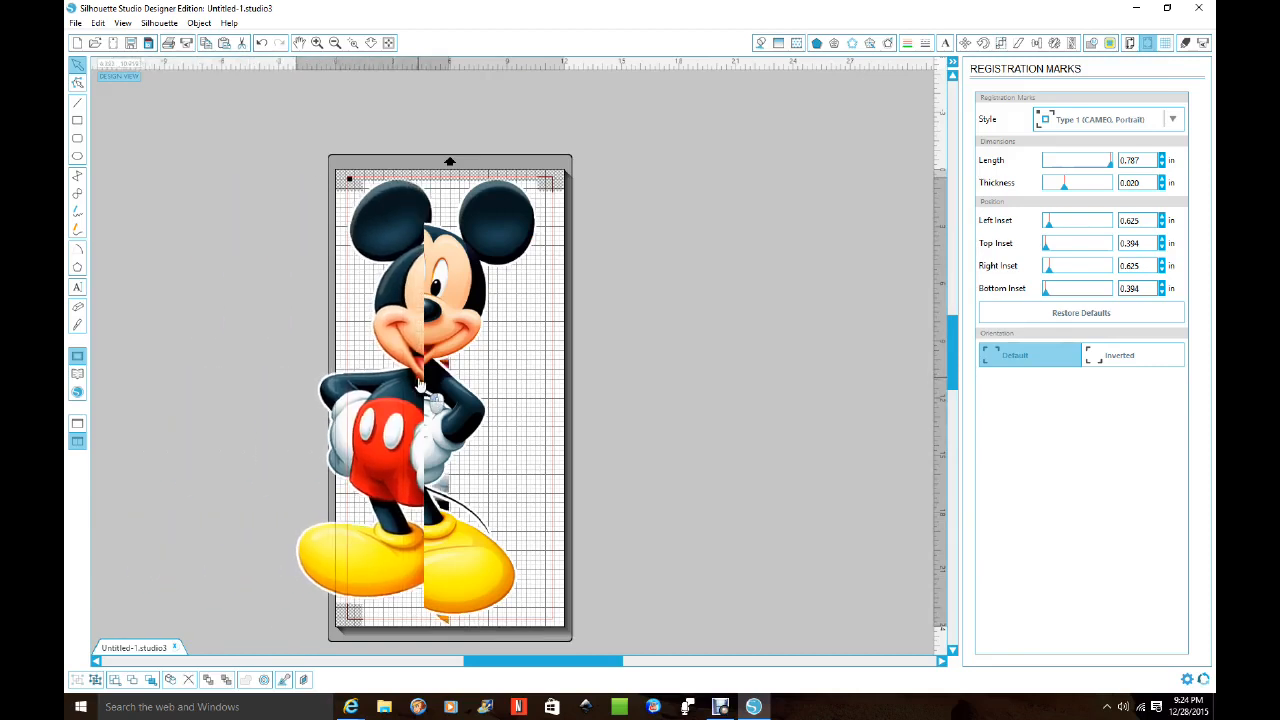
{"action": "key", "text": "ctrl+z"}
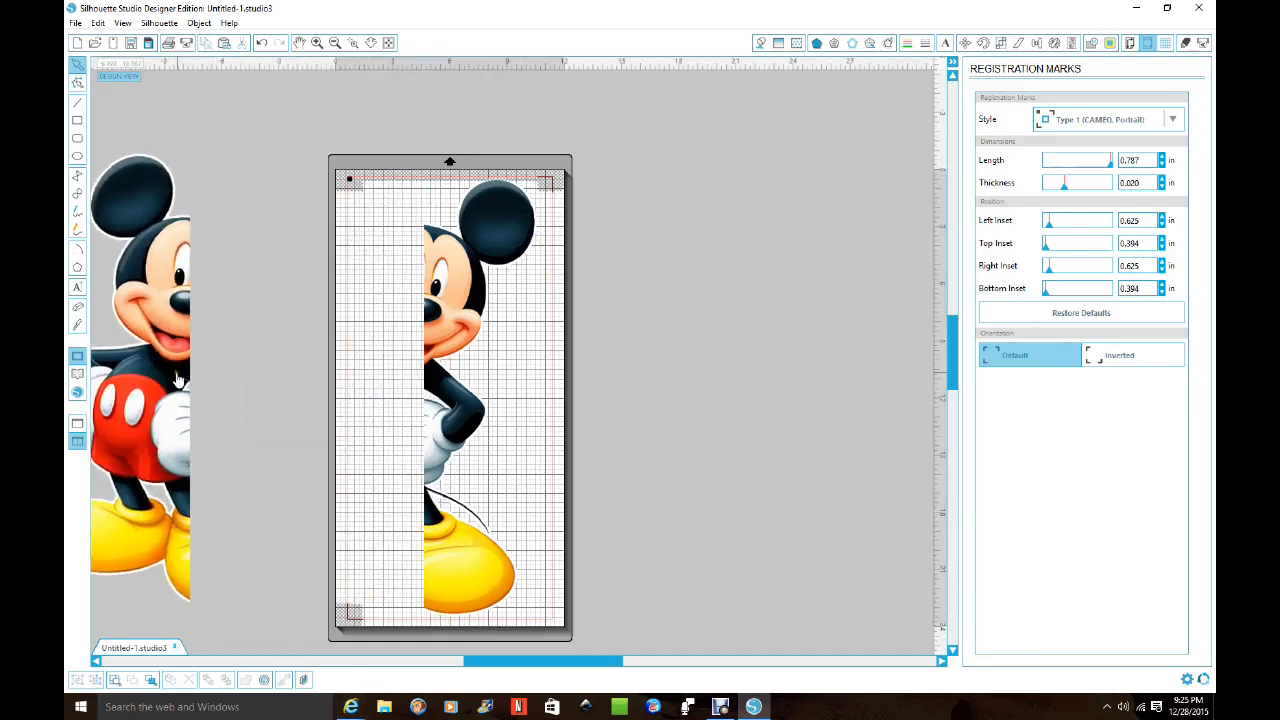
Set the cut style of both Mickey halves to Cut Edge, keeping the left half off the mat
{"action": "left_click", "coordinate": [438, 345]}
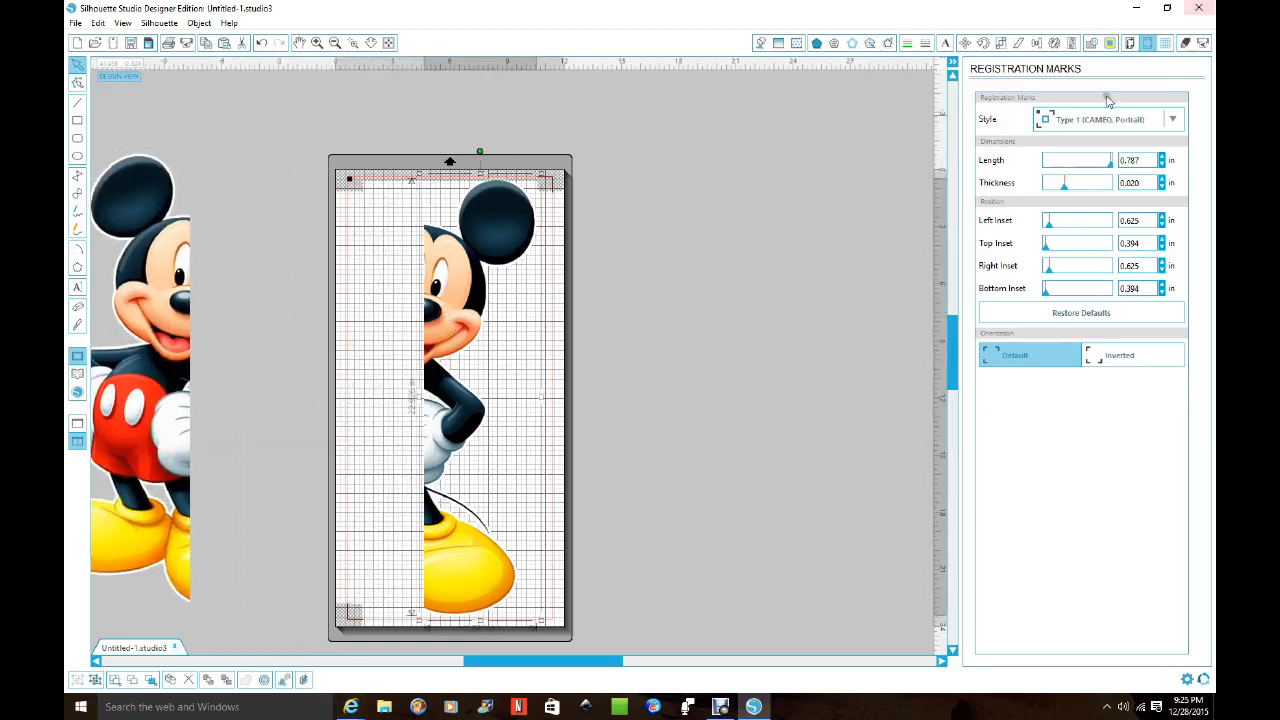
{"action": "left_click", "coordinate": [1184, 42]}
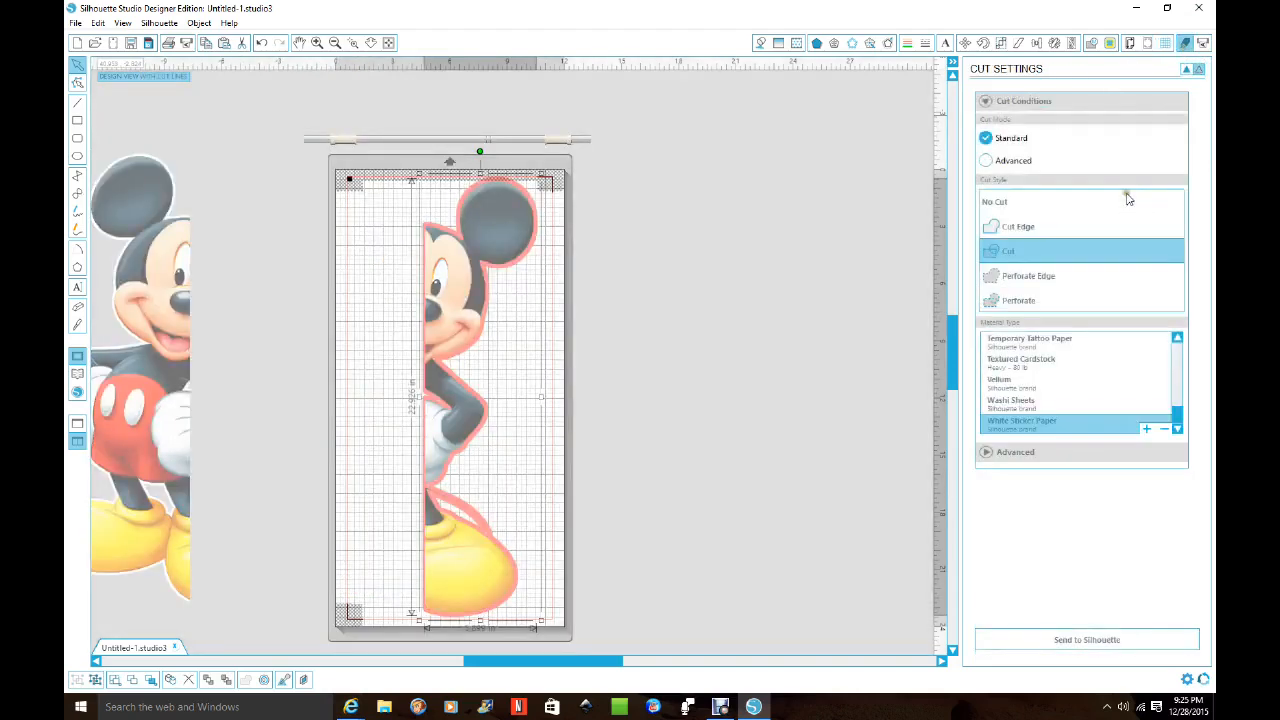
{"action": "left_click", "coordinate": [1028, 226]}
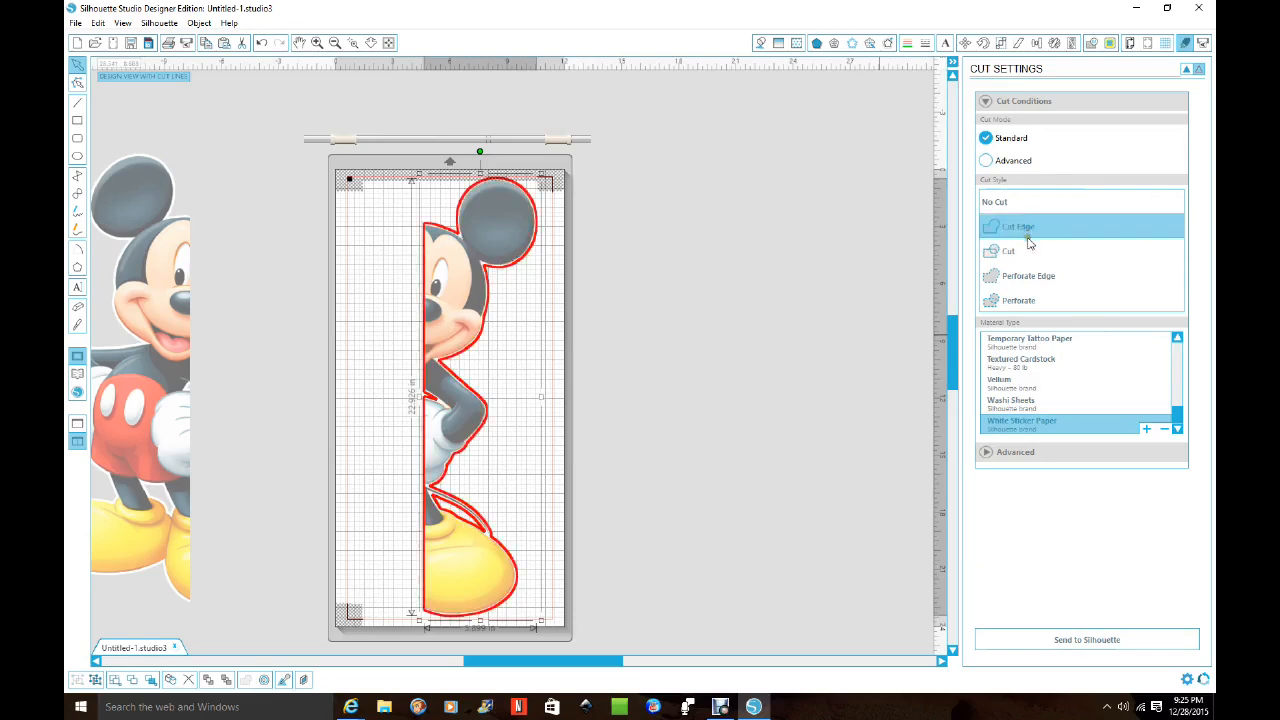
{"action": "left_click_drag", "start_coordinate": [155, 423], "coordinate": [193, 408]}
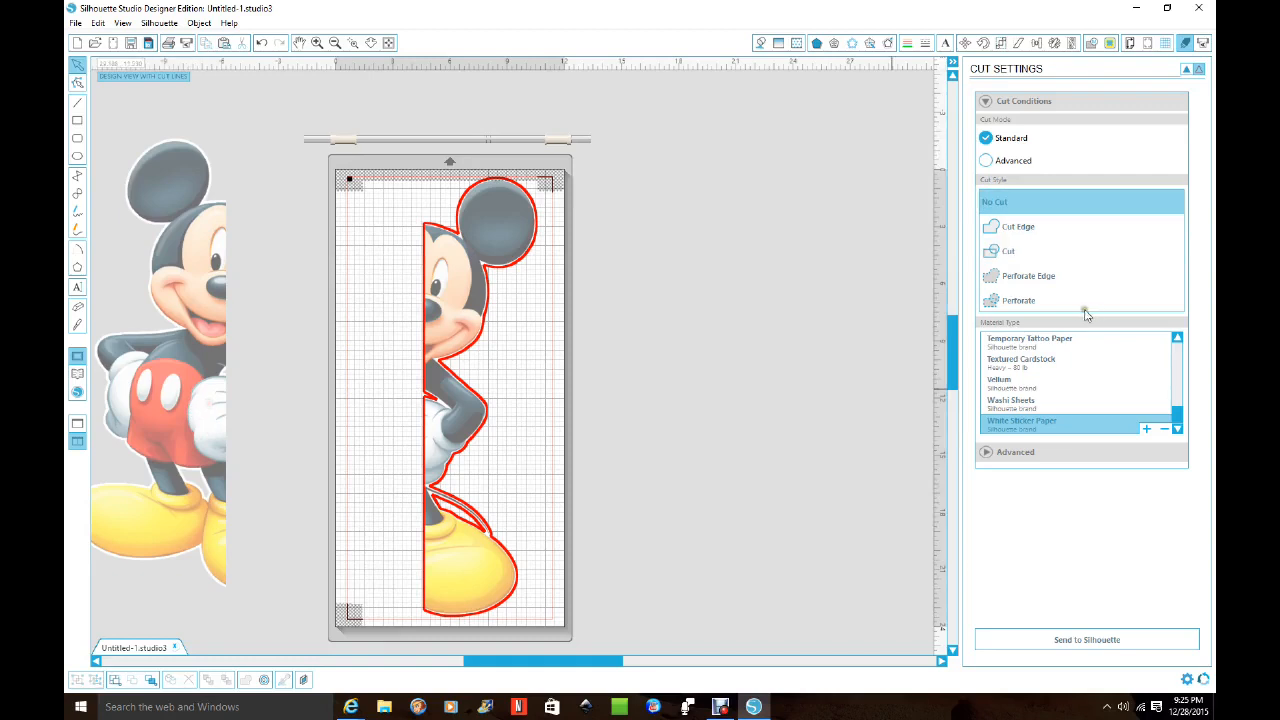
{"action": "left_click", "coordinate": [1019, 228]}
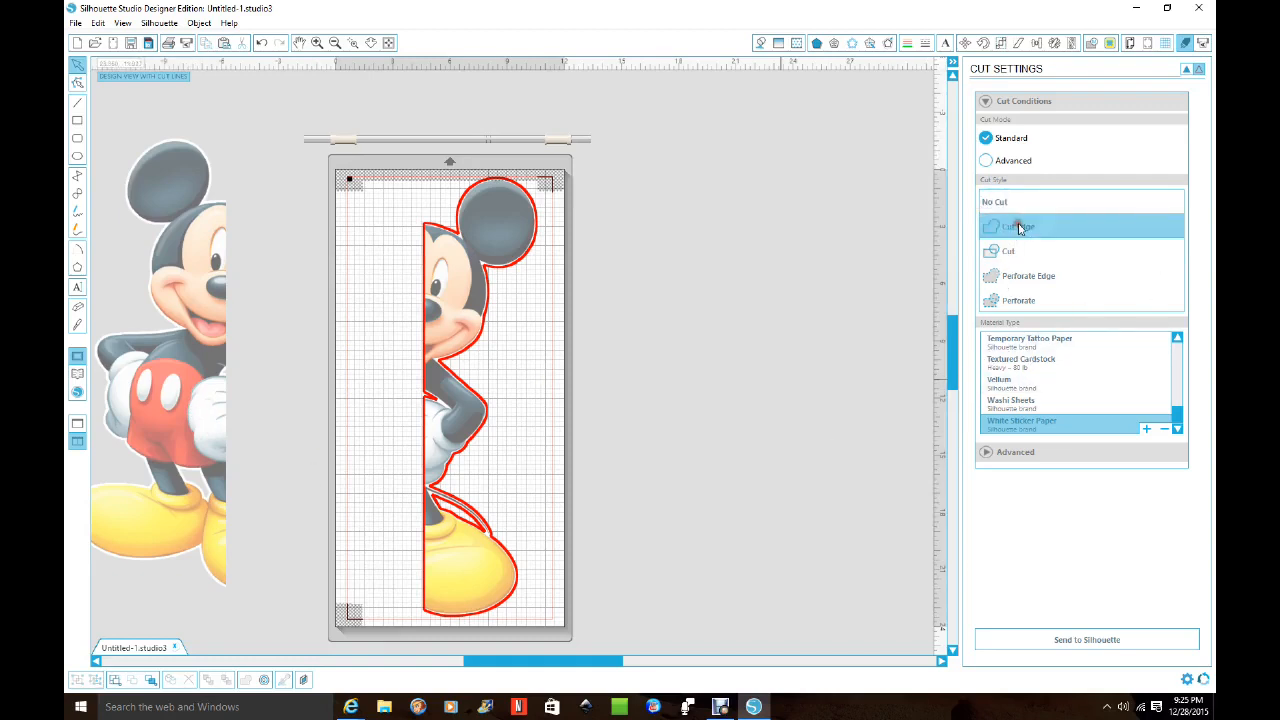
{"action": "left_click", "coordinate": [468, 324]}
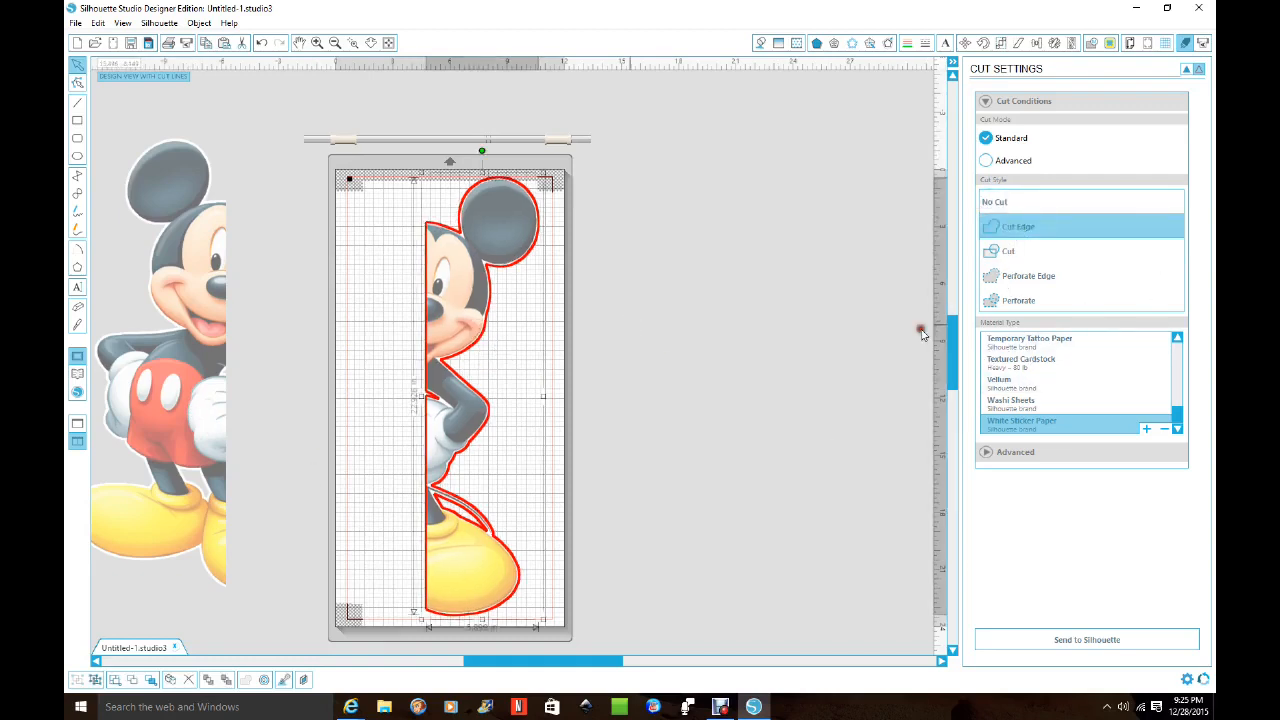
{"action": "left_click", "coordinate": [212, 362]}
{"action": "left_click", "coordinate": [1033, 227]}
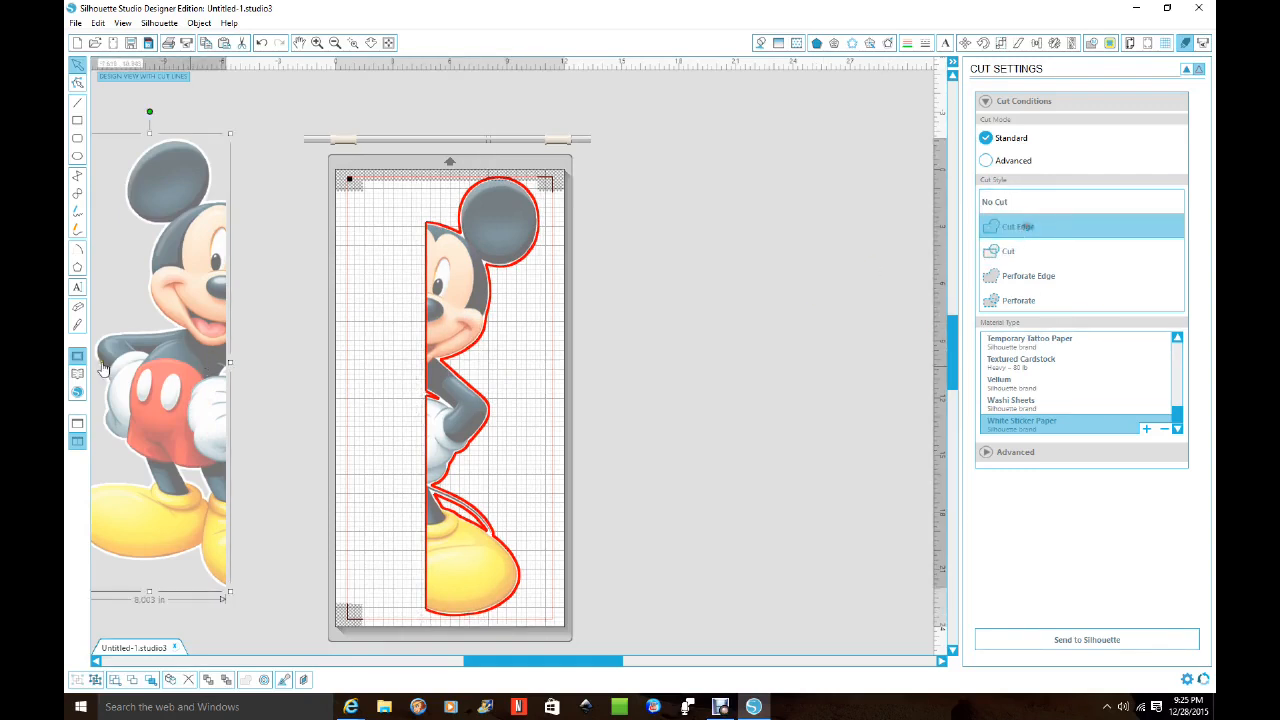
Fit the left half against the right half on the page, move both off the mat, and bring them together again
{"action": "left_click_drag", "start_coordinate": [285, 333], "coordinate": [386, 357]}
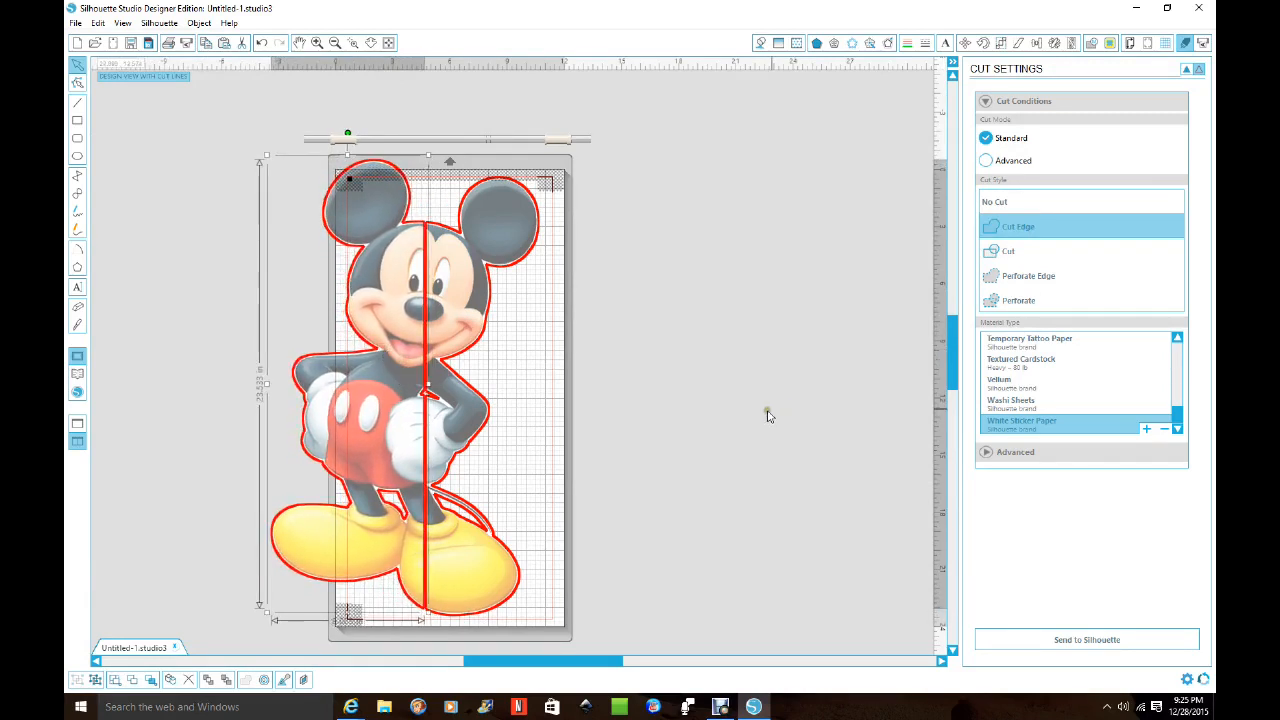
{"action": "mouse_move", "coordinate": [397, 417]}
{"action": "left_mouse_down"}
{"action": "mouse_move", "coordinate": [227, 384]}
{"action": "mouse_move", "coordinate": [398, 392]}
{"action": "mouse_move", "coordinate": [398, 420]}
{"action": "left_mouse_up"}
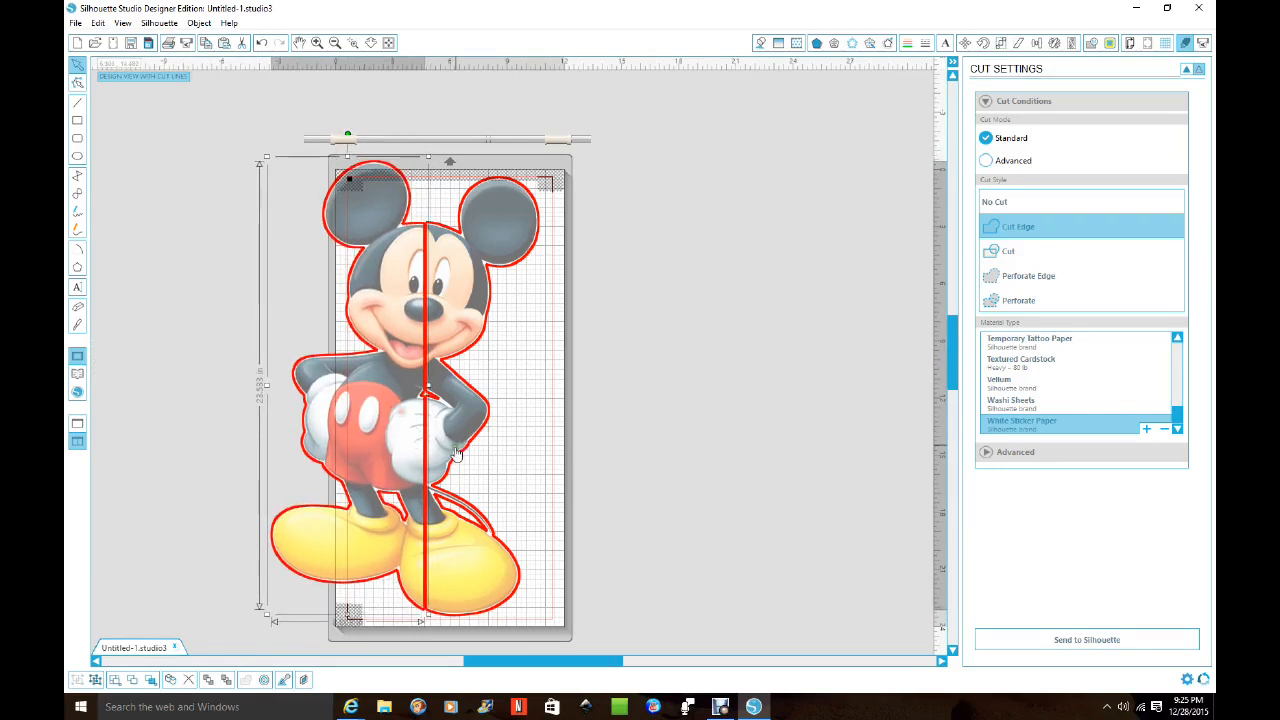
{"action": "left_click_drag", "start_coordinate": [500, 443], "coordinate": [838, 443]}
{"action": "left_click_drag", "start_coordinate": [428, 449], "coordinate": [268, 409]}
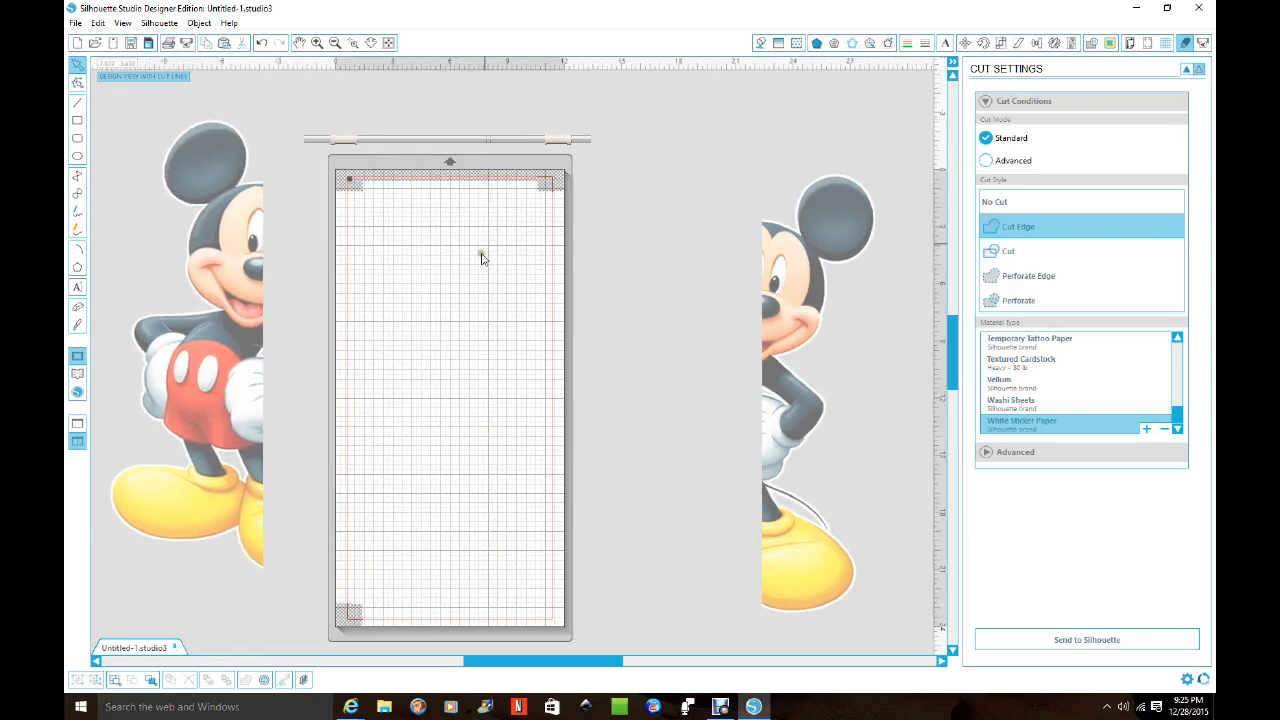
{"action": "left_click_drag", "start_coordinate": [232, 354], "coordinate": [449, 409]}
{"action": "left_click_drag", "start_coordinate": [800, 403], "coordinate": [519, 410]}
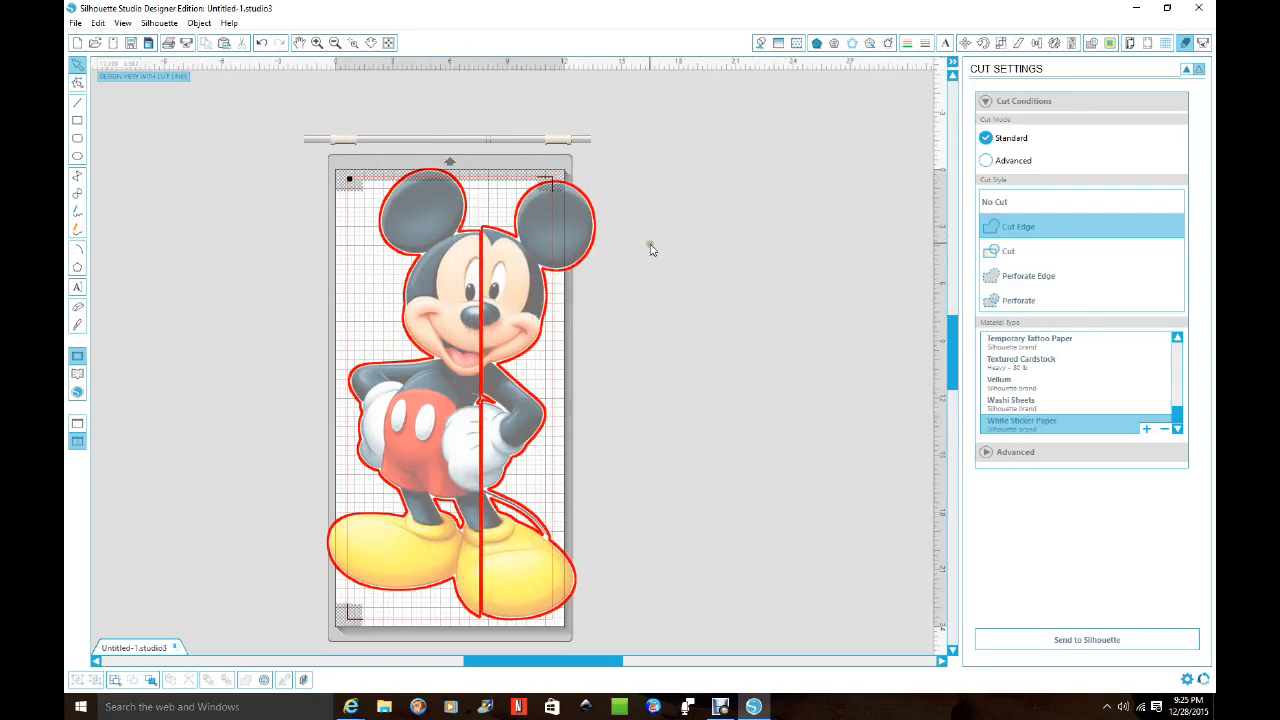
Undo the half placements, cut settings, registration marks and enlargement, back to the two sliced halves joined on the page
{"action": "left_click", "coordinate": [259, 43]}
{"action": "left_click", "coordinate": [259, 43]}
{"action": "left_click", "coordinate": [259, 43]}
{"action": "left_click", "coordinate": [259, 43]}
{"action": "left_click", "coordinate": [259, 43]}
{"action": "left_click", "coordinate": [259, 43]}
{"action": "left_click", "coordinate": [259, 43]}
{"action": "left_click", "coordinate": [259, 43]}
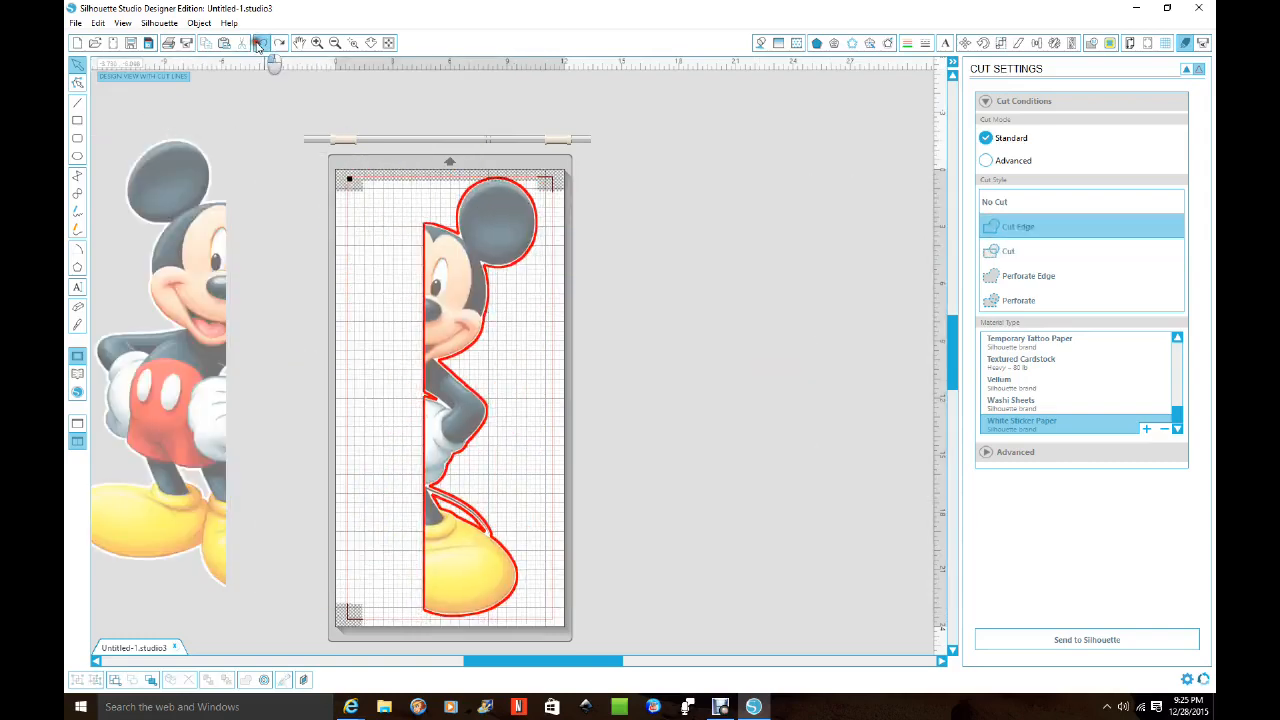
{"action": "left_click", "coordinate": [259, 43]}
{"action": "left_click", "coordinate": [259, 43]}
{"action": "left_click", "coordinate": [259, 43]}
{"action": "left_click", "coordinate": [259, 43]}
{"action": "left_click", "coordinate": [259, 43]}
{"action": "left_click", "coordinate": [259, 43]}
{"action": "left_click", "coordinate": [259, 43]}
{"action": "left_click", "coordinate": [259, 43]}
{"action": "left_click", "coordinate": [259, 43]}
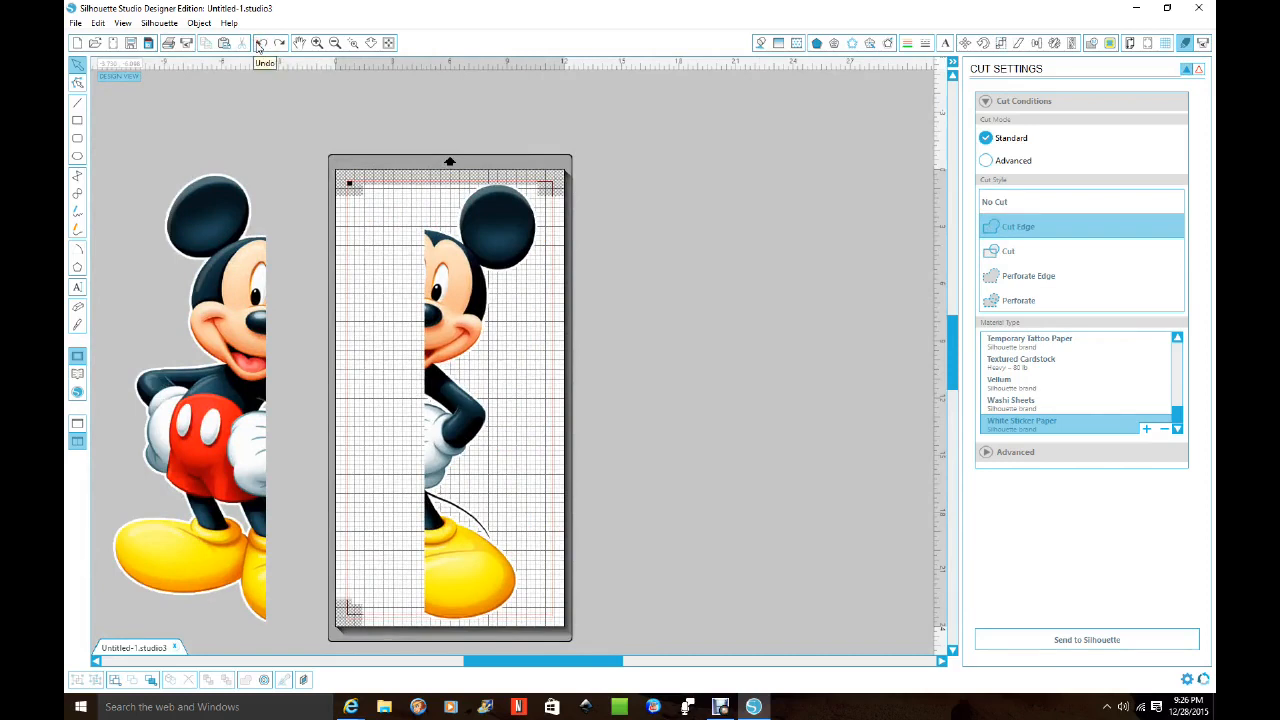
{"action": "left_click", "coordinate": [259, 43]}
{"action": "left_click", "coordinate": [259, 43]}
{"action": "left_click", "coordinate": [259, 43]}
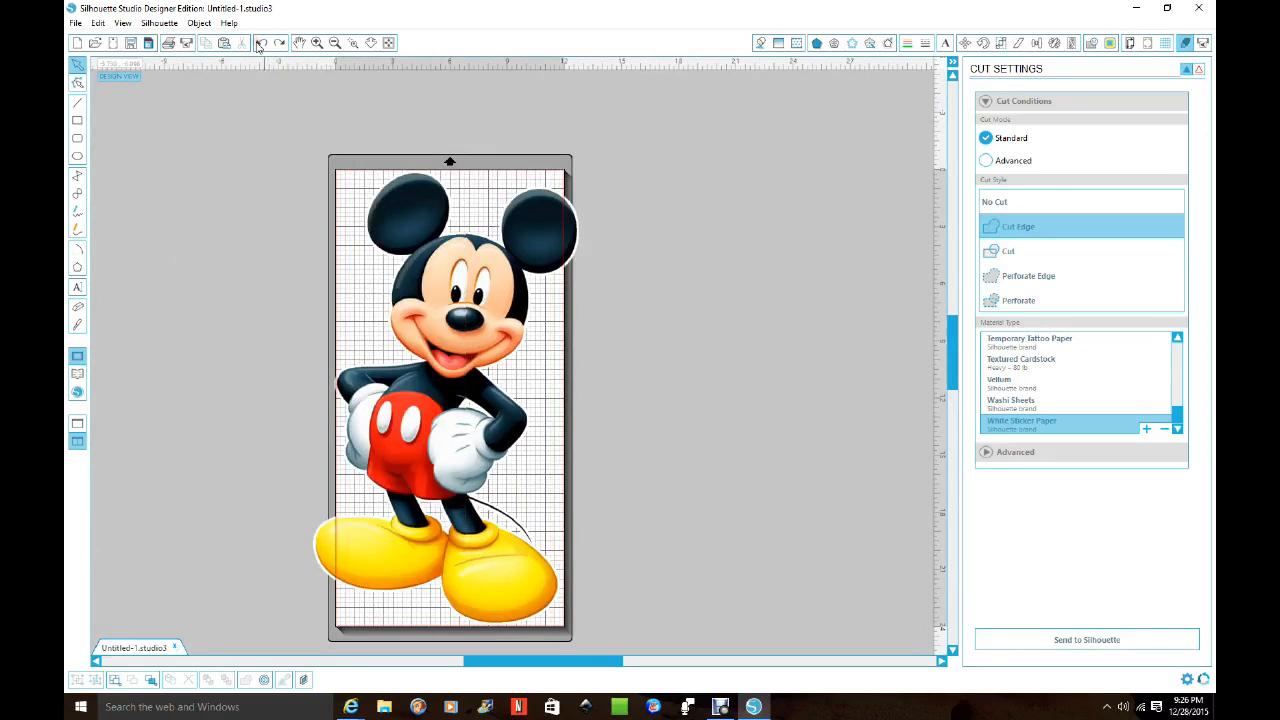
{"action": "left_click", "coordinate": [259, 43]}
{"action": "left_click", "coordinate": [259, 43]}
{"action": "left_click", "coordinate": [259, 43]}
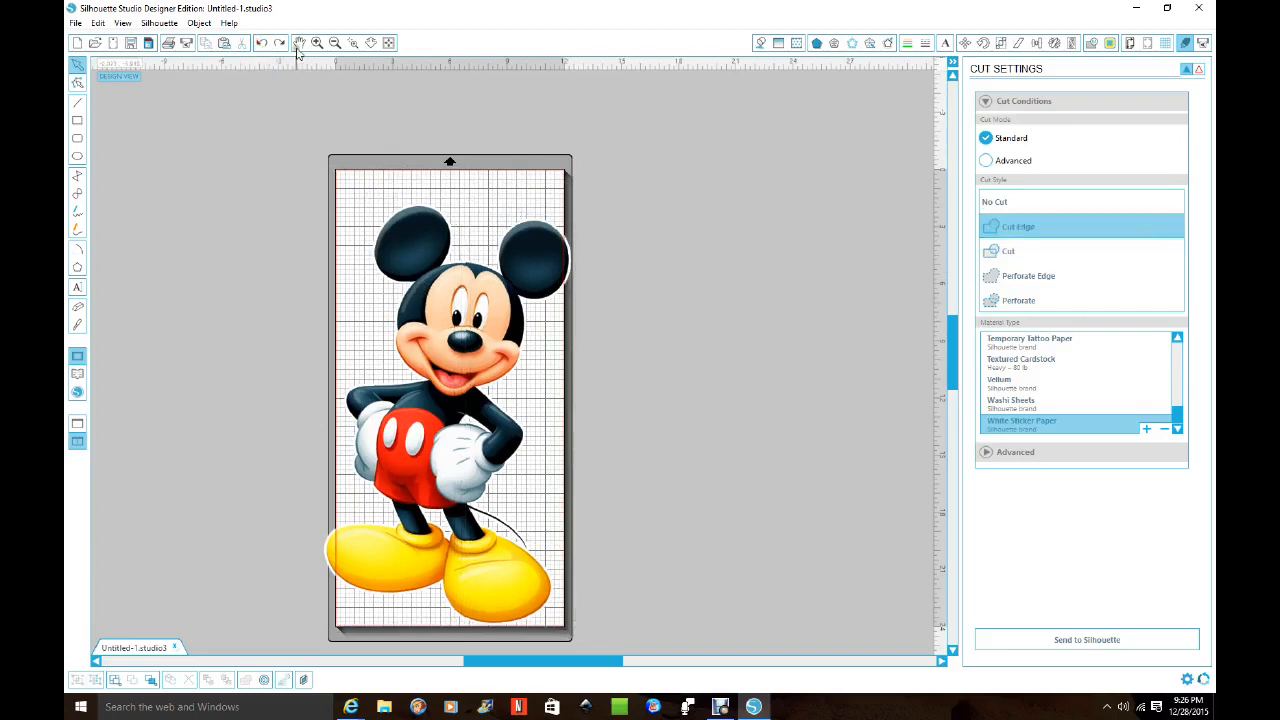
Undo the last moves of the joined Mickey halves and reposition the figure on the page
{"action": "left_click", "coordinate": [260, 43]}
{"action": "left_click", "coordinate": [260, 43]}
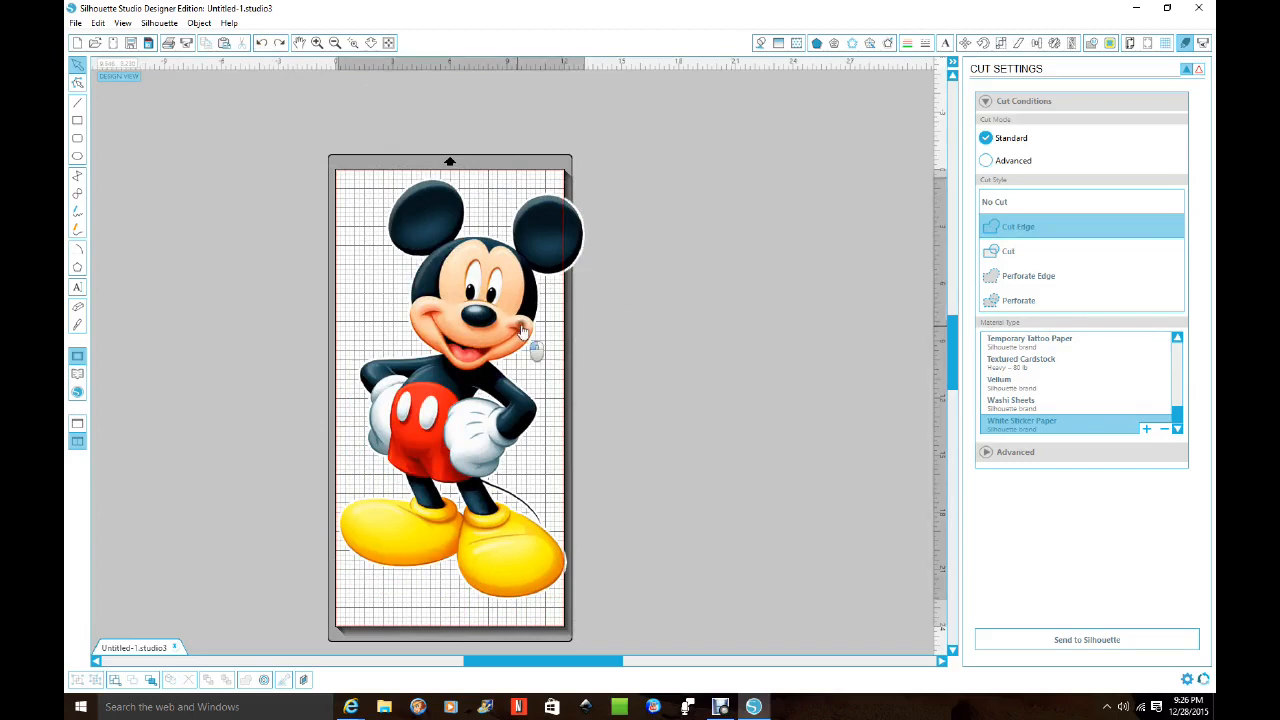
{"action": "key", "text": "ctrl+y"}
{"action": "key", "text": "ctrl+y"}
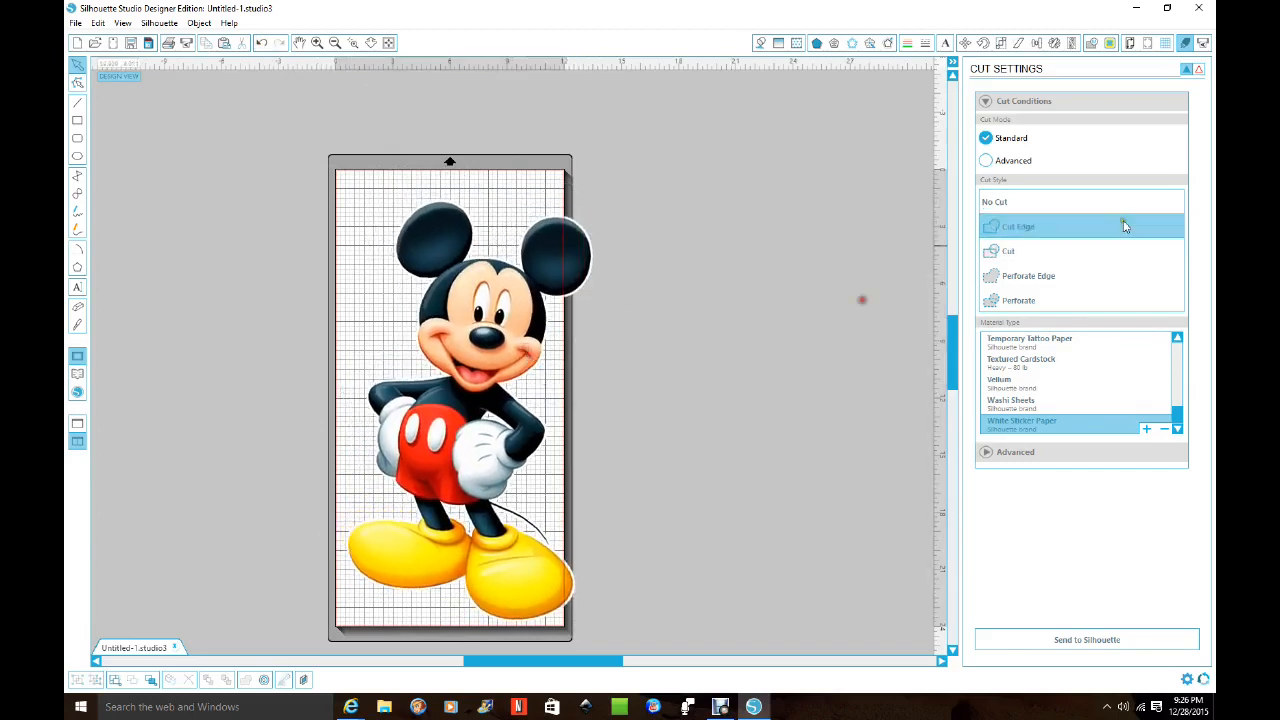
Turn on registration marks for the page in the Type 1 (CAMEO, Portrait) style
{"action": "left_click", "coordinate": [1147, 42]}
{"action": "left_click", "coordinate": [1174, 121]}
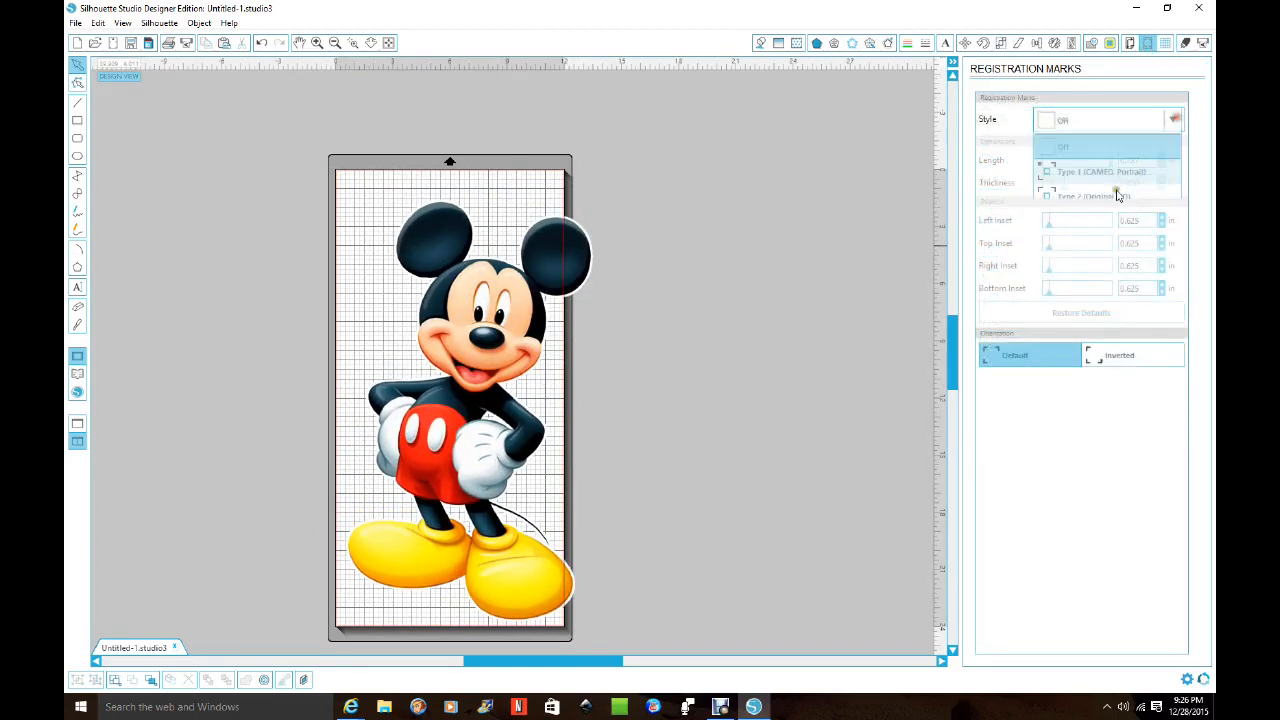
{"action": "left_click", "coordinate": [1100, 168]}
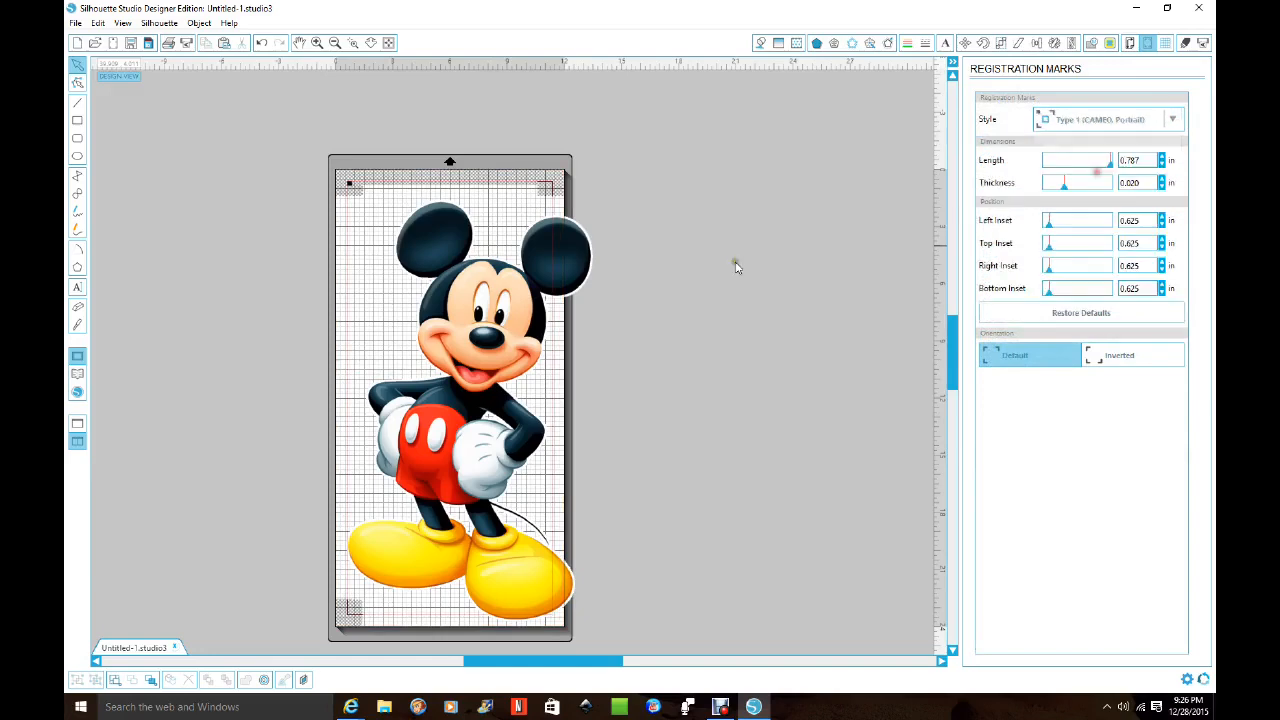
Shrink the Mickey figure to about 10.77 in wide and position it between the registration marks
{"action": "left_click", "coordinate": [566, 262]}
{"action": "left_click_drag", "start_coordinate": [598, 196], "coordinate": [529, 249]}
{"action": "left_click_drag", "start_coordinate": [498, 320], "coordinate": [498, 304]}
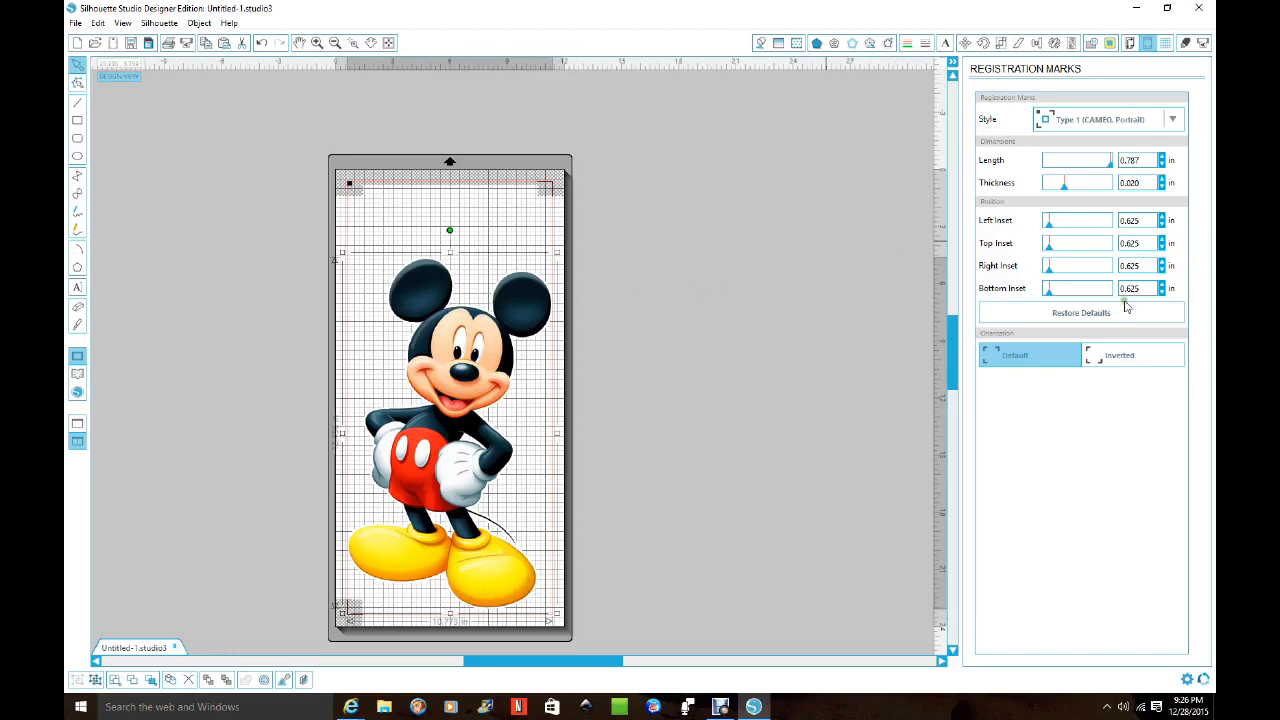
Reduce the bottom, left, top and right insets of the registration marks to 0.394 in each
{"action": "left_click", "coordinate": [1161, 292]}
{"action": "left_click_drag", "start_coordinate": [1161, 292], "coordinate": [1161, 292]}
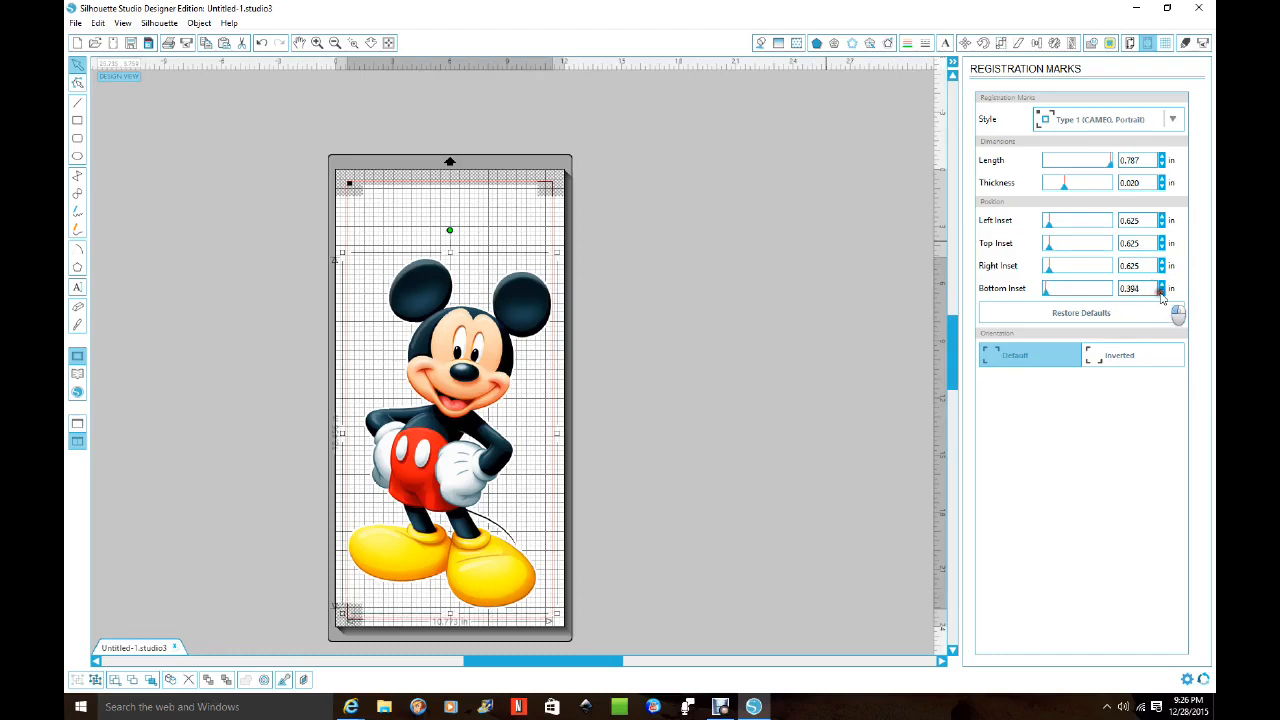
{"action": "left_click", "coordinate": [1161, 224]}
{"action": "left_click_drag", "start_coordinate": [1161, 224], "coordinate": [1161, 224]}
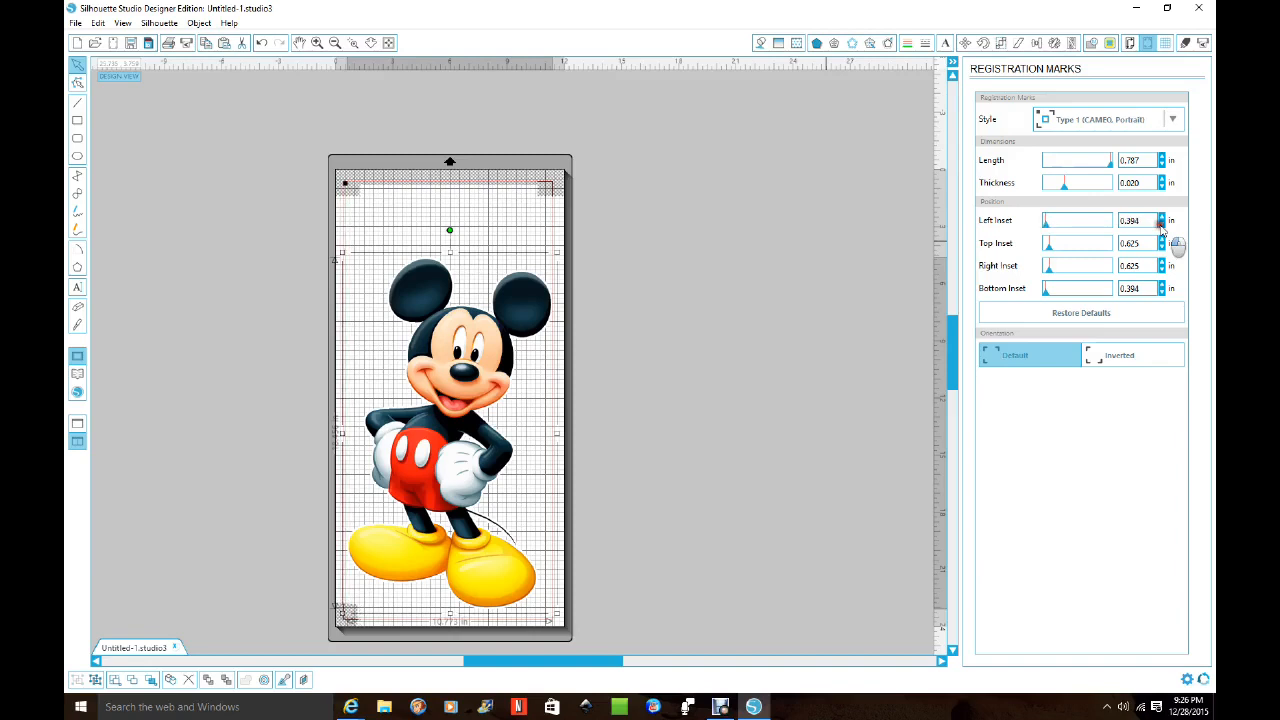
{"action": "left_click", "coordinate": [1161, 247]}
{"action": "left_click_drag", "start_coordinate": [1165, 251], "coordinate": [1165, 251]}
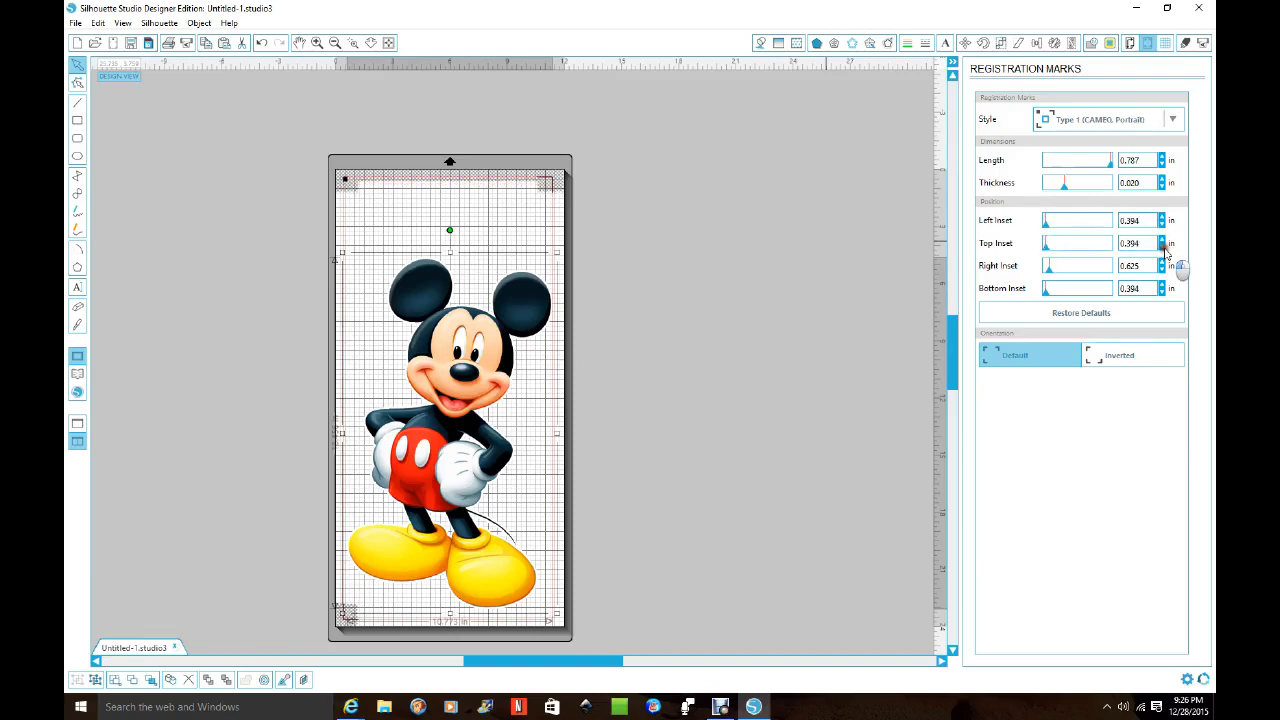
{"action": "left_click", "coordinate": [1162, 269]}
{"action": "left_click_drag", "start_coordinate": [1162, 269], "coordinate": [1162, 269]}
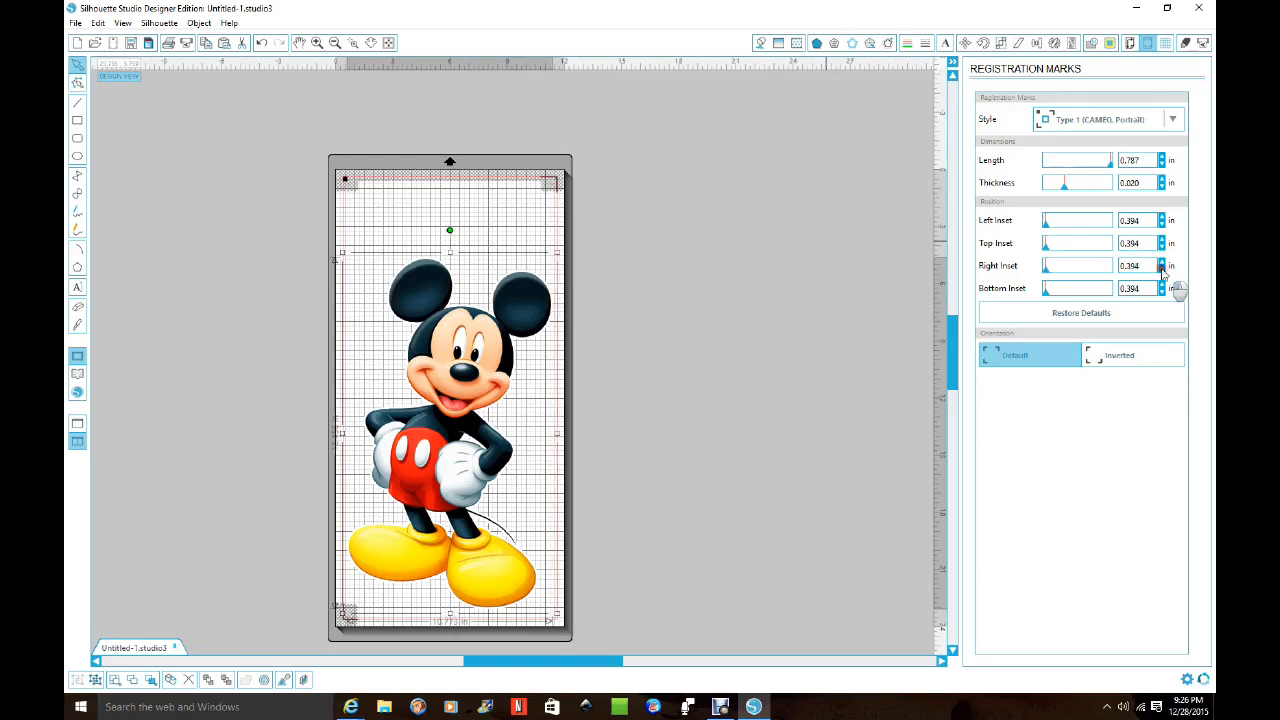
Move the Mickey figure up the page, enlarge it to about 20.2 in tall within the widened registration marks, and deselect it
{"action": "left_click_drag", "start_coordinate": [493, 336], "coordinate": [494, 287]}
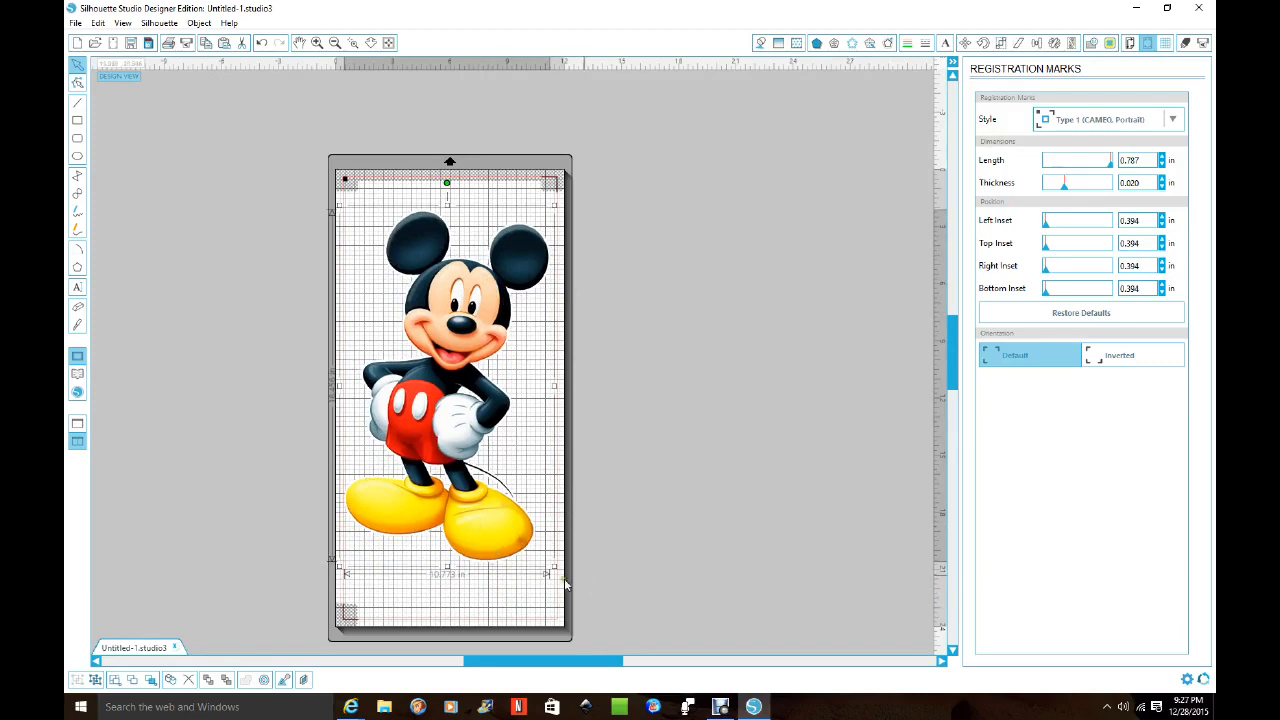
{"action": "left_click_drag", "start_coordinate": [552, 568], "coordinate": [567, 590]}
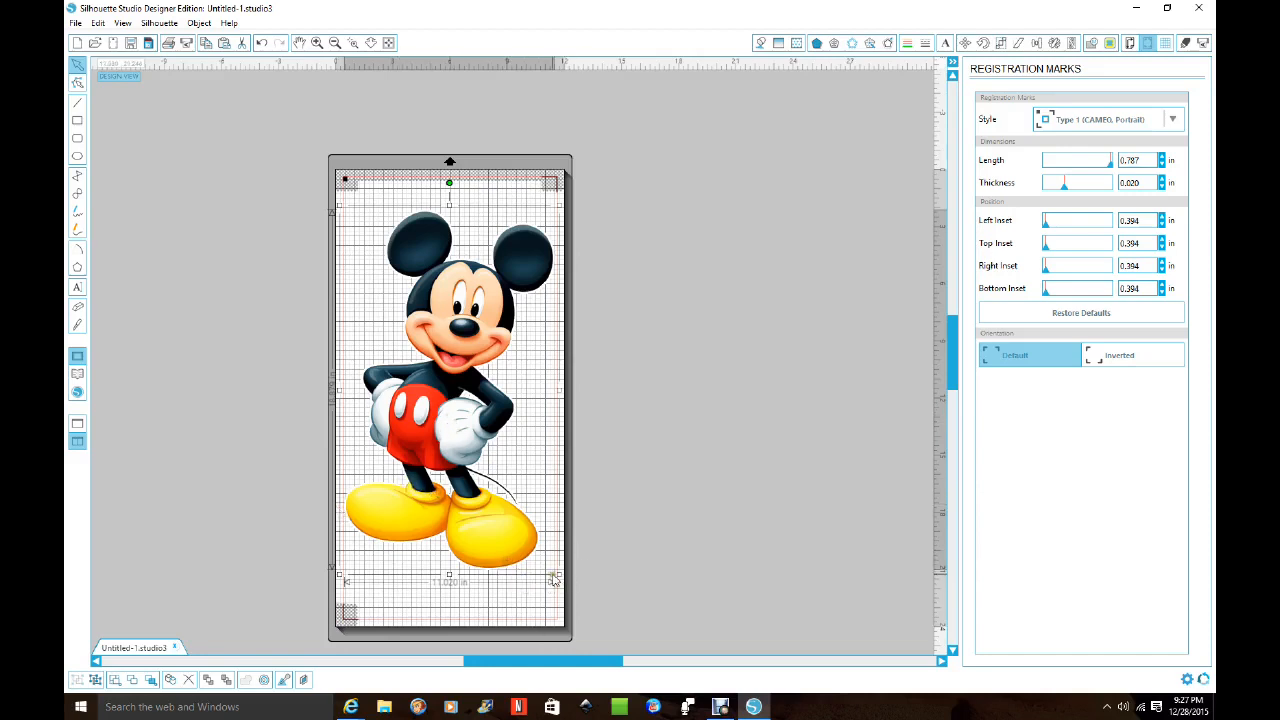
{"action": "left_click_drag", "start_coordinate": [560, 578], "coordinate": [517, 578]}
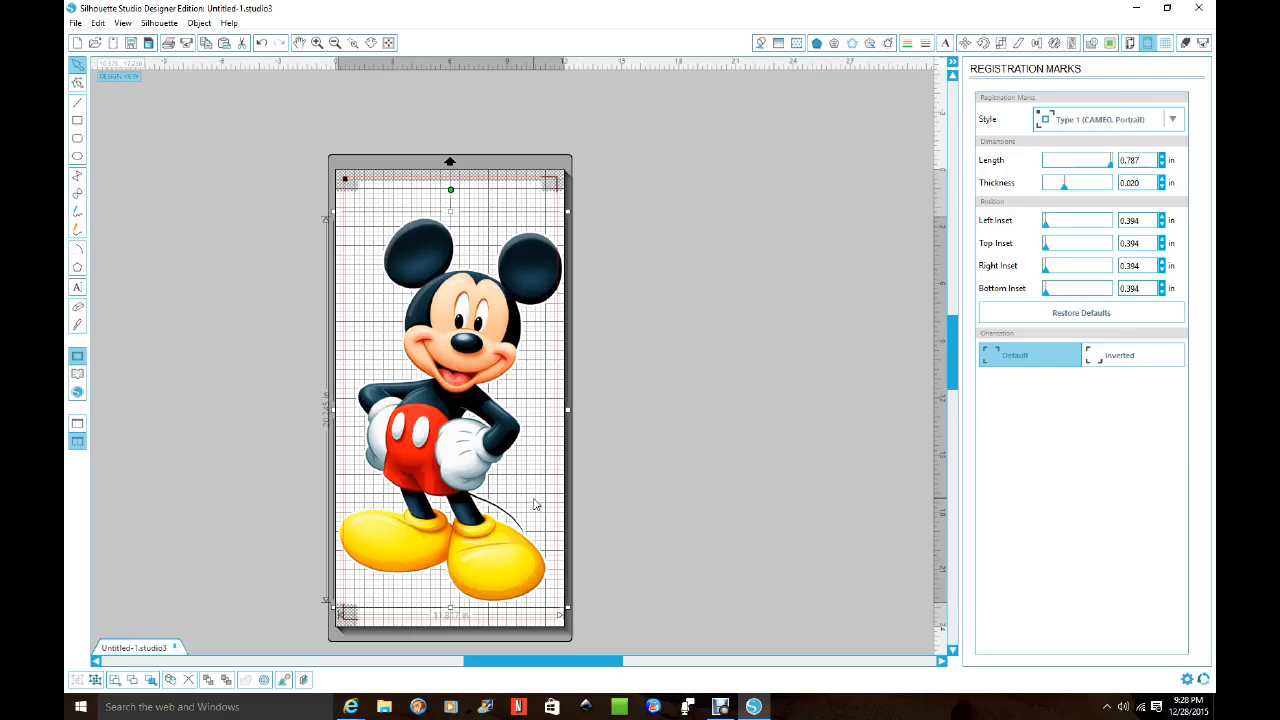
{"action": "left_click", "coordinate": [708, 315]}
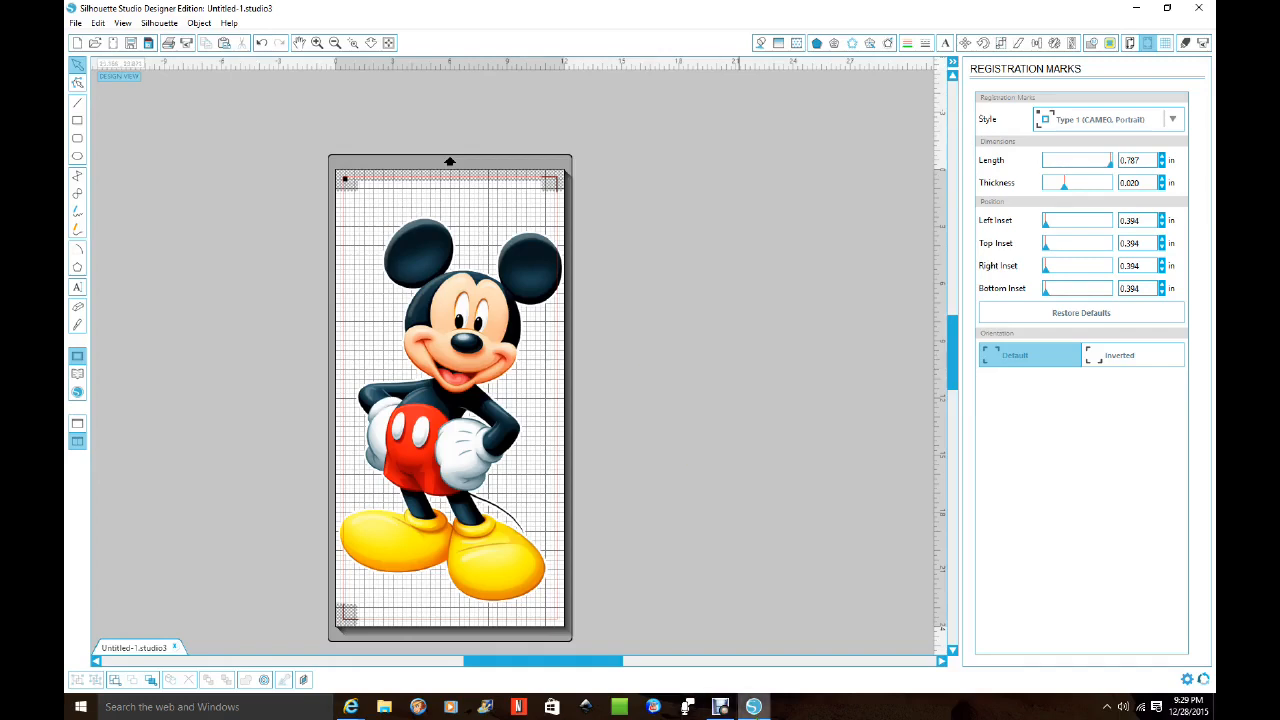
{"action": "left_click", "coordinate": [720, 707]}
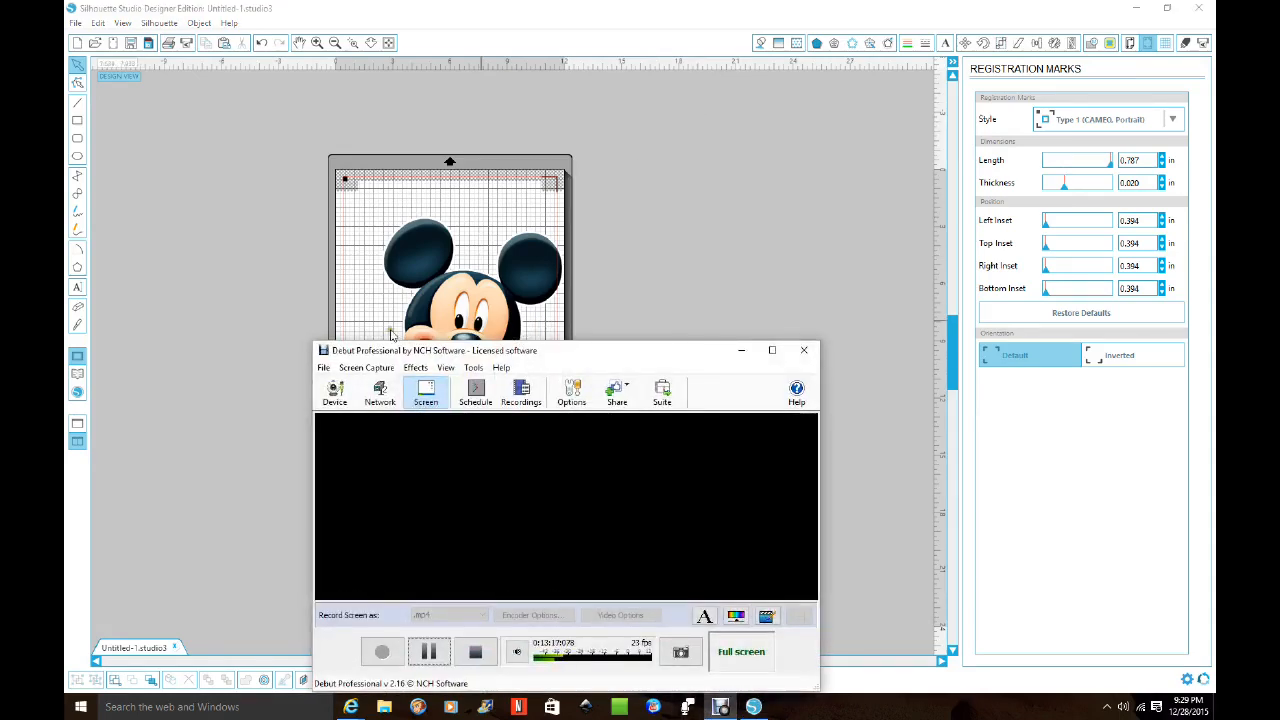